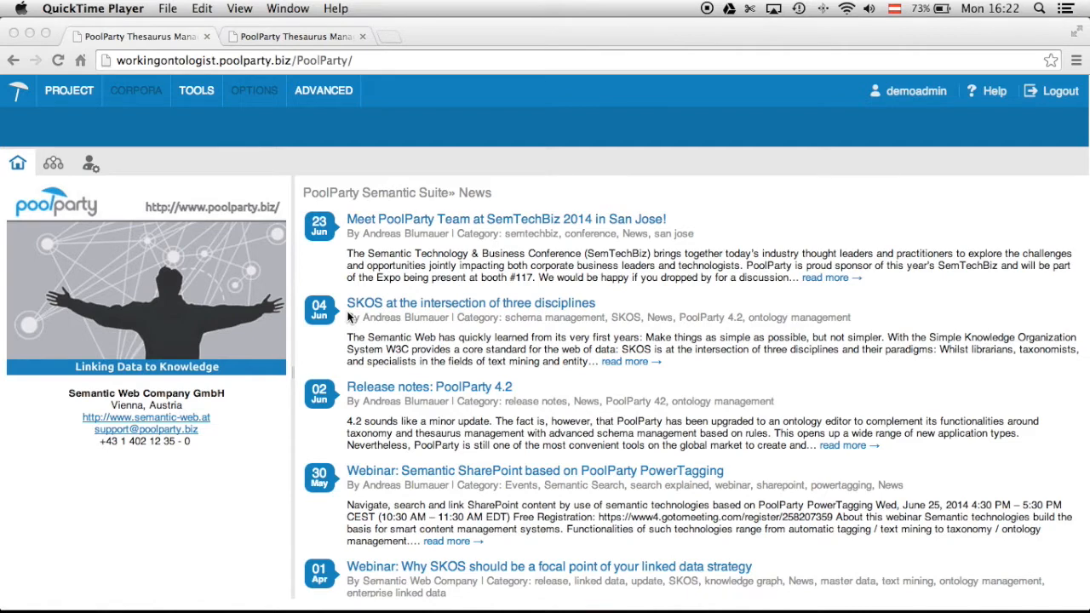
# Switch to the vocabulary.semantic-web.at PoolParty session and open the SKOS scheme's relations in the ontology scheme management.
pyautogui.click(309, 36)
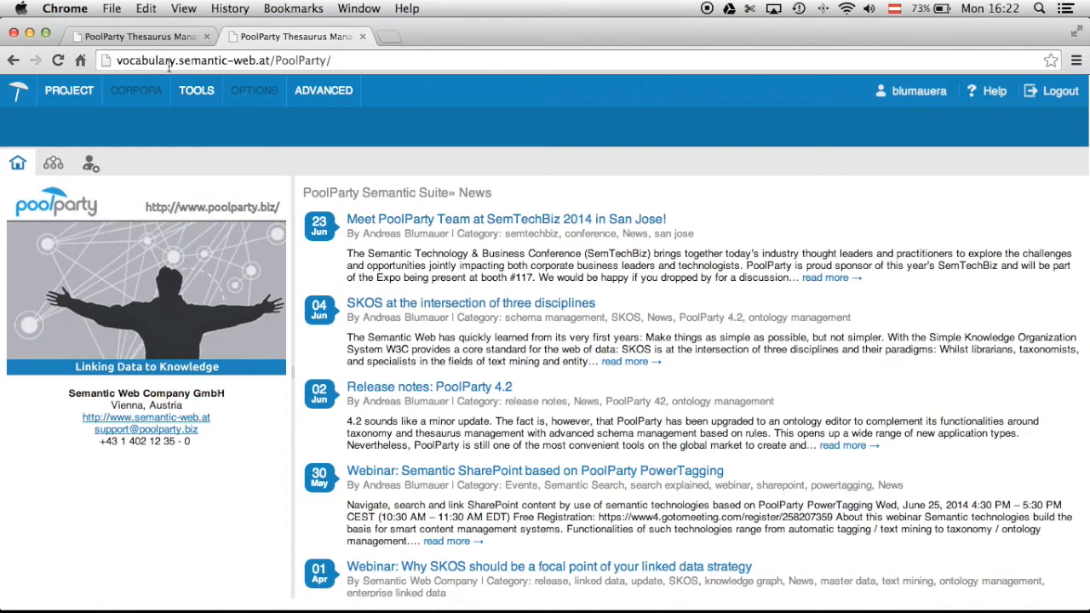
pyautogui.click(56, 163)
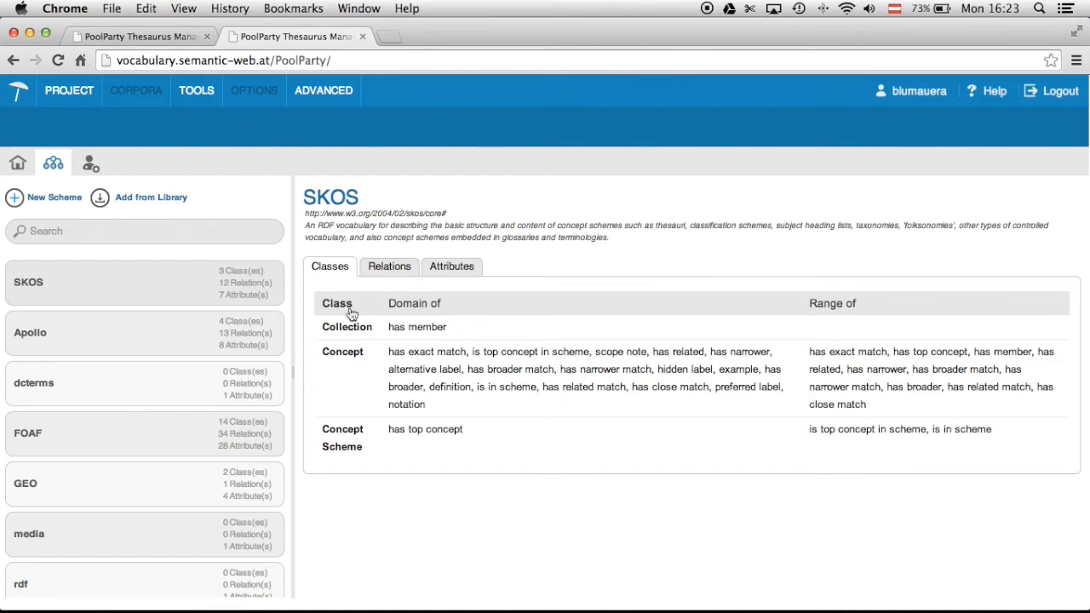
pyautogui.click(390, 270)
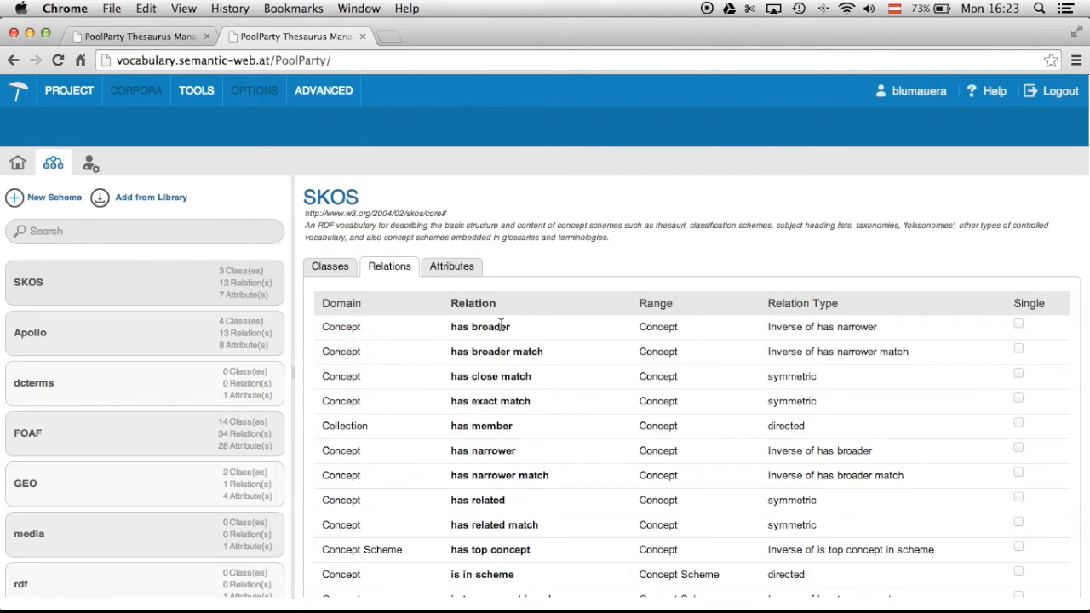
# Examine the domain and range of the SKOS relations has broader, has narrower and has related.
pyautogui.doubleClick(339, 327)
pyautogui.doubleClick(489, 328)
pyautogui.doubleClick(669, 327)
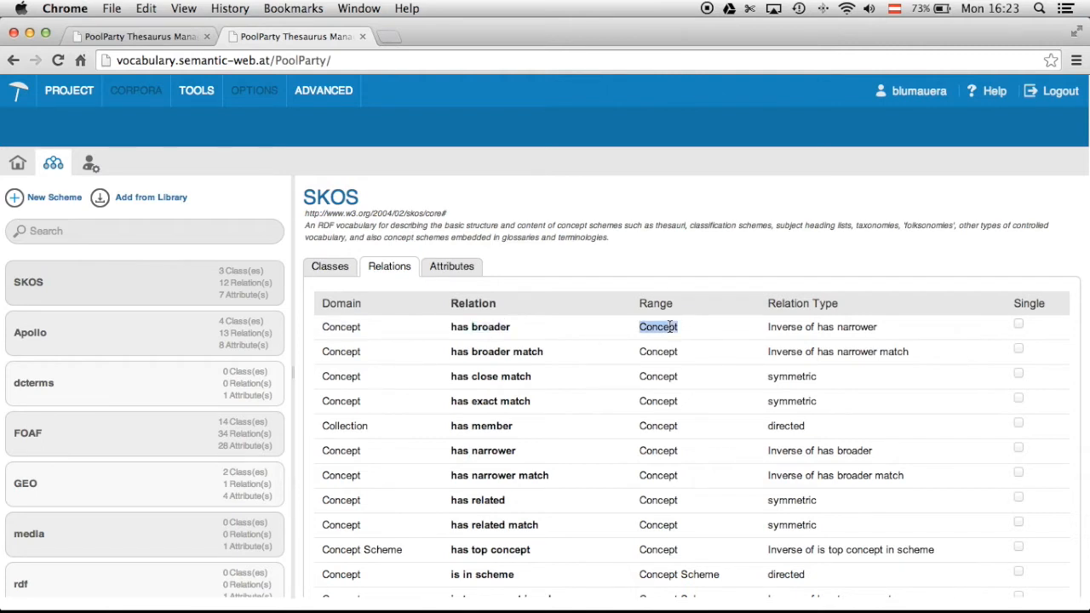
pyautogui.click(498, 327)
pyautogui.doubleClick(497, 326)
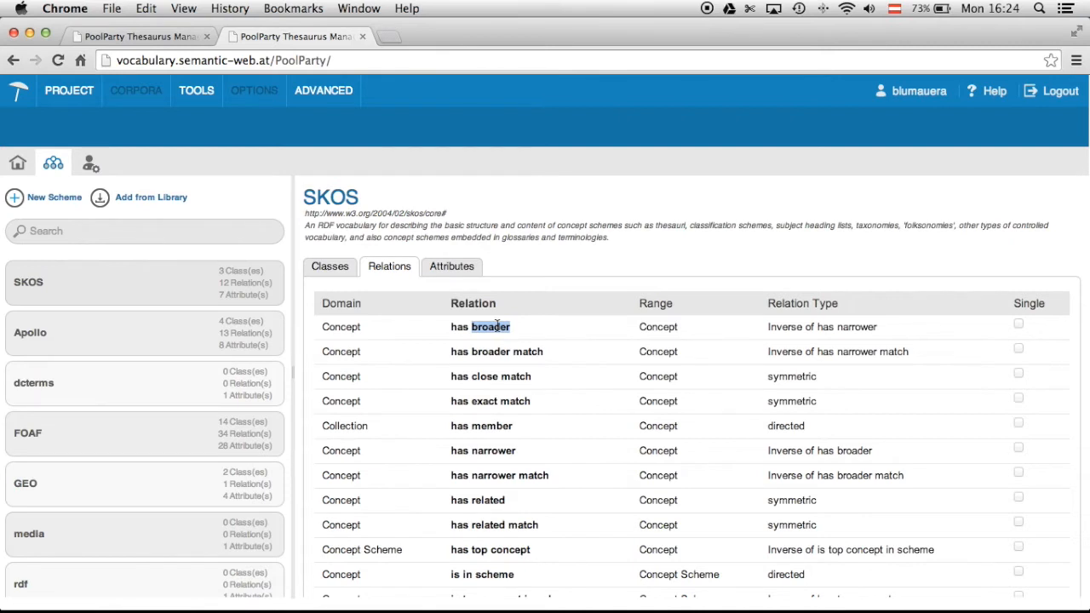
pyautogui.doubleClick(496, 452)
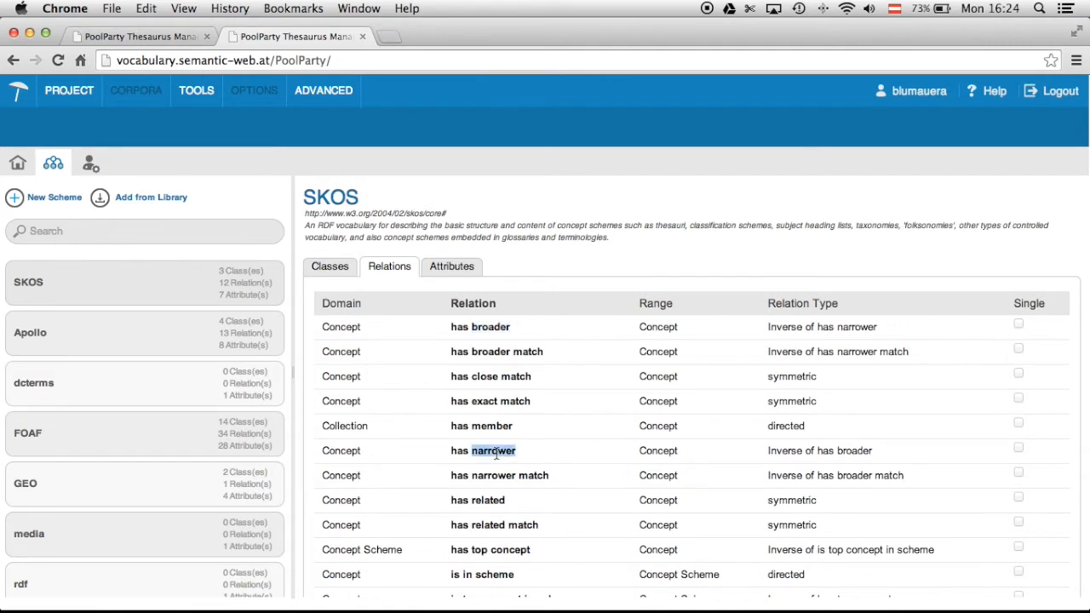
pyautogui.click(494, 504)
pyautogui.doubleClick(493, 504)
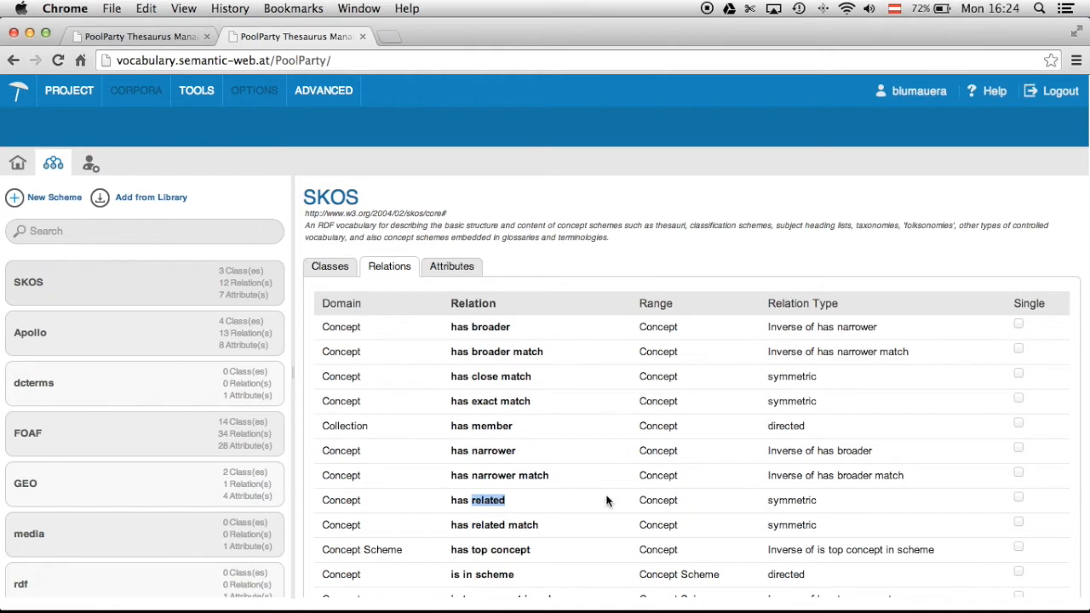
pyautogui.doubleClick(657, 499)
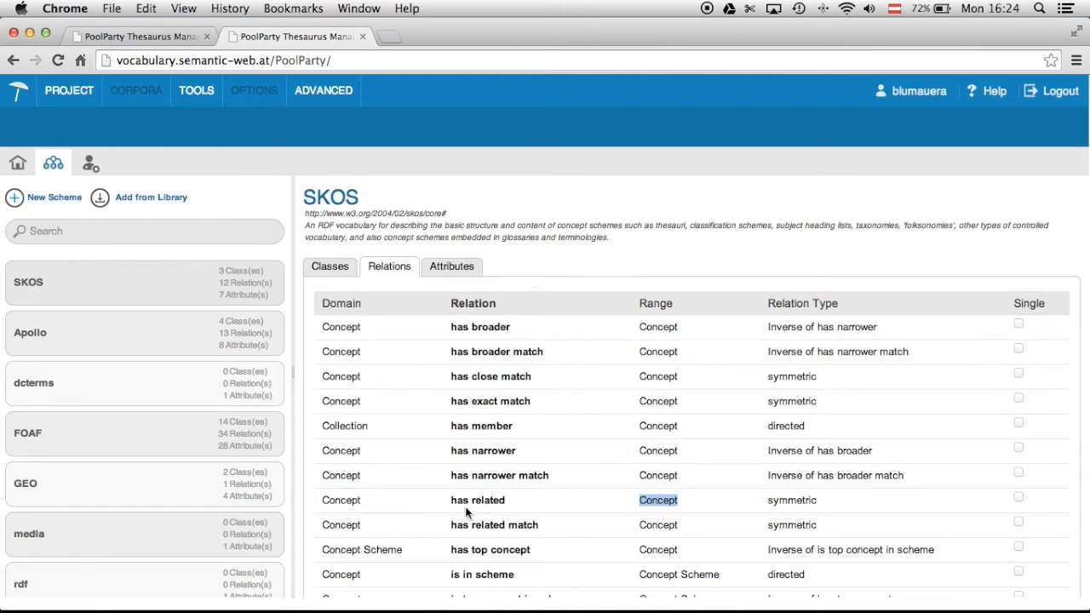
# View the FOAF scheme's classes and check which vocabularies the library offers, closing it without importing.
pyautogui.click(52, 436)
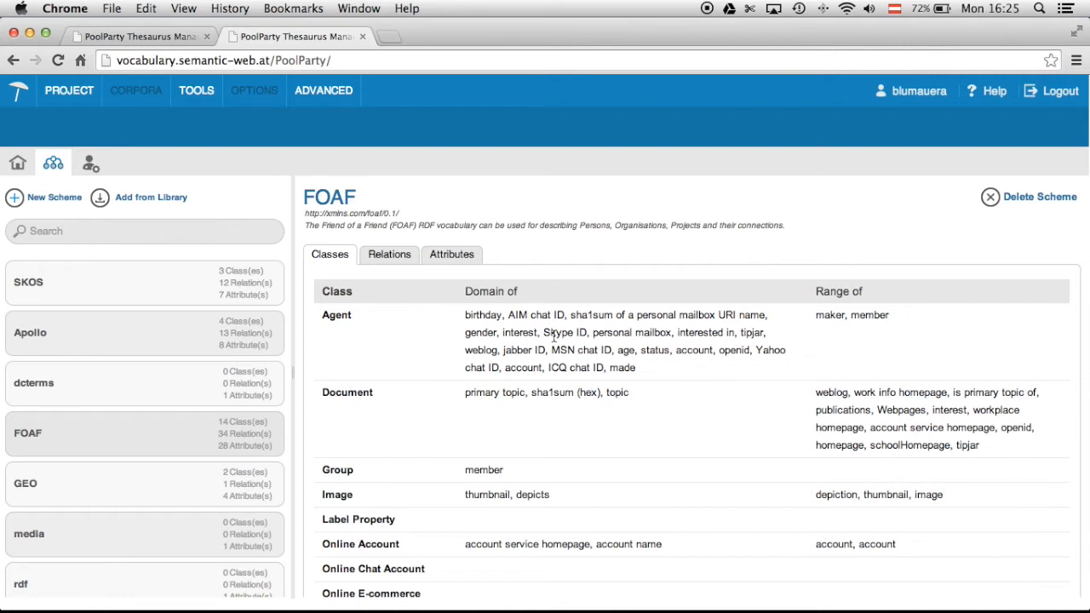
pyautogui.click(164, 198)
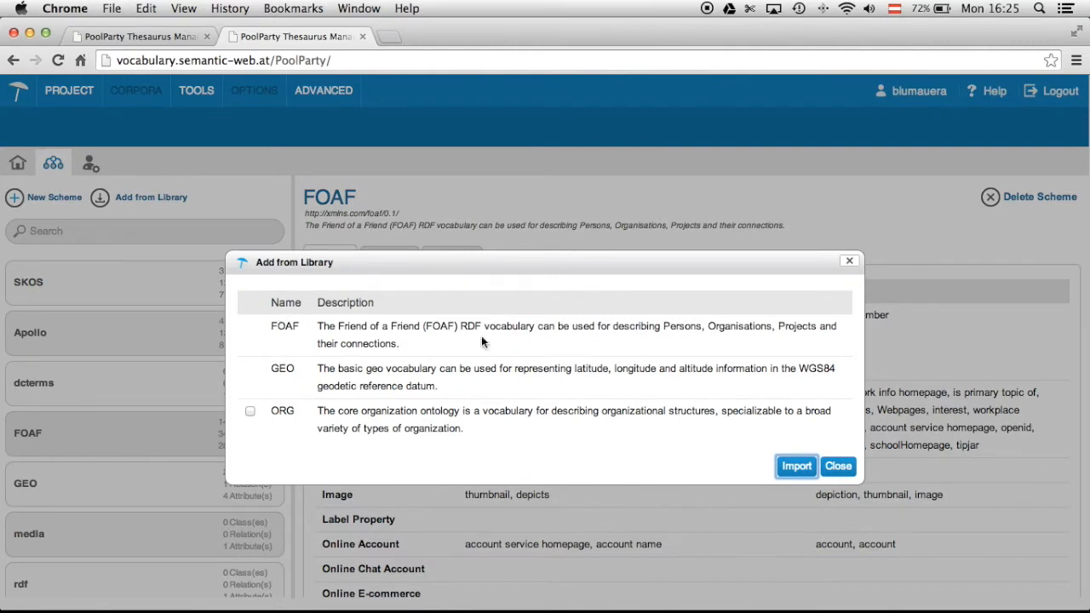
pyautogui.click(836, 467)
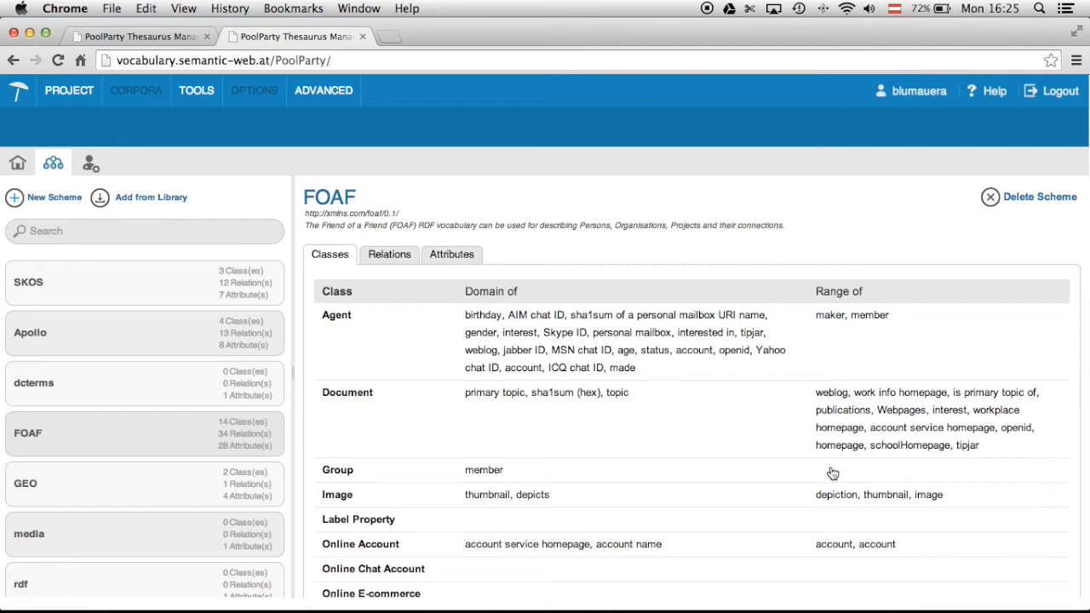
# Compare the Apollo scheme's classes, especially Astronaut, with the Concept class in the SKOS scheme.
pyautogui.click(160, 348)
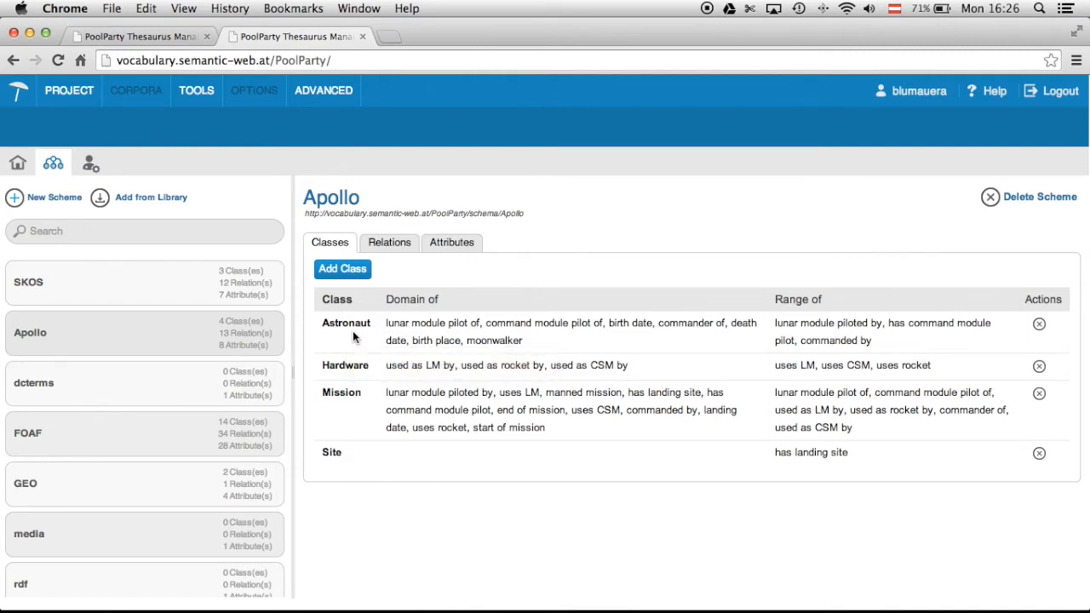
pyautogui.click(126, 288)
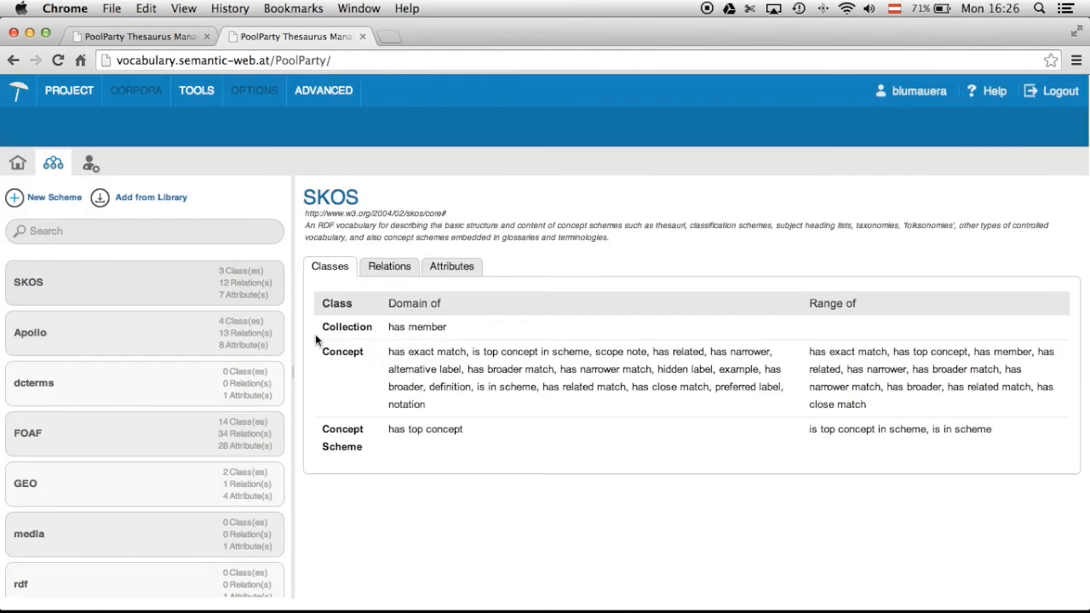
pyautogui.doubleClick(340, 355)
pyautogui.click(109, 351)
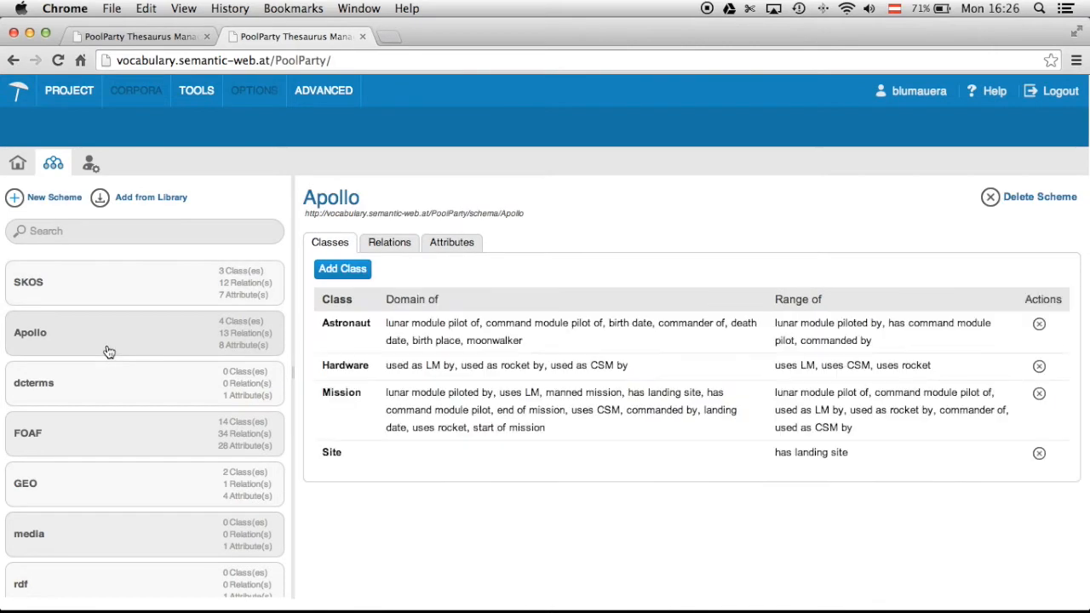
pyautogui.doubleClick(346, 325)
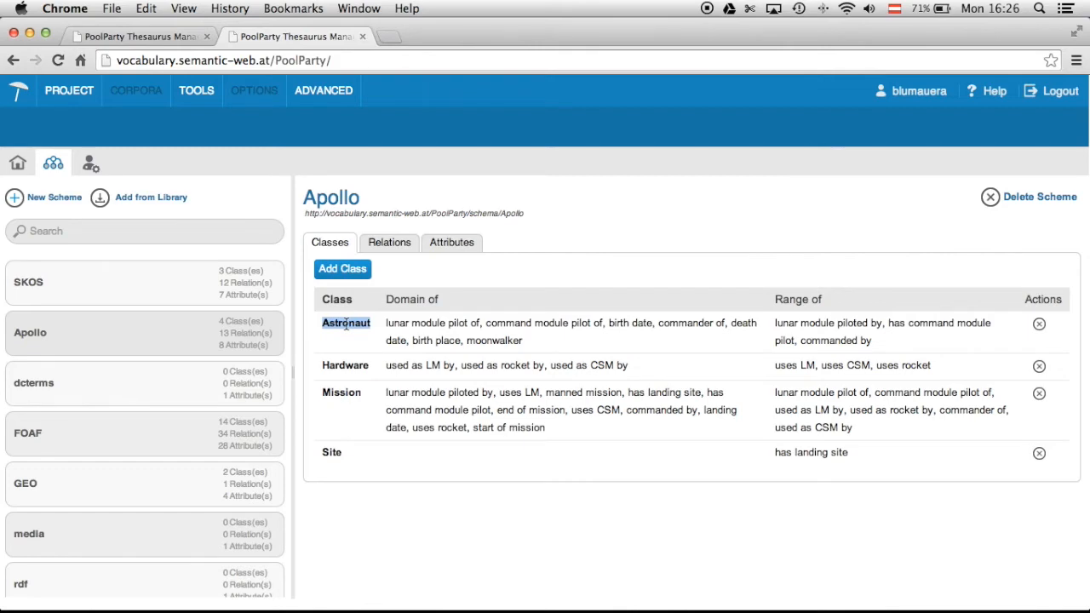
# Return to the start page, search the available projects for "apo" and open the Apollo program project.
pyautogui.click(24, 173)
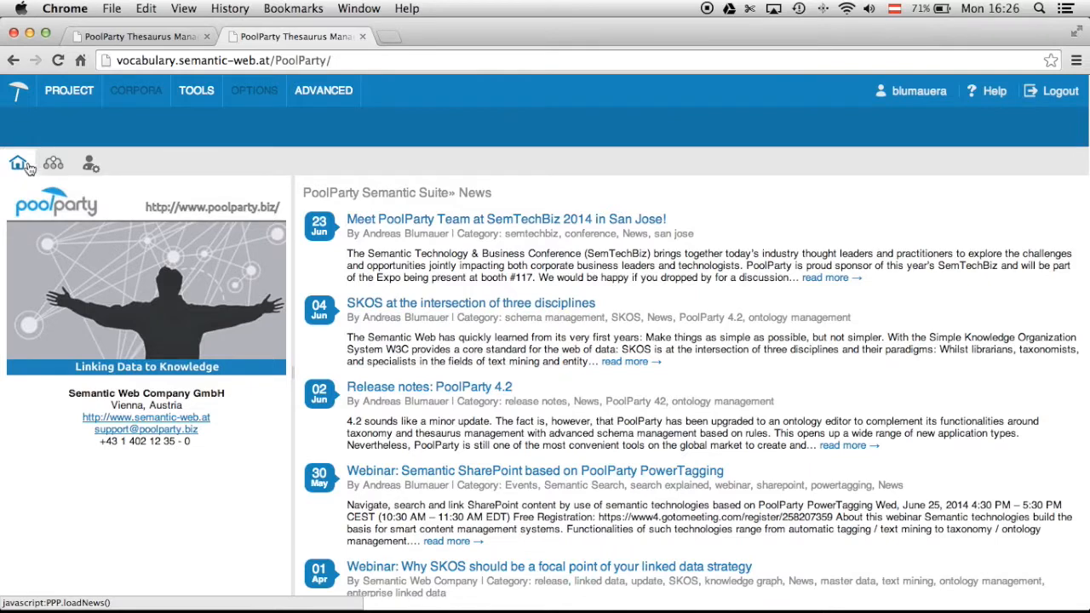
pyautogui.click(68, 95)
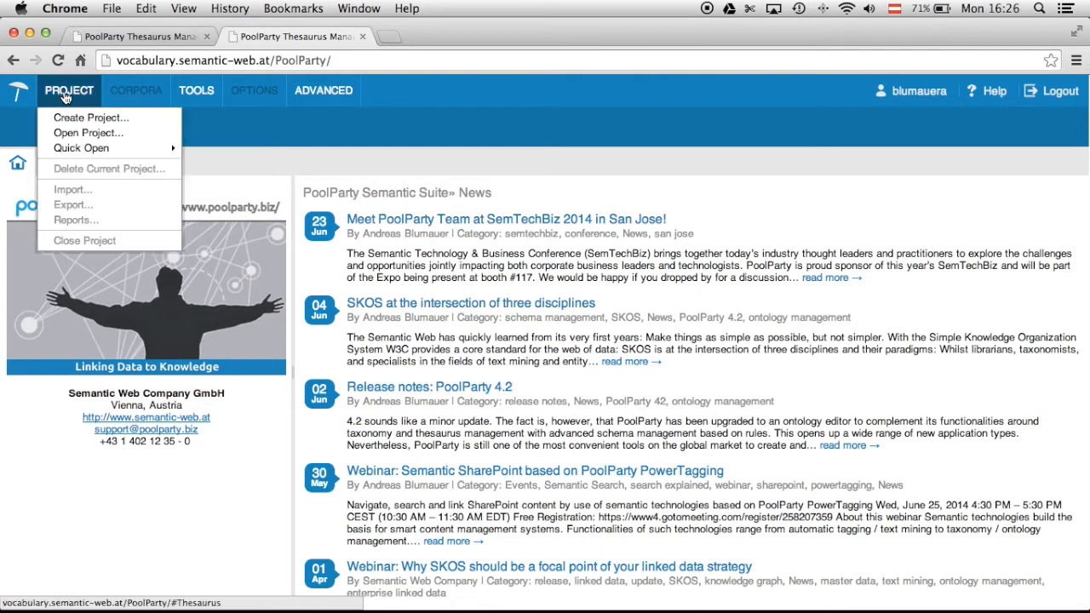
pyautogui.click(90, 133)
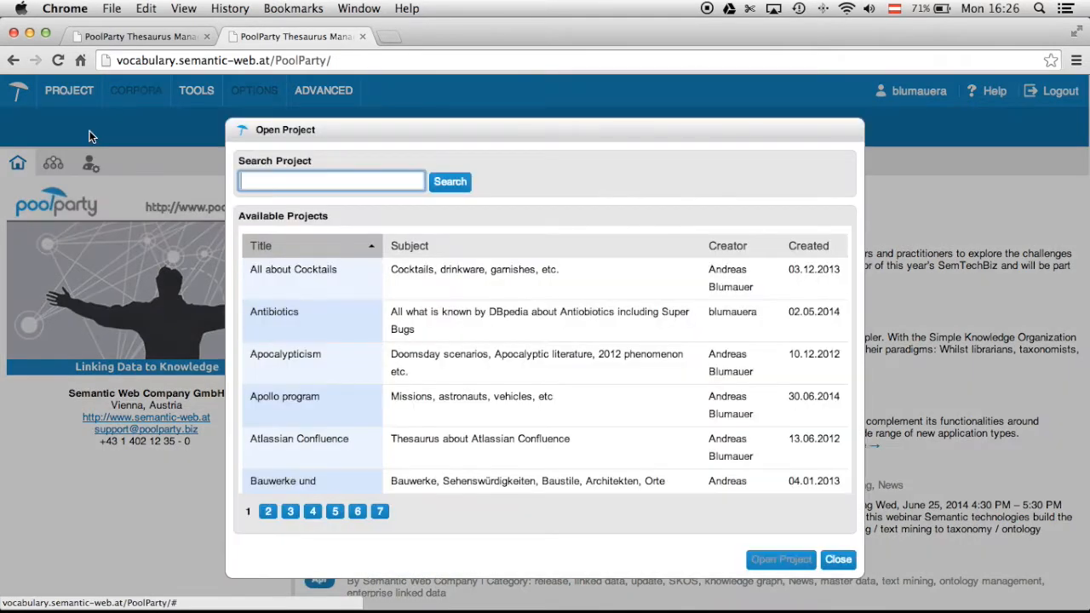
pyautogui.write('apo')
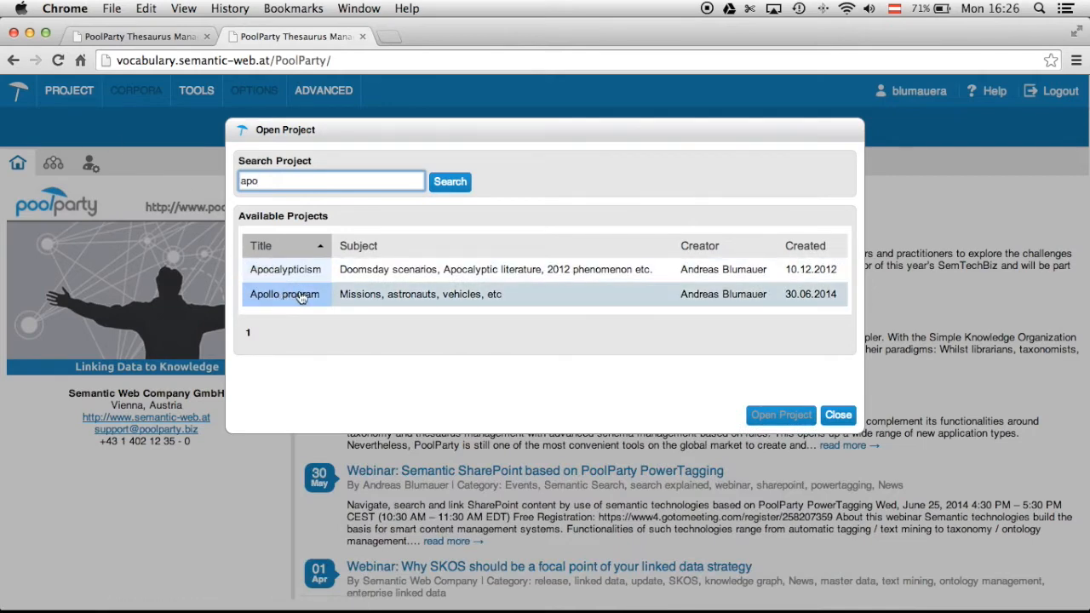
pyautogui.doubleClick(369, 296)
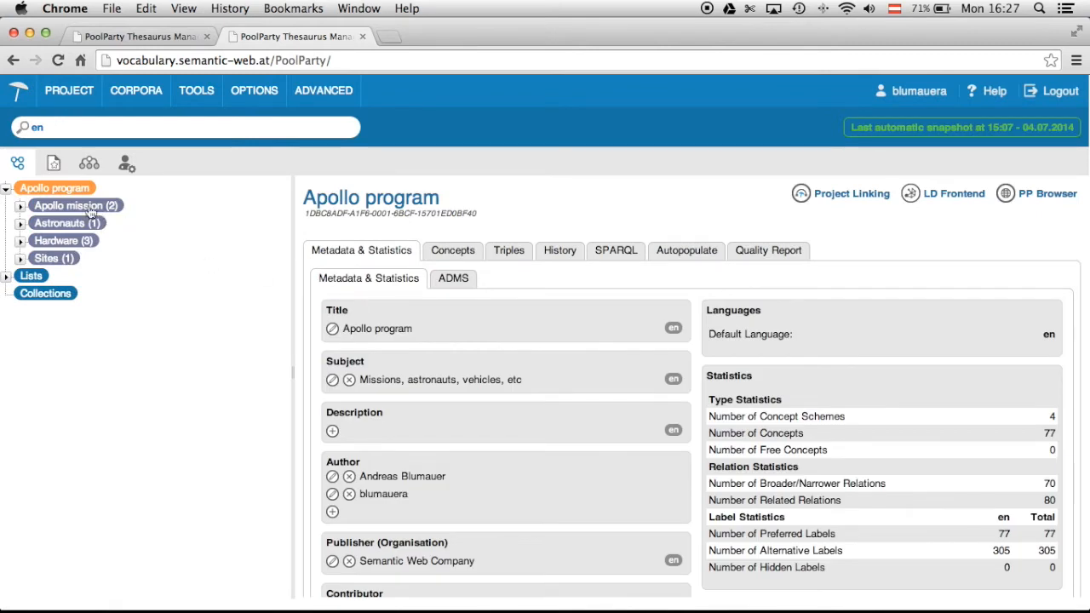
# Expand the Astronauts, Hardware and Apollo mission schemes in the concept tree, down to People who have walked on the moon.
pyautogui.click(19, 225)
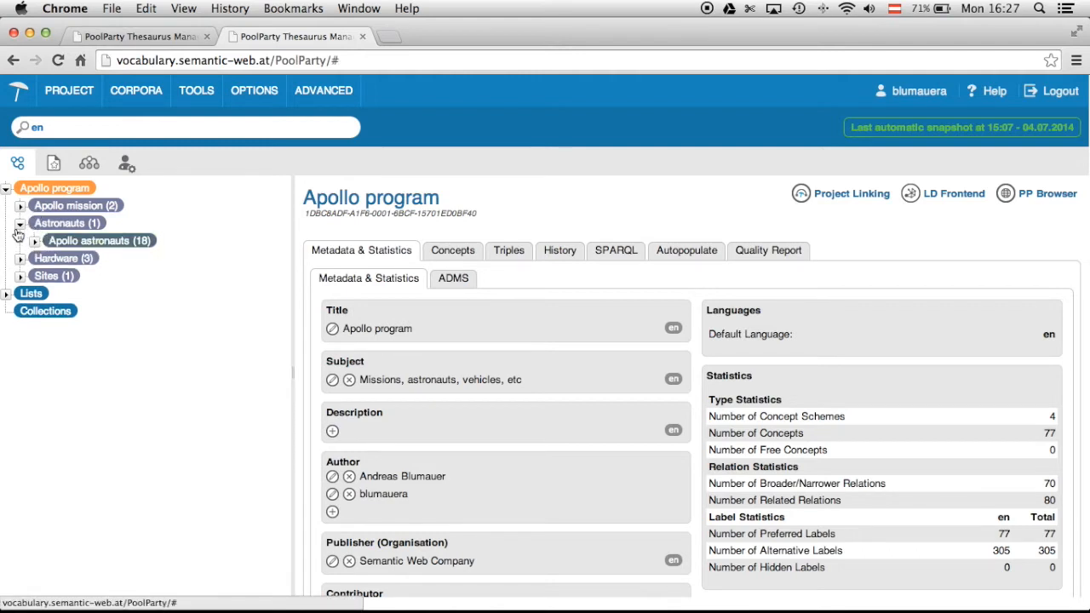
pyautogui.click(20, 258)
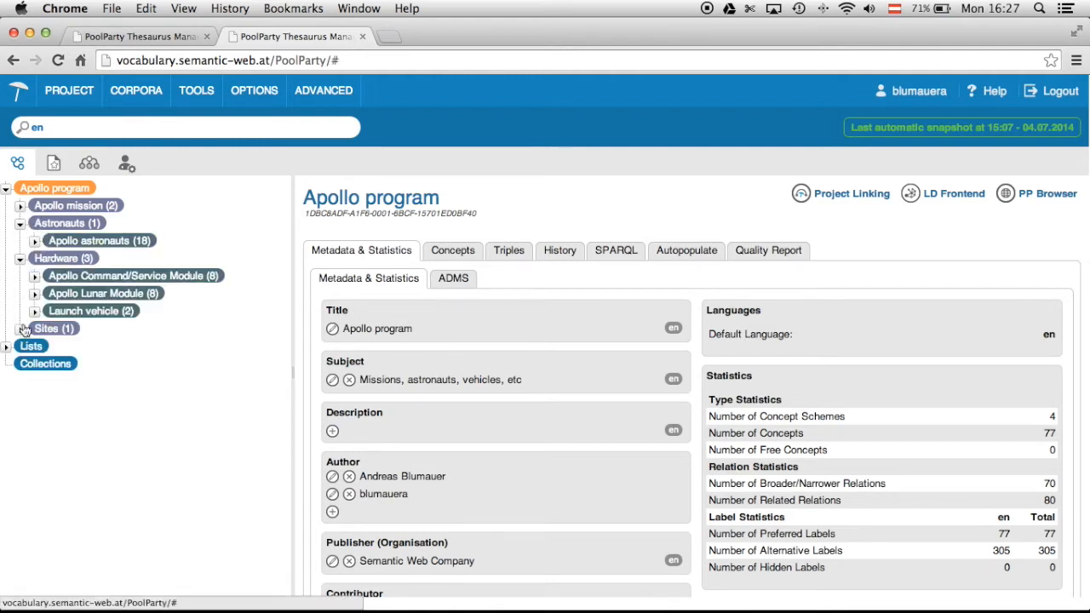
pyautogui.click(20, 205)
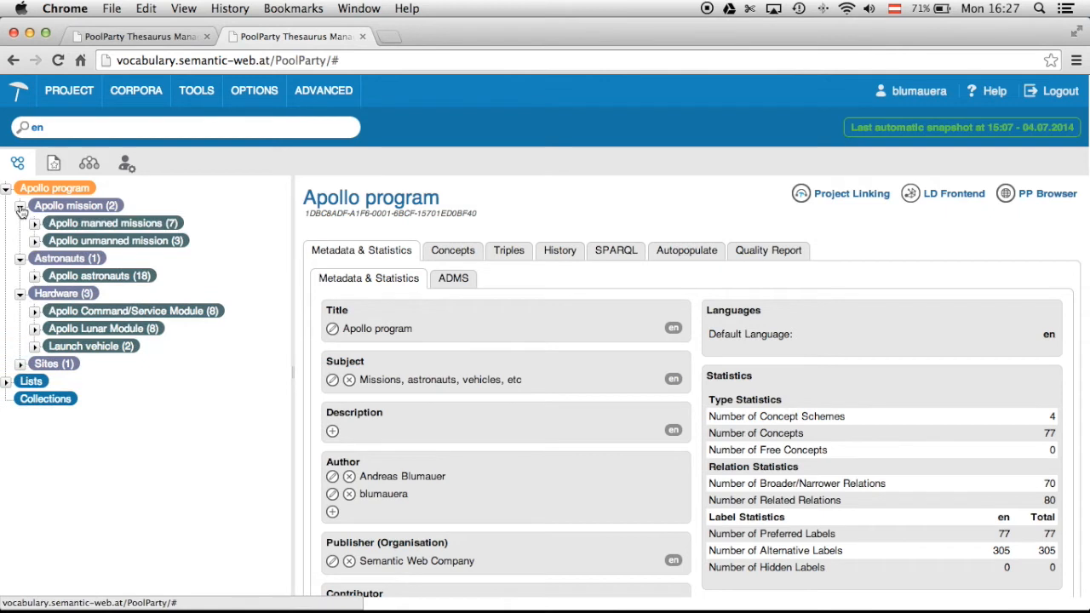
pyautogui.click(34, 276)
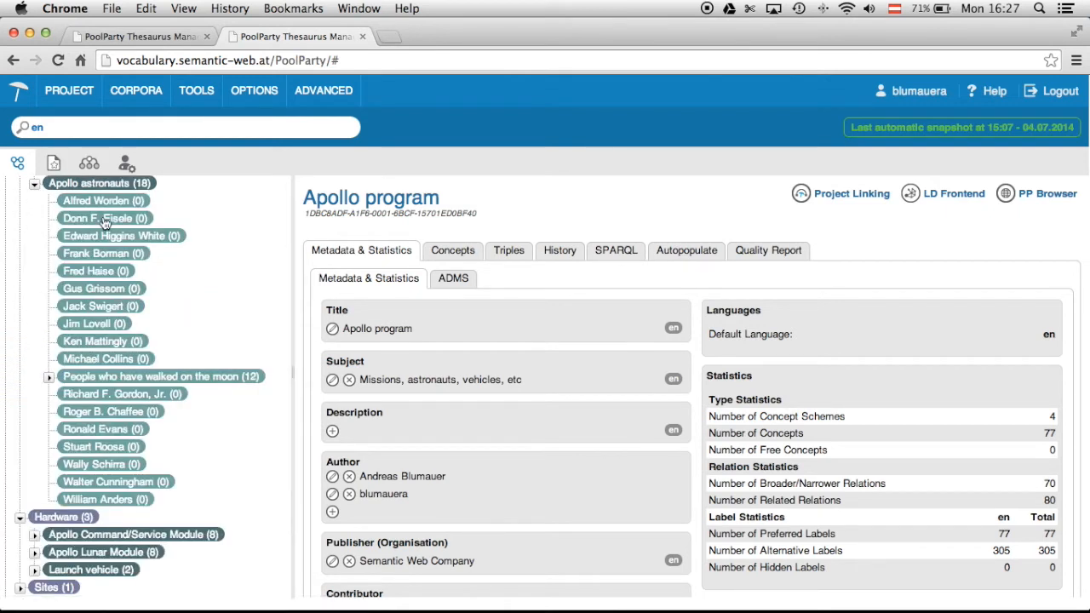
pyautogui.click(49, 376)
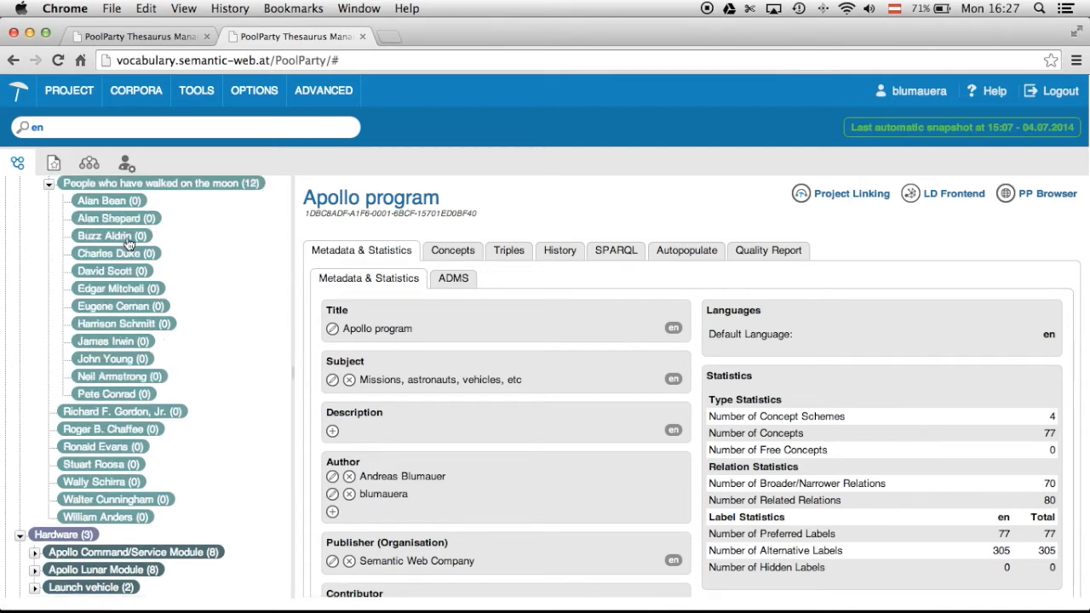
# Open the Neil Armstrong concept and view its relations and attributes from the Apollo scheme.
pyautogui.click(105, 379)
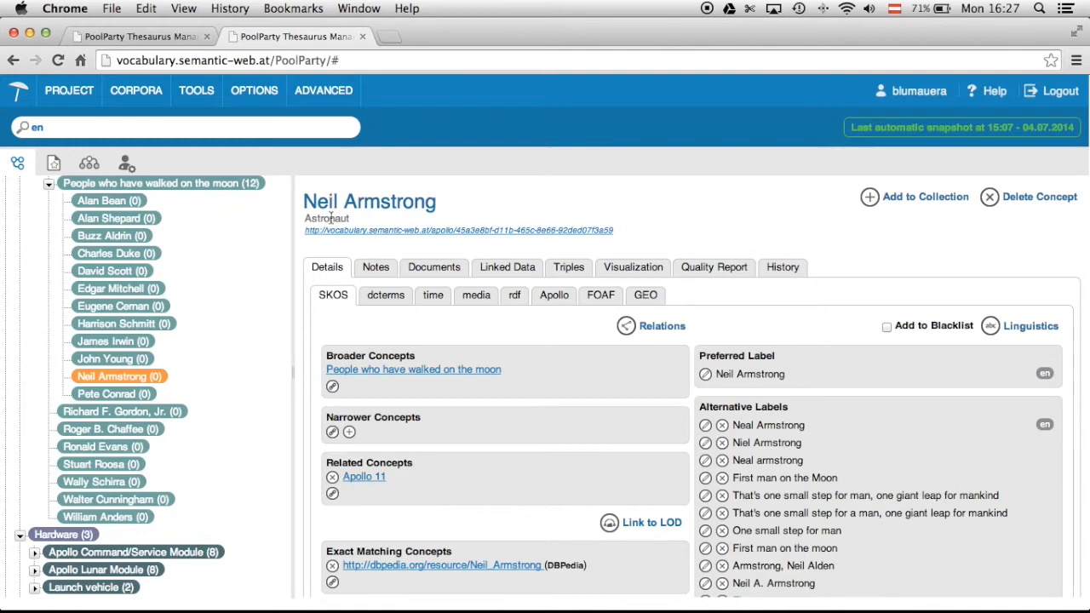
pyautogui.moveTo(331, 218)
pyautogui.click(552, 298)
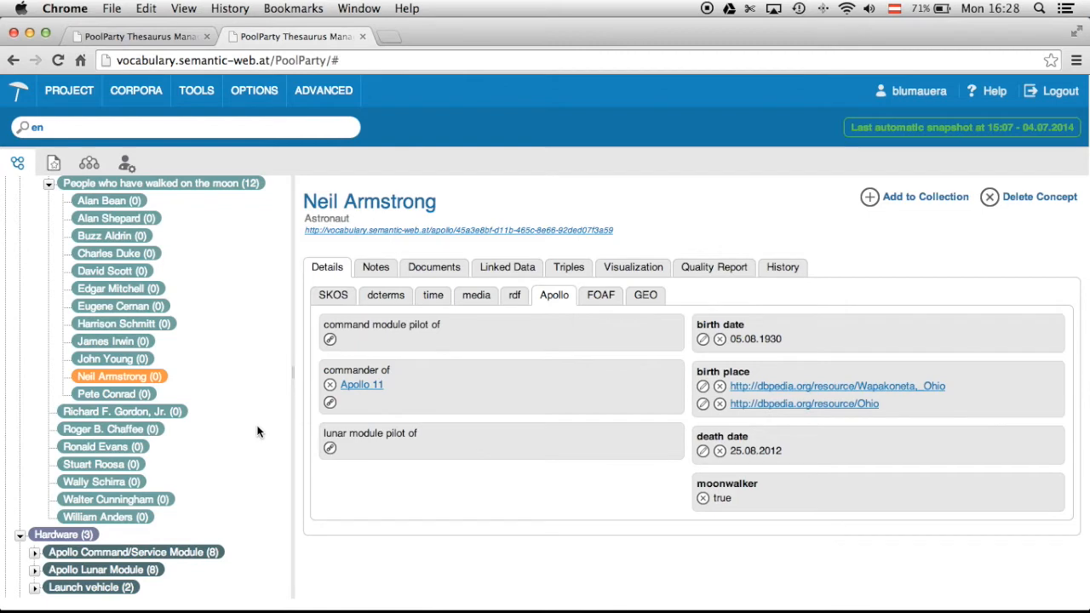
# Go through the Hardware scheme and Apollo Lunar Module to the Eagle concept and view its Apollo scheme relations.
pyautogui.scroll(-2, 258, 432)
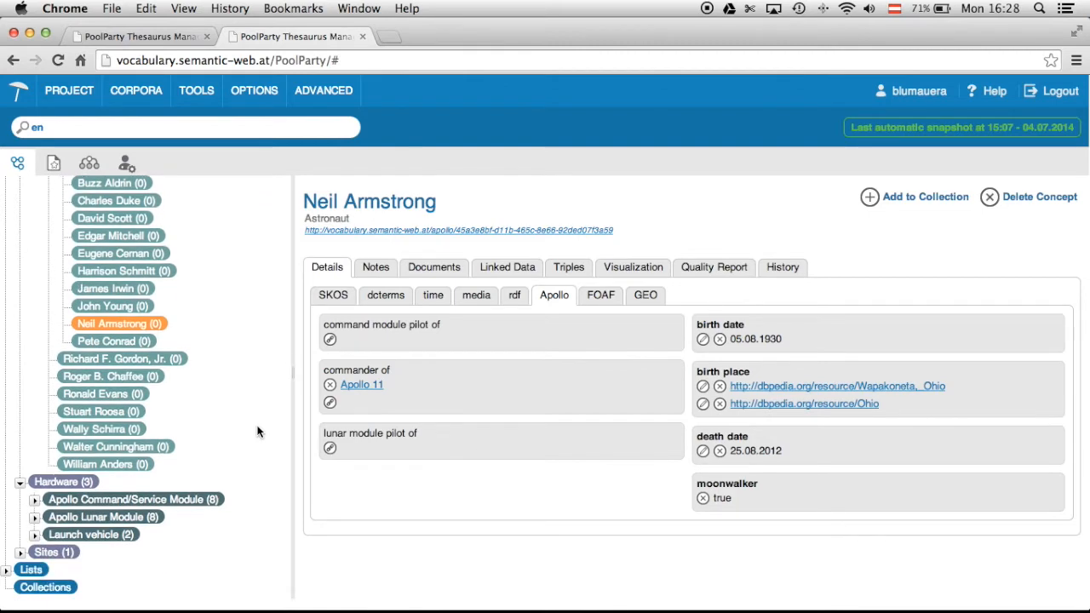
pyautogui.click(68, 482)
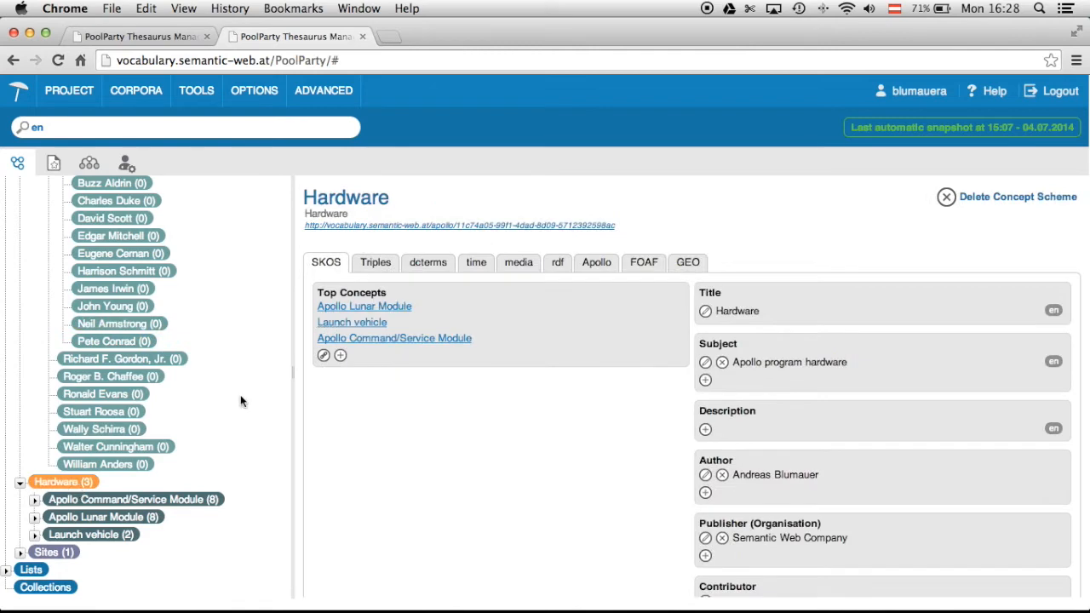
pyautogui.click(368, 307)
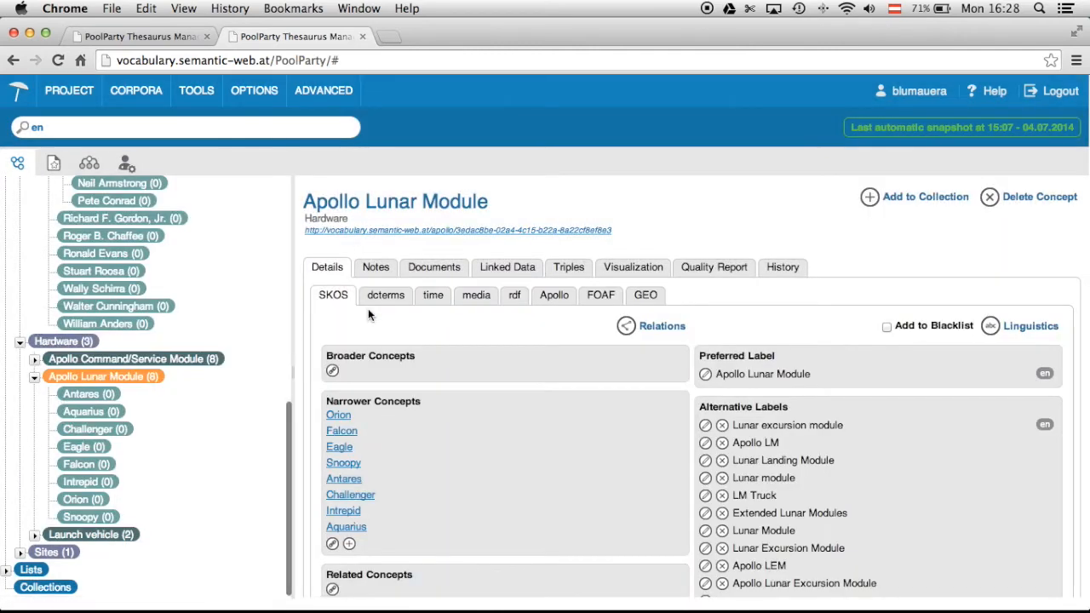
pyautogui.click(343, 450)
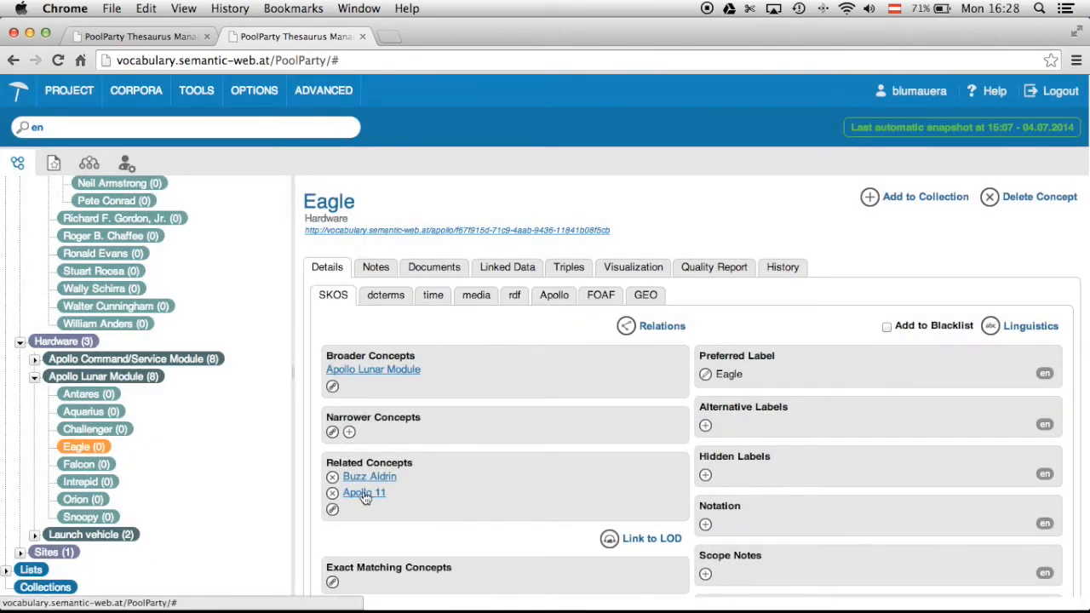
pyautogui.click(555, 295)
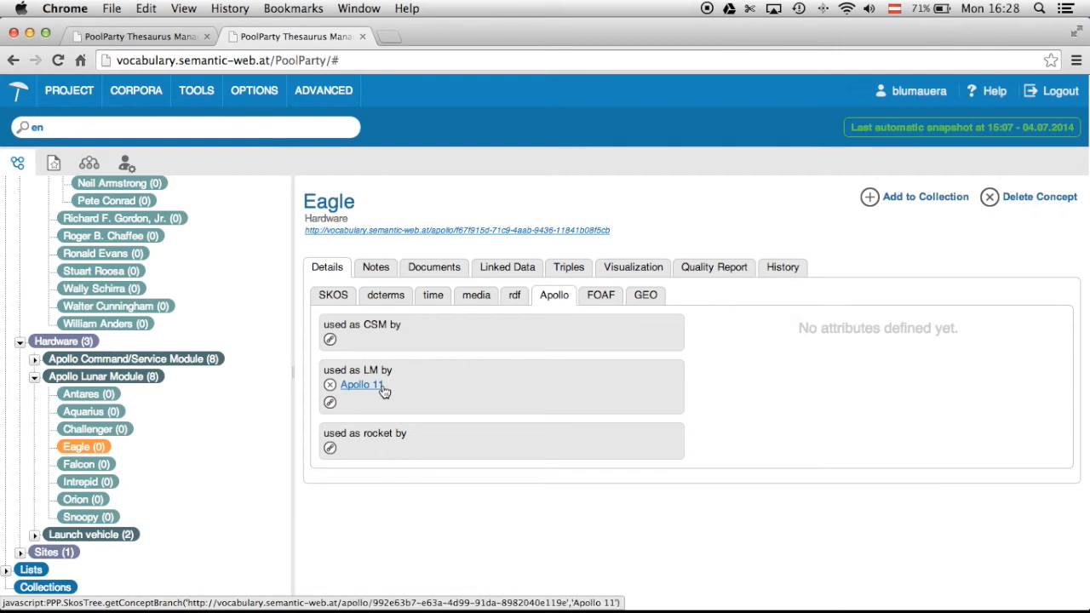
# Compare Eagle's generic SKOS related concepts with its specific relations from the Apollo scheme.
pyautogui.click(331, 298)
pyautogui.scroll(-5, 491, 410)
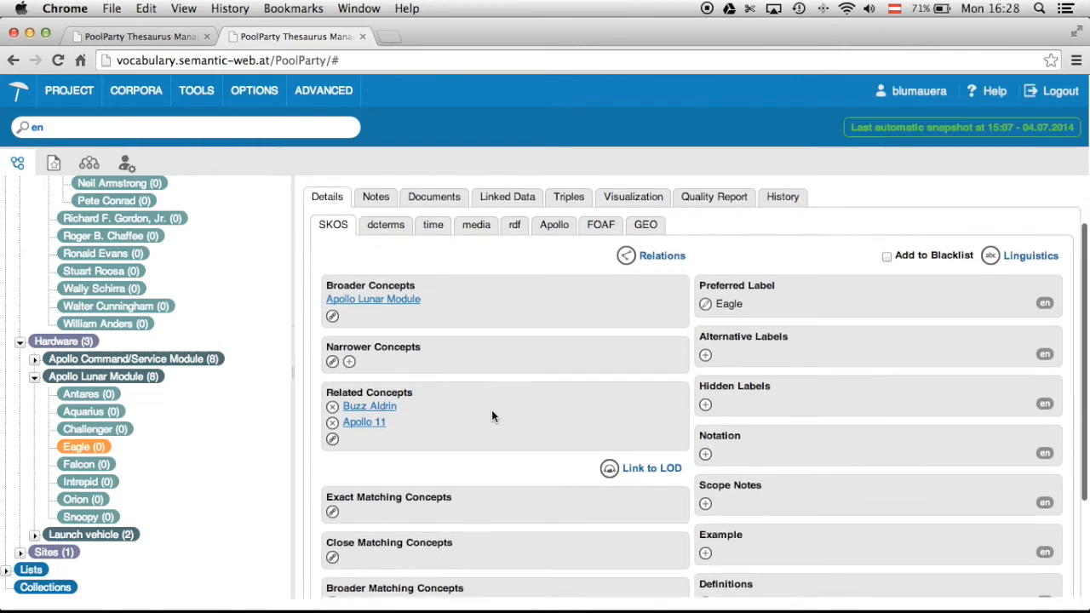
pyautogui.scroll(4, 491, 409)
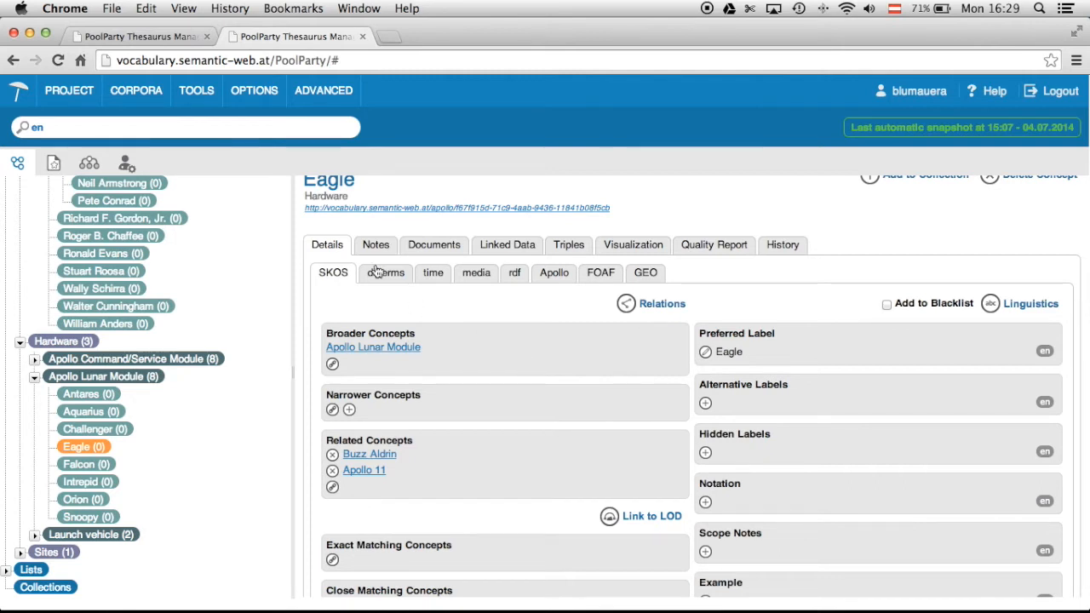
pyautogui.click(555, 280)
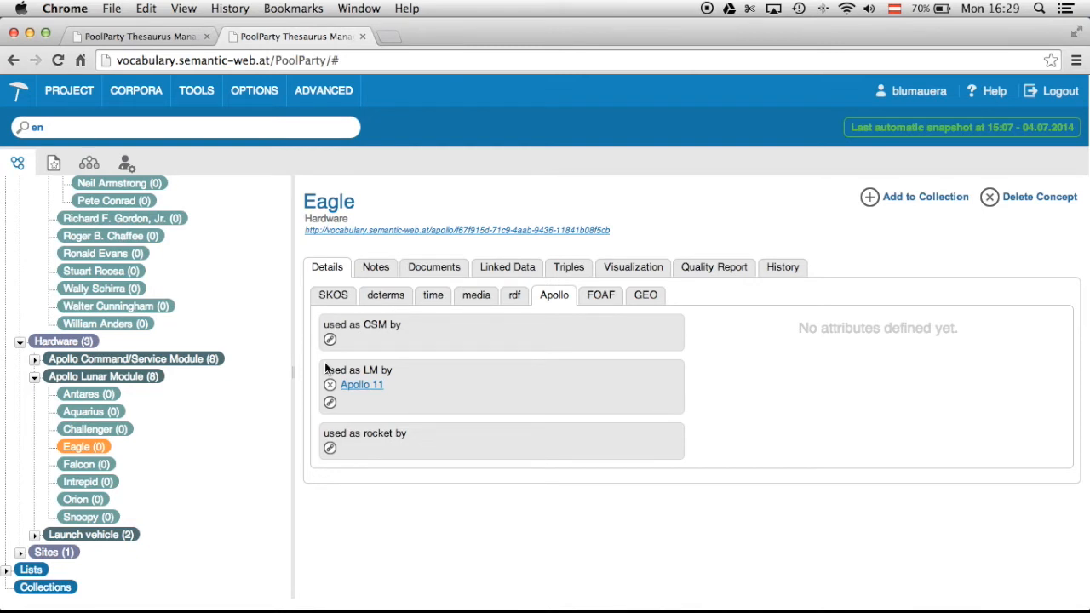
# Open the Apollo scheme in schema management and review its classes, relations and attributes.
pyautogui.click(89, 163)
pyautogui.click(66, 285)
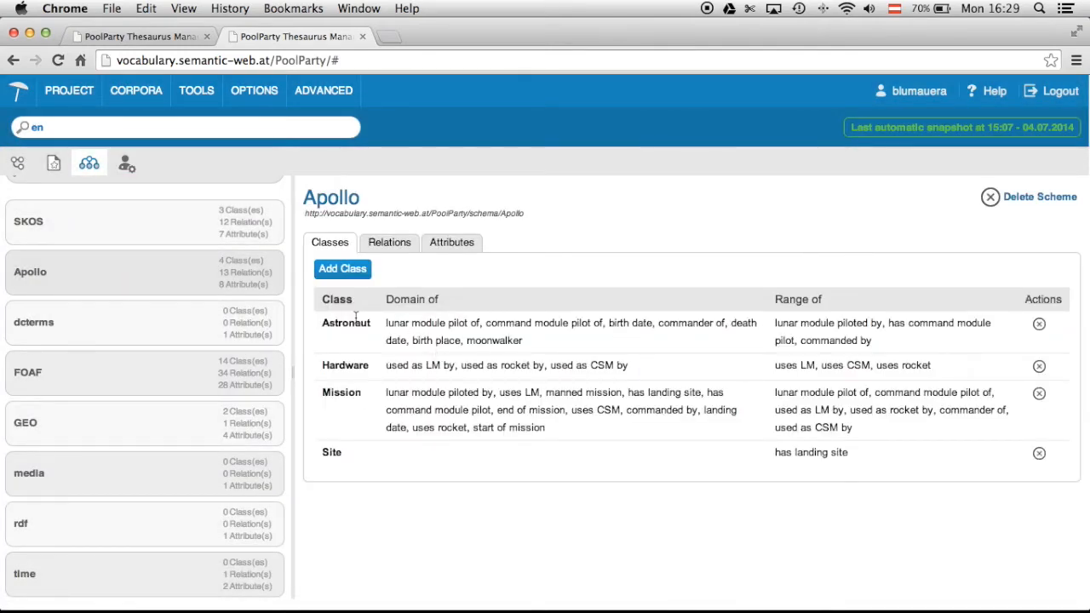
pyautogui.click(397, 250)
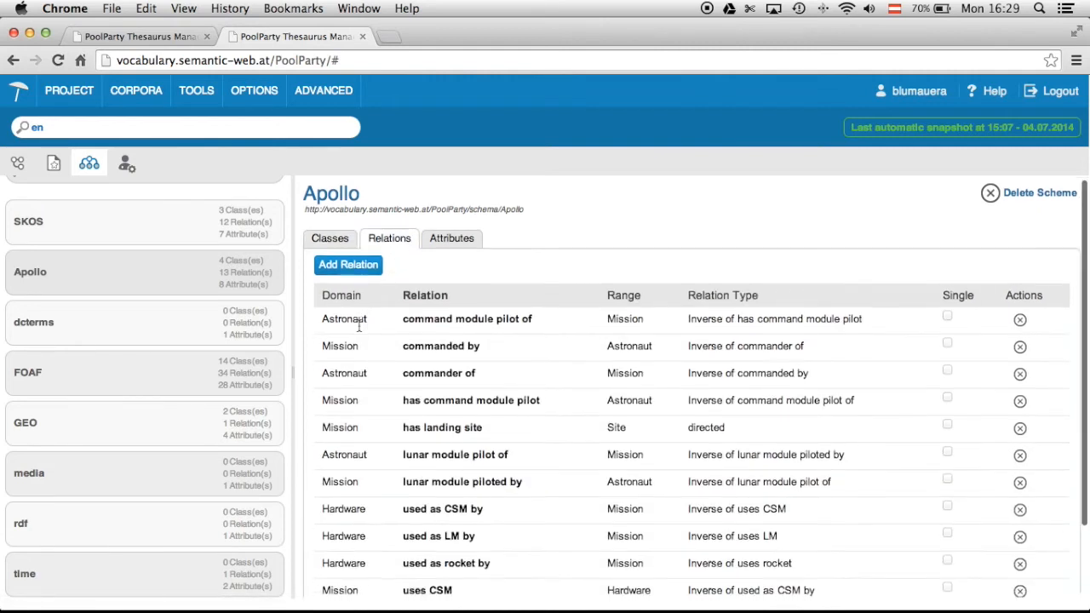
pyautogui.scroll(-3, 359, 324)
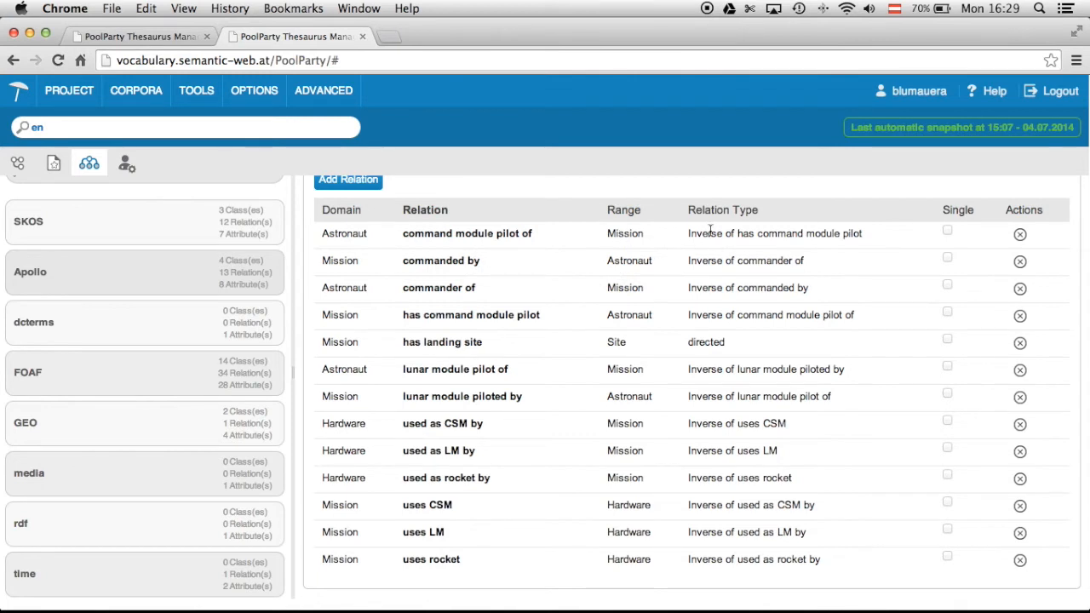
pyautogui.scroll(3, 709, 230)
pyautogui.click(464, 251)
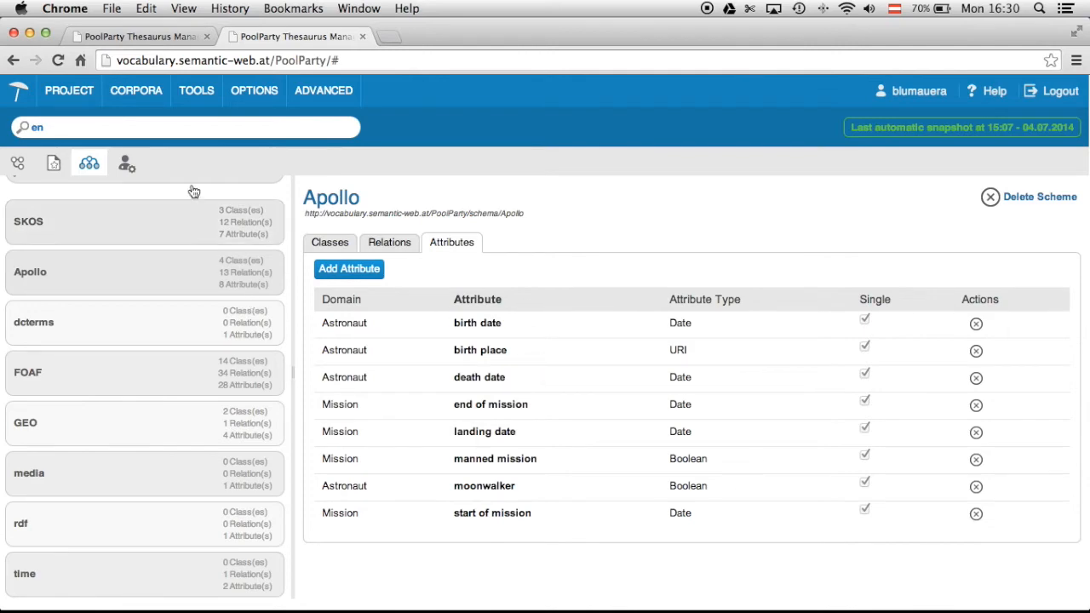
# On the workingontologist PoolParty server, create a custom scheme named Apollo with the description "relations, classes and attributes of astronauts, missions etc.".
pyautogui.click(181, 41)
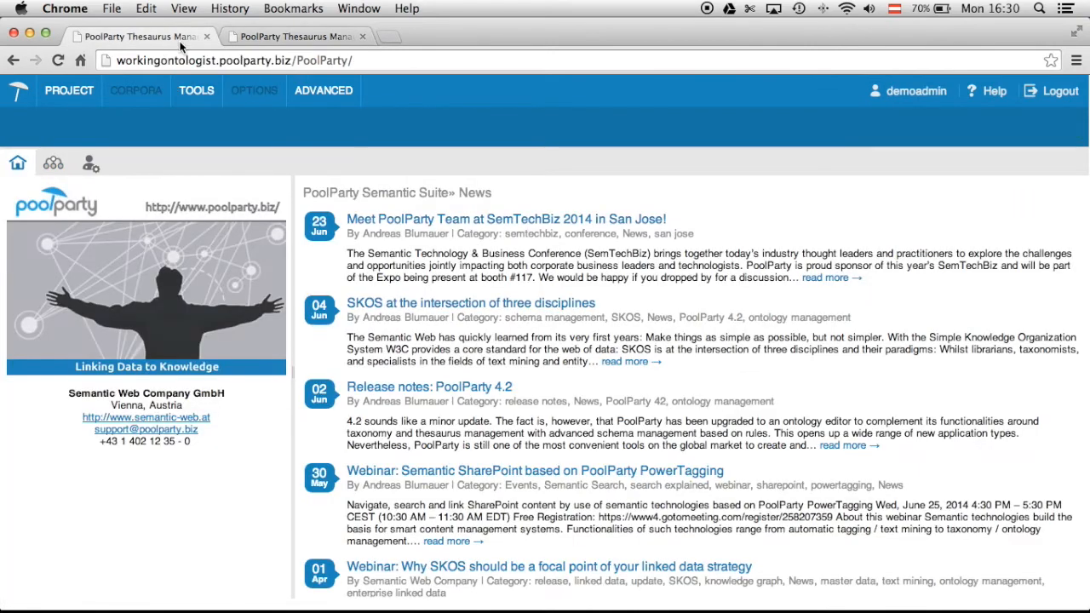
pyautogui.click(54, 165)
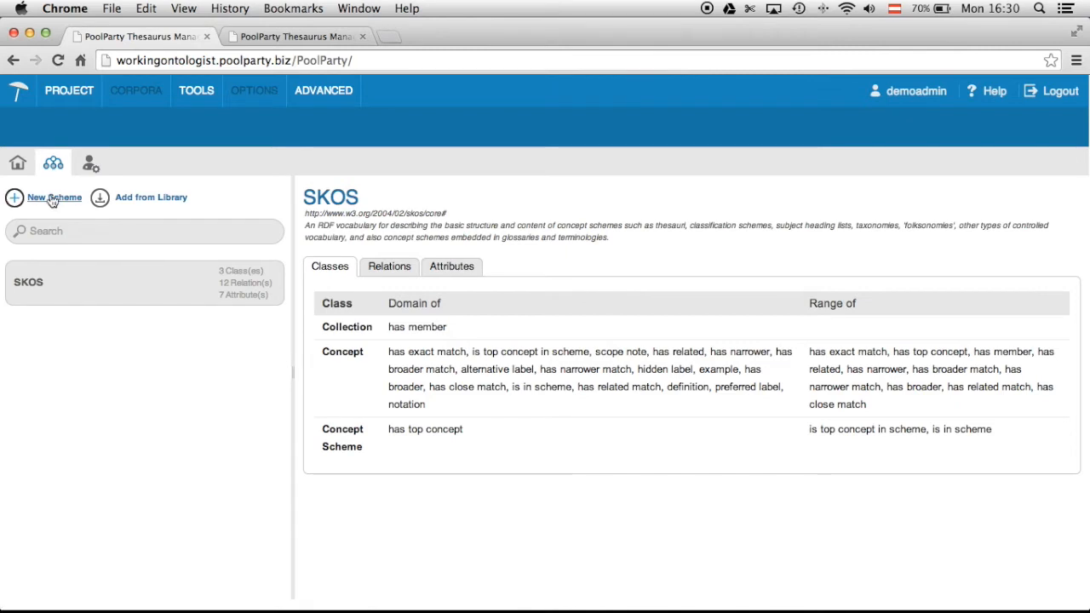
pyautogui.click(50, 196)
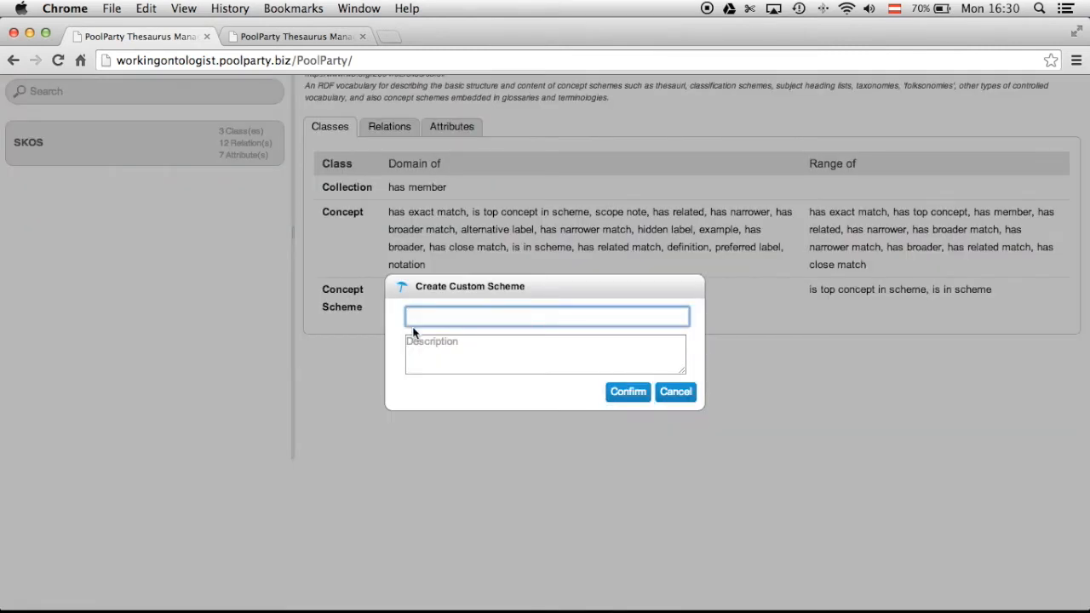
pyautogui.write('Apollo')
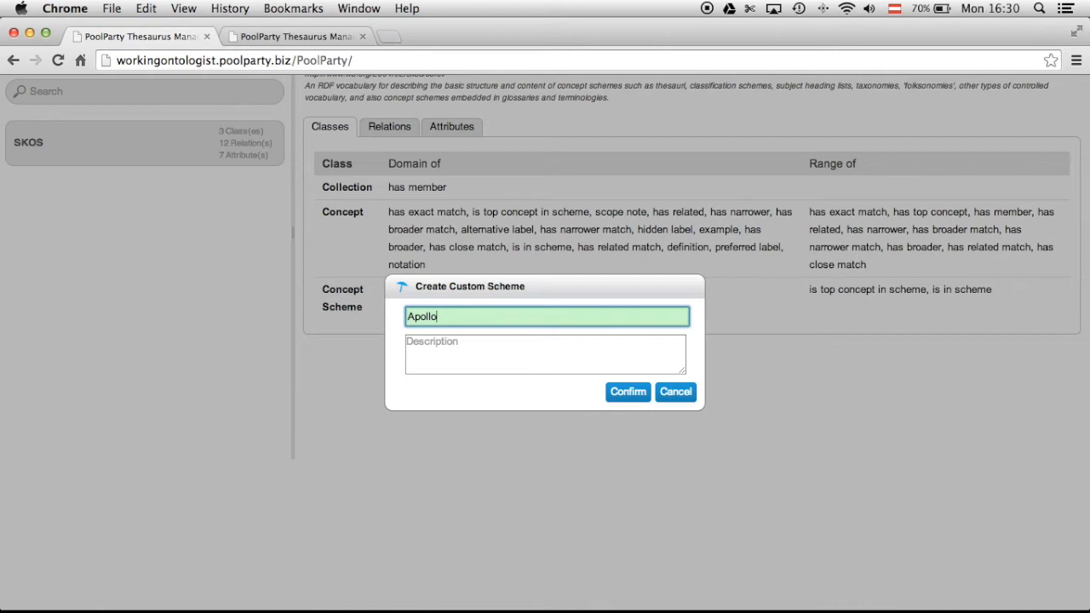
pyautogui.click(608, 356)
pyautogui.write('relations')
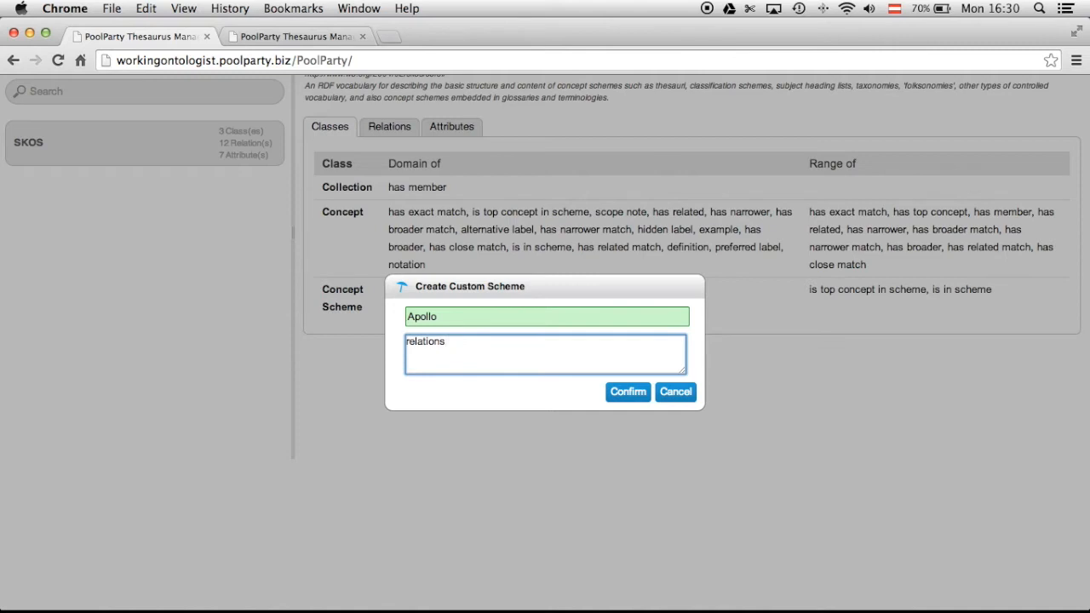
pyautogui.write(', classes and attributes of')
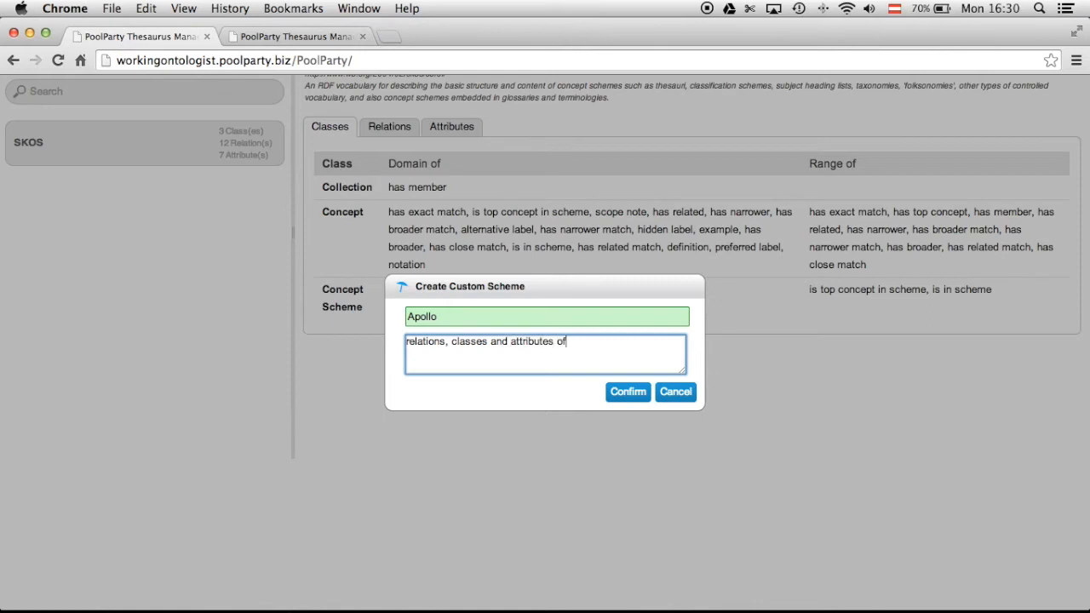
pyautogui.write(' astronauts, missions etc.')
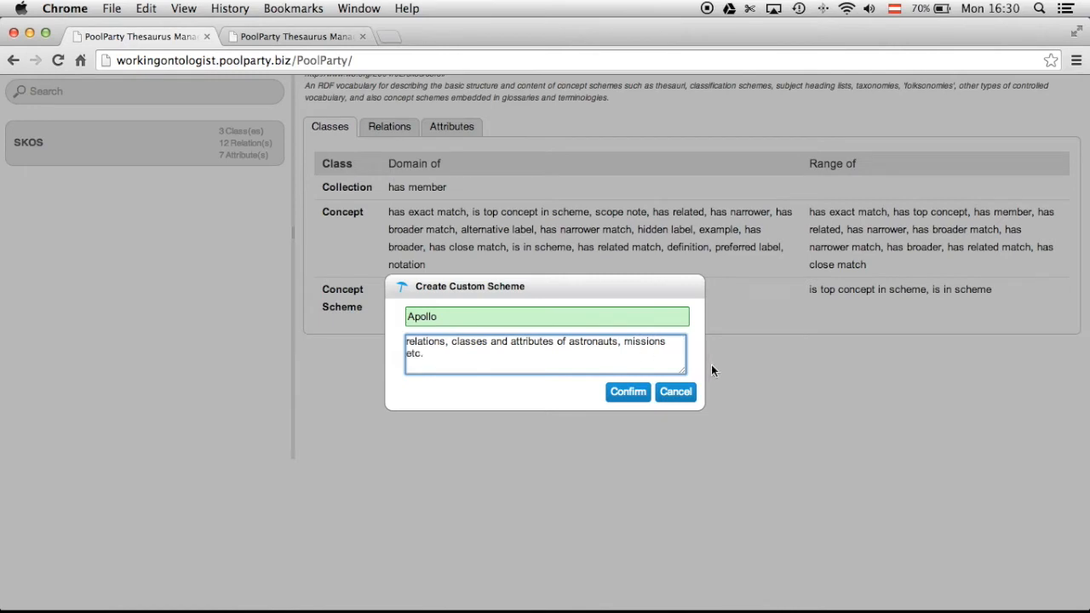
pyautogui.click(638, 392)
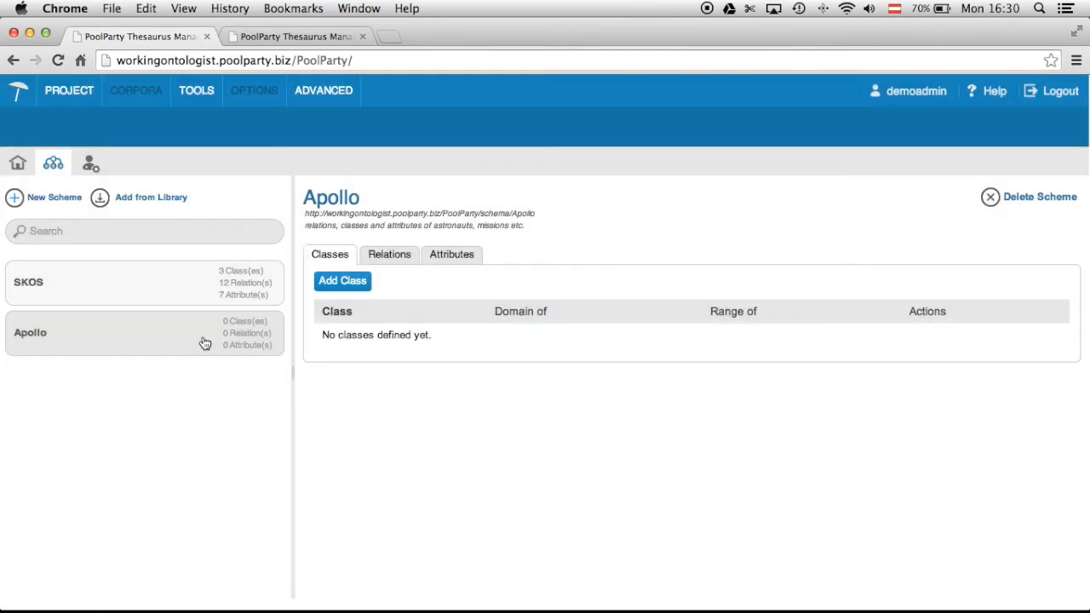
pyautogui.click(342, 282)
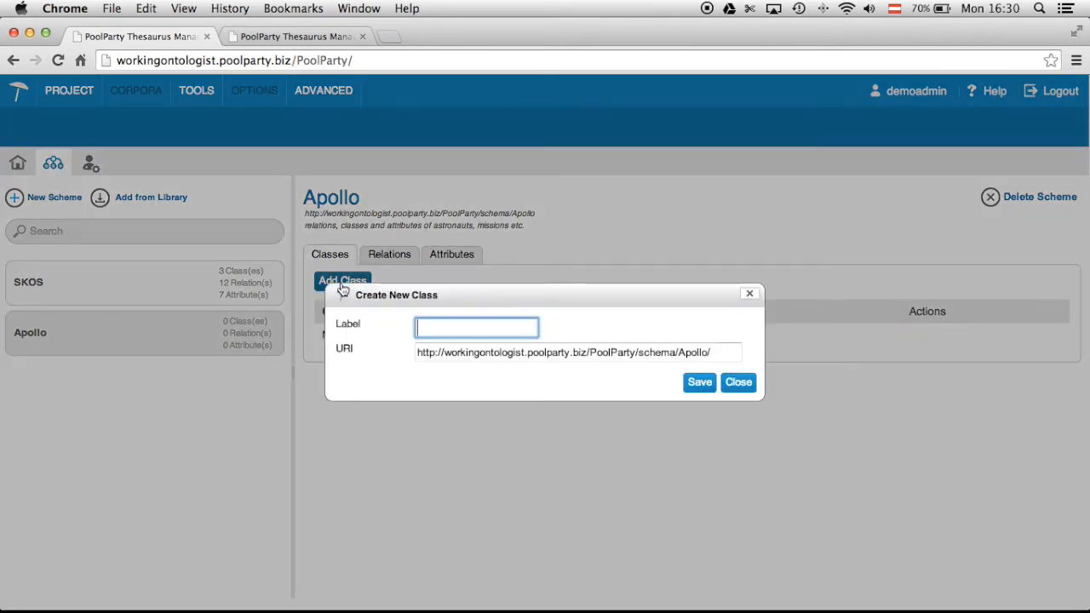
pyautogui.write('Astronaut')
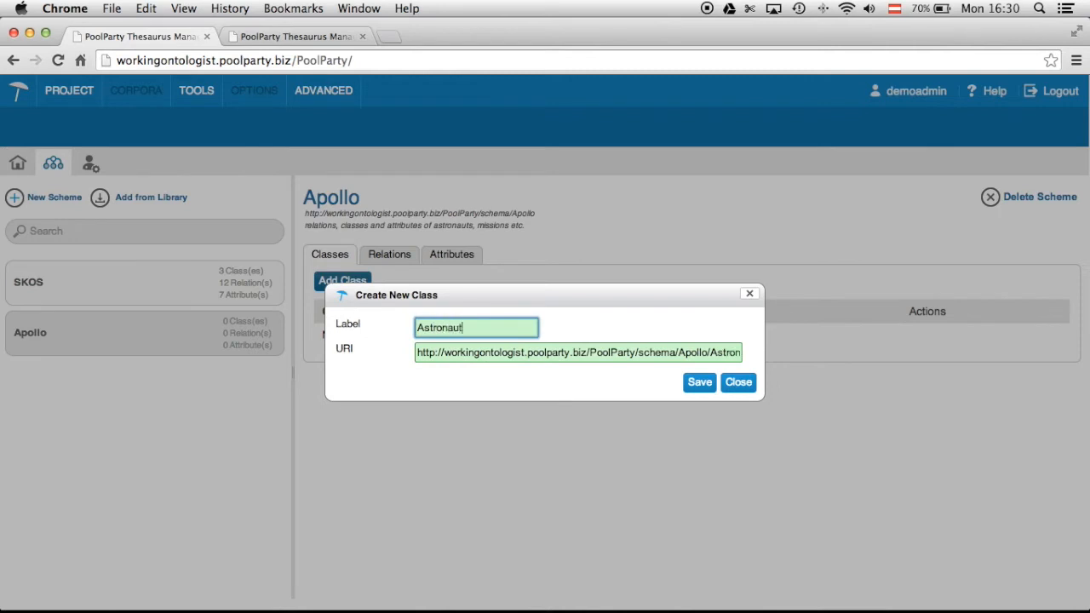
pyautogui.doubleClick(450, 353)
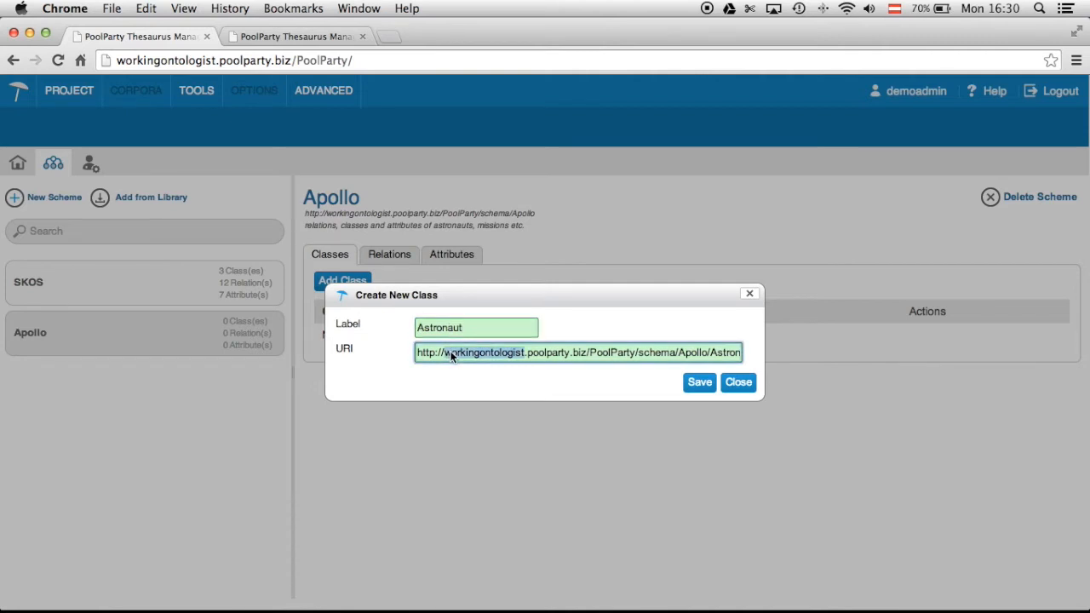
pyautogui.write('apoo')
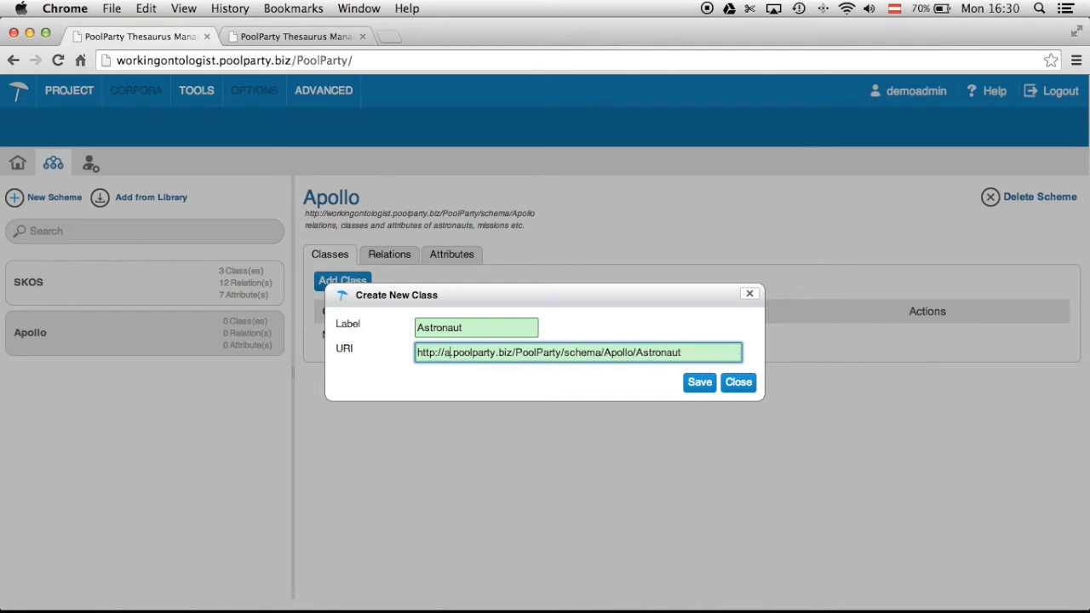
pyautogui.press('BackSpace')
pyautogui.write('llo')
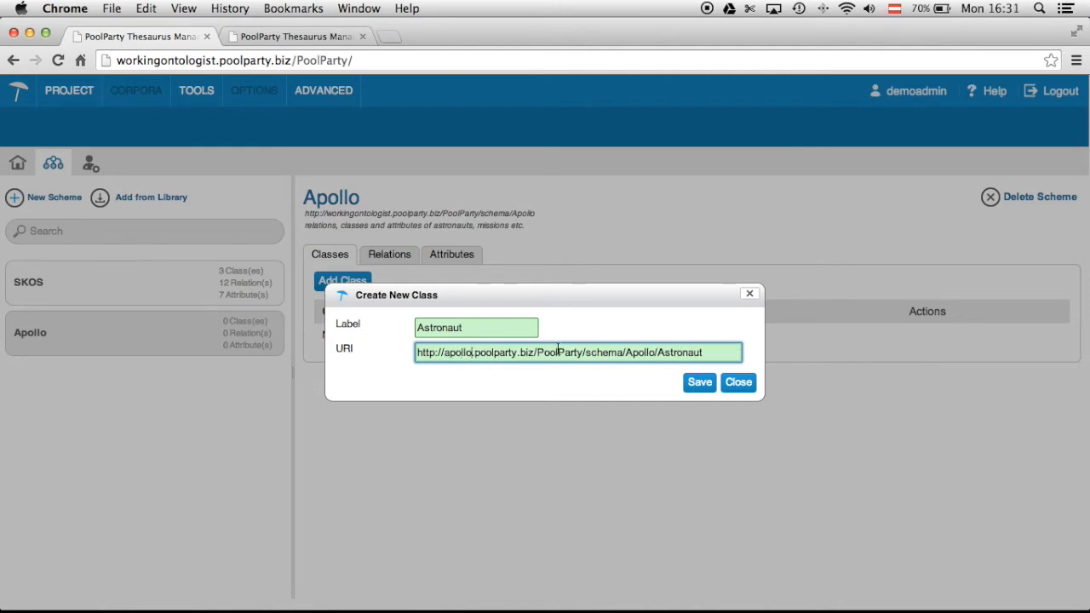
pyautogui.click(699, 381)
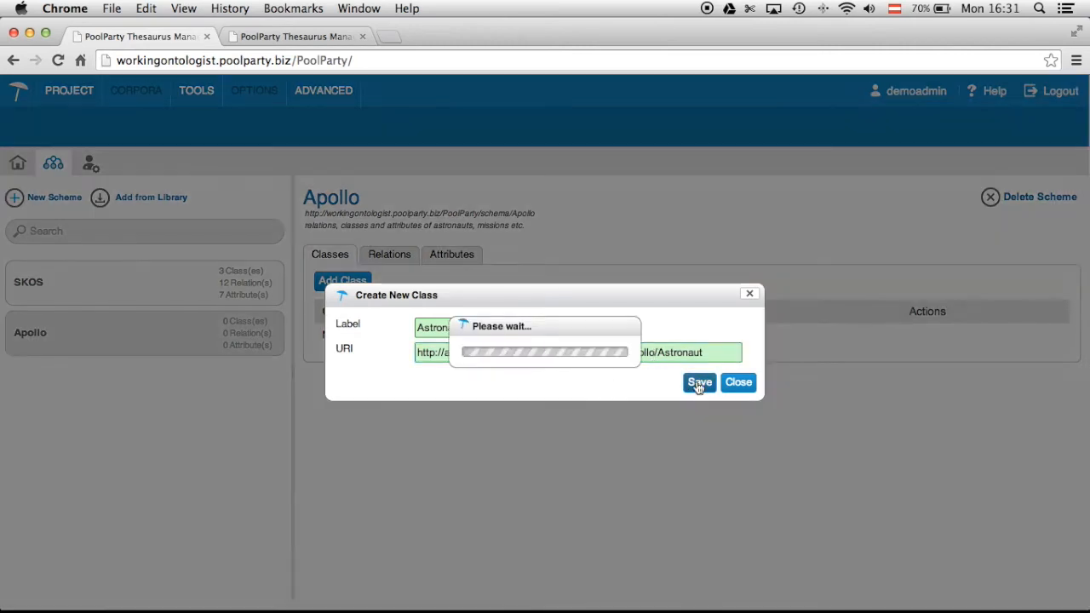
pyautogui.click(328, 280)
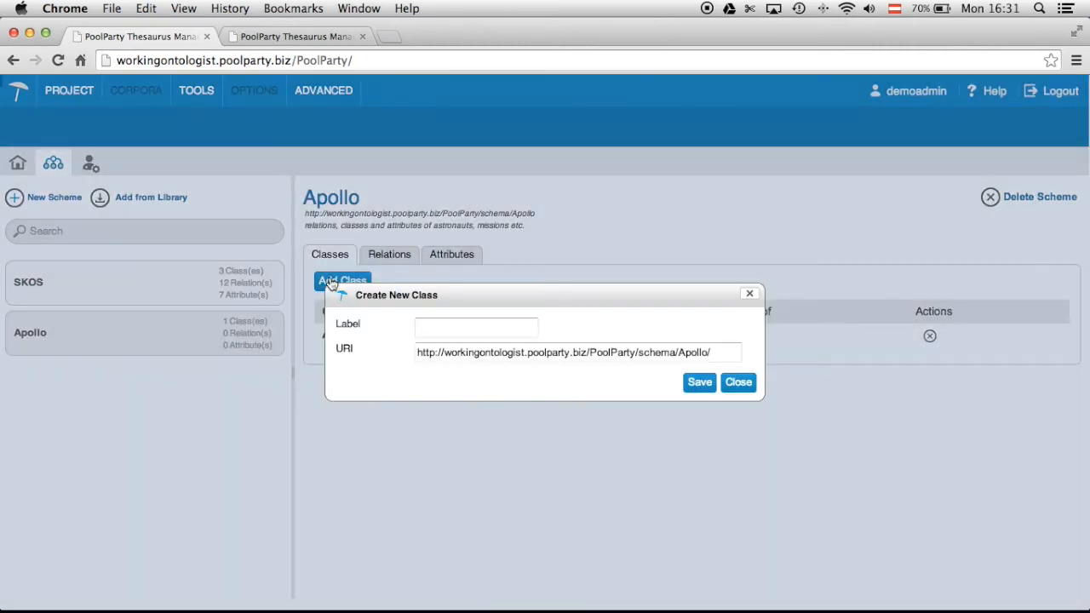
pyautogui.click(431, 327)
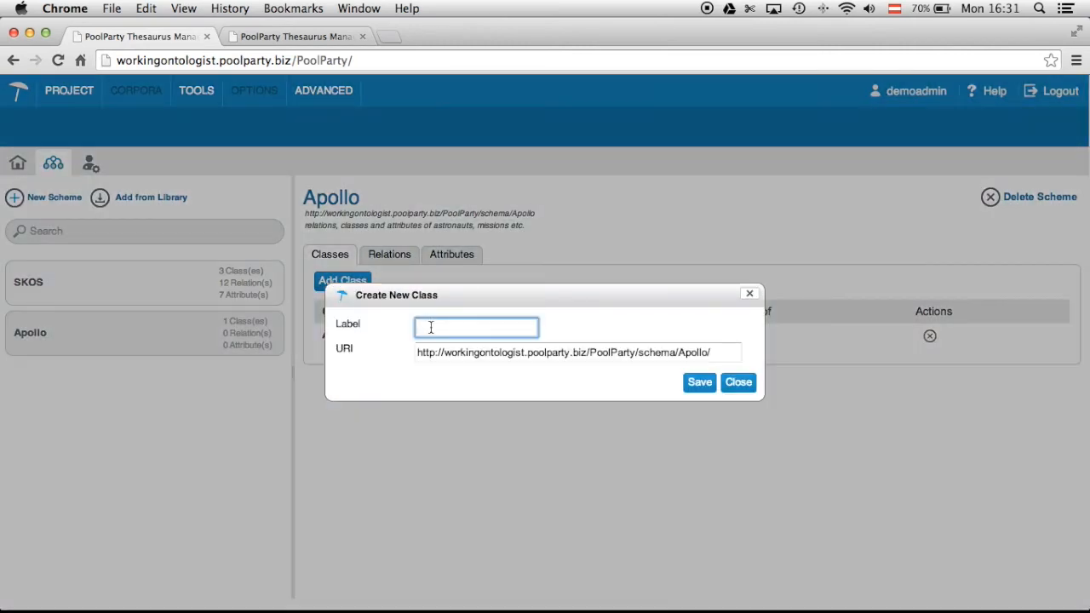
pyautogui.write('Mission')
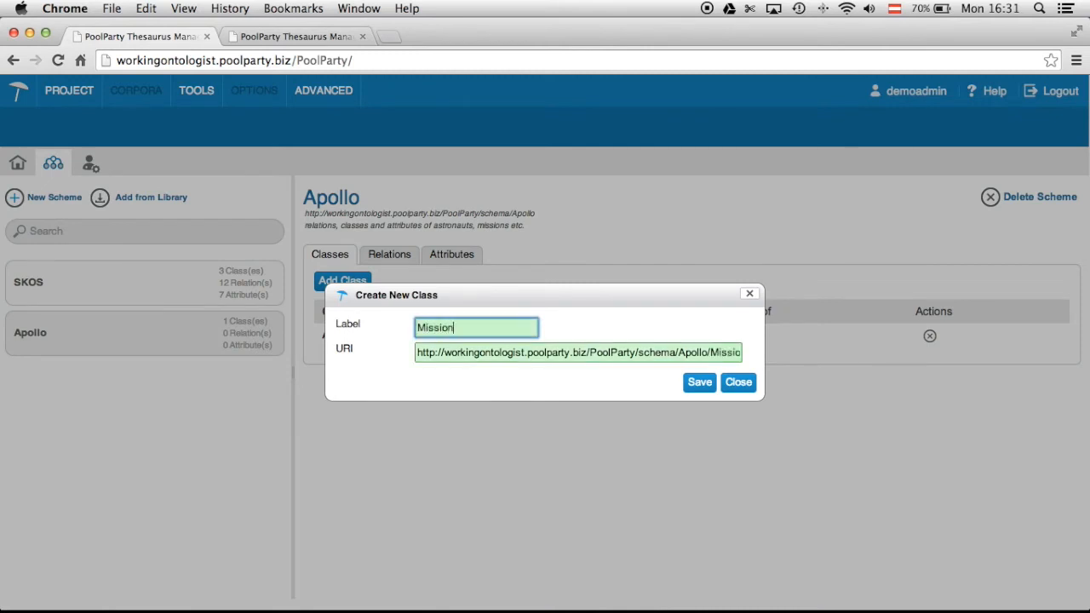
pyautogui.doubleClick(473, 352)
pyautogui.write('apollo')
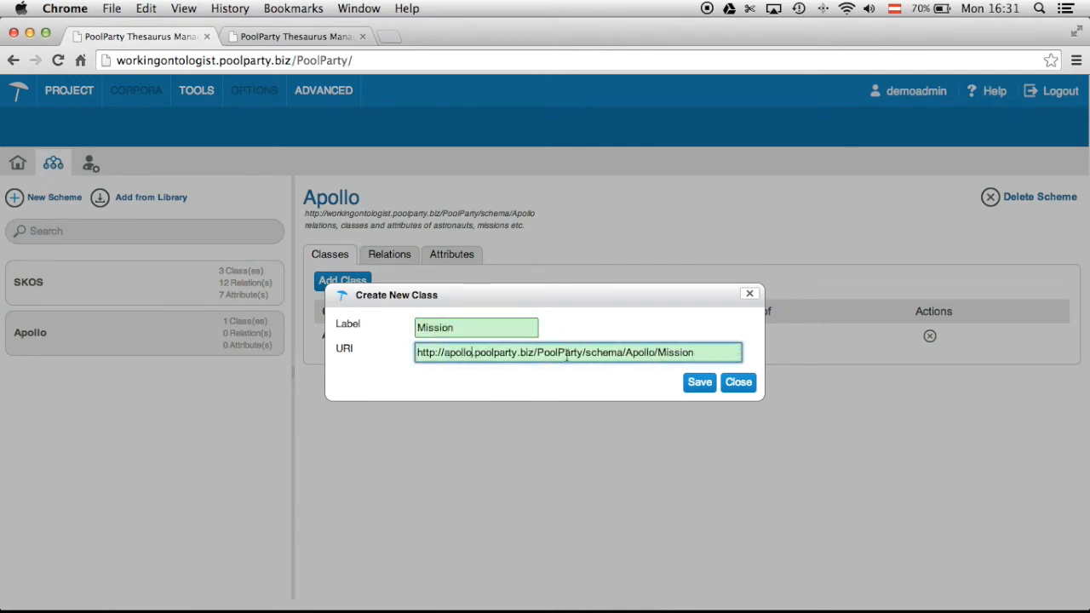
pyautogui.click(699, 382)
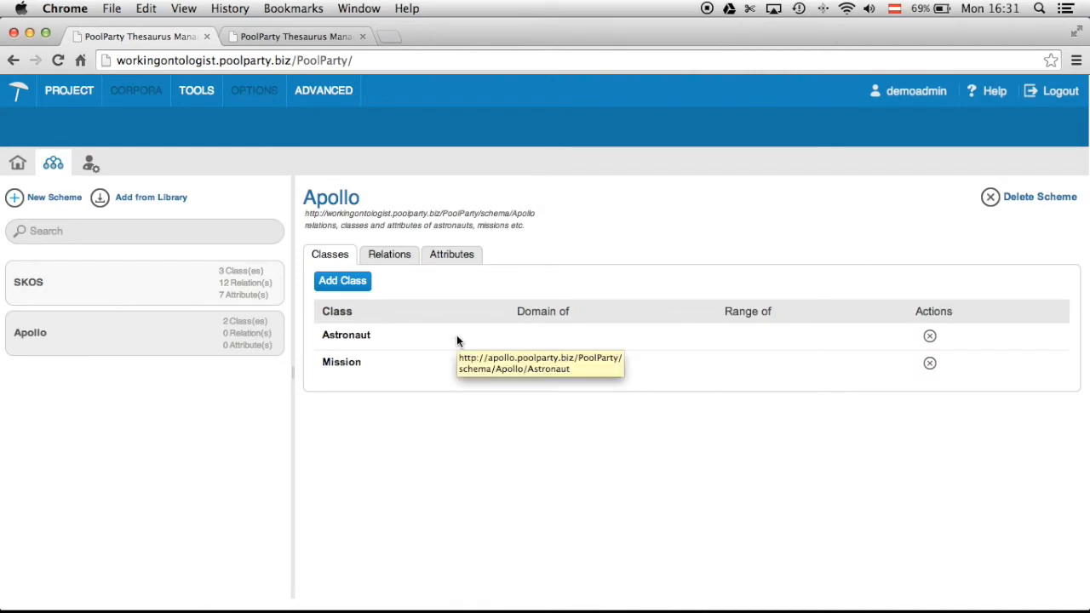
# Start a new relation in the Apollo scheme, set its type to Inverse and label the forward direction "is member of".
pyautogui.click(401, 261)
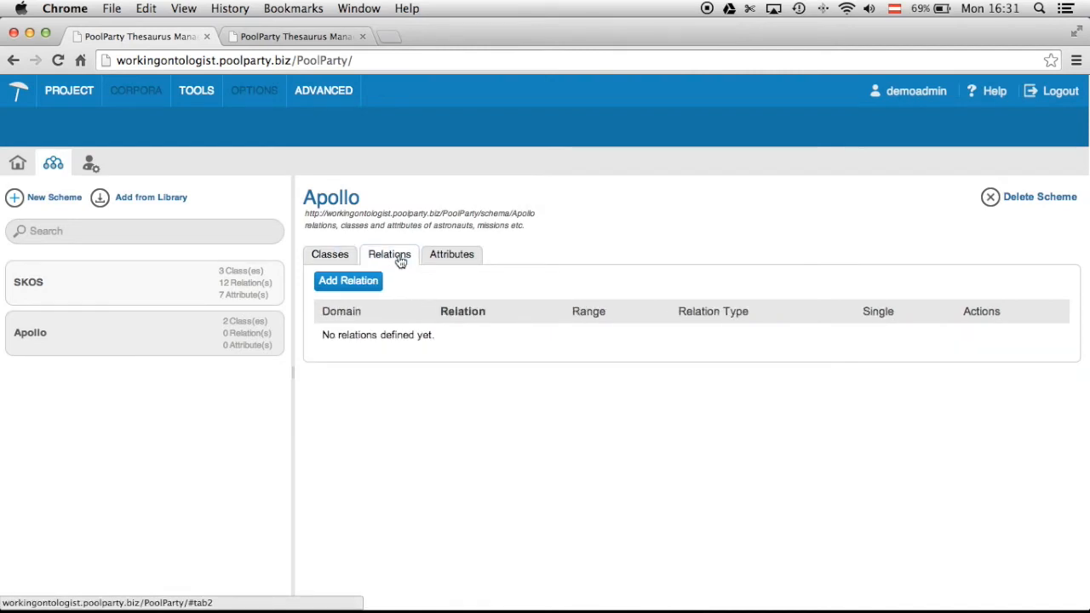
pyautogui.click(361, 282)
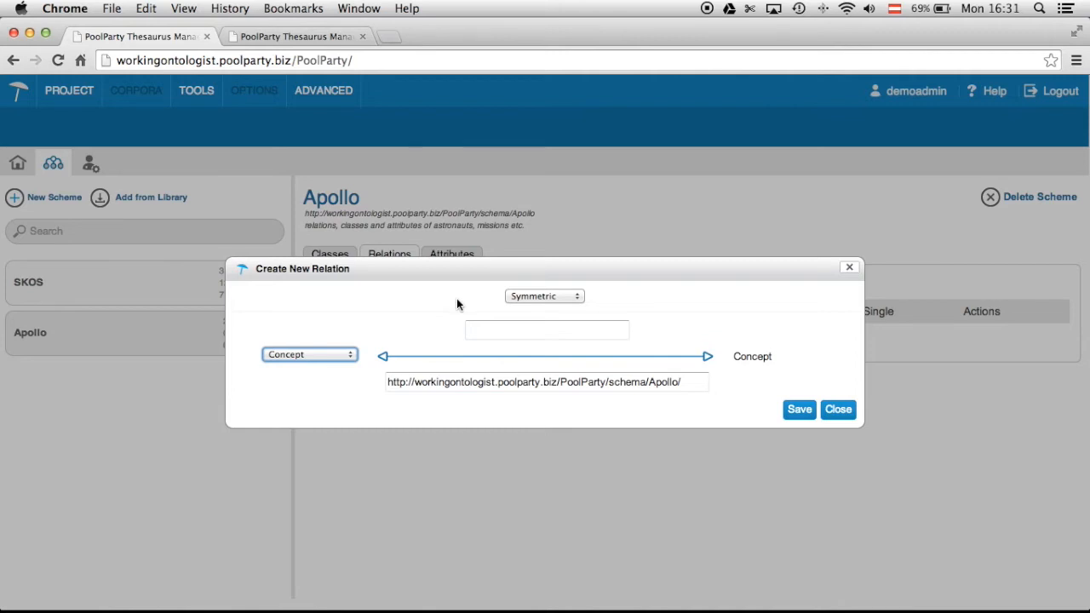
pyautogui.click(340, 354)
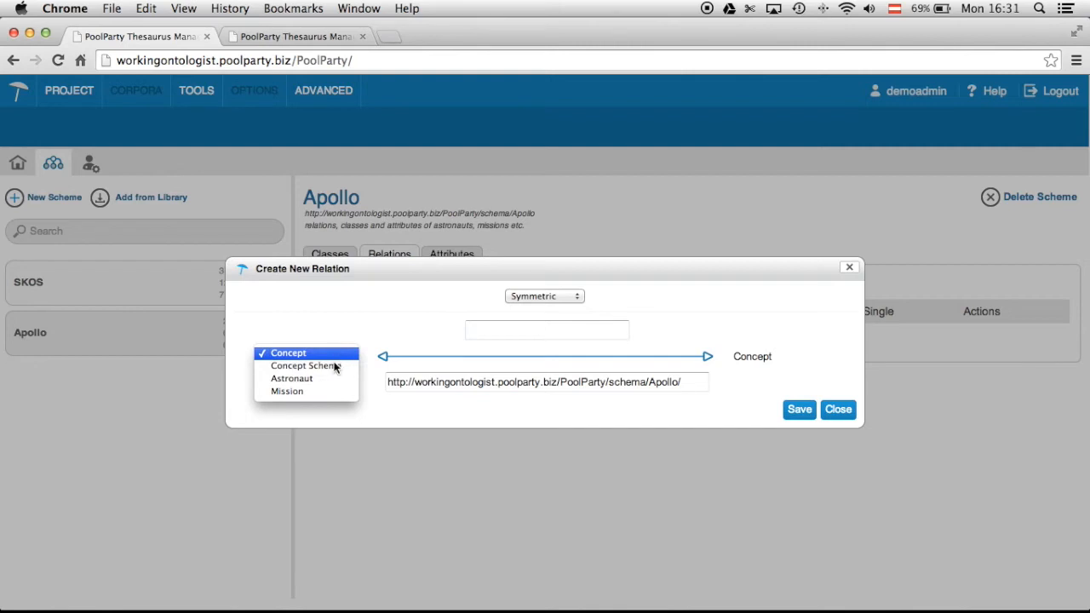
pyautogui.click(331, 380)
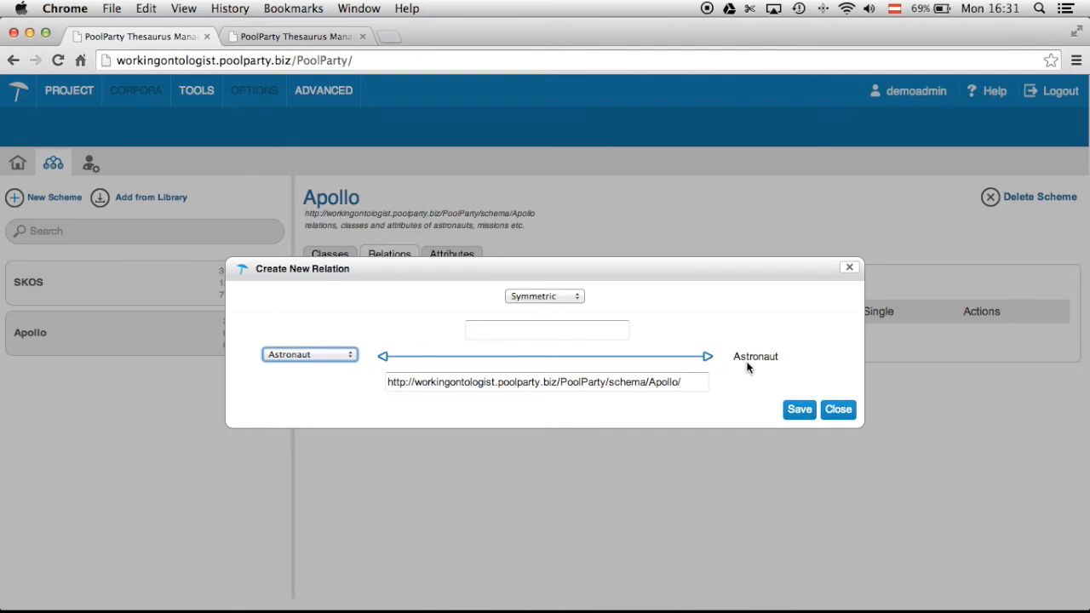
pyautogui.click(543, 298)
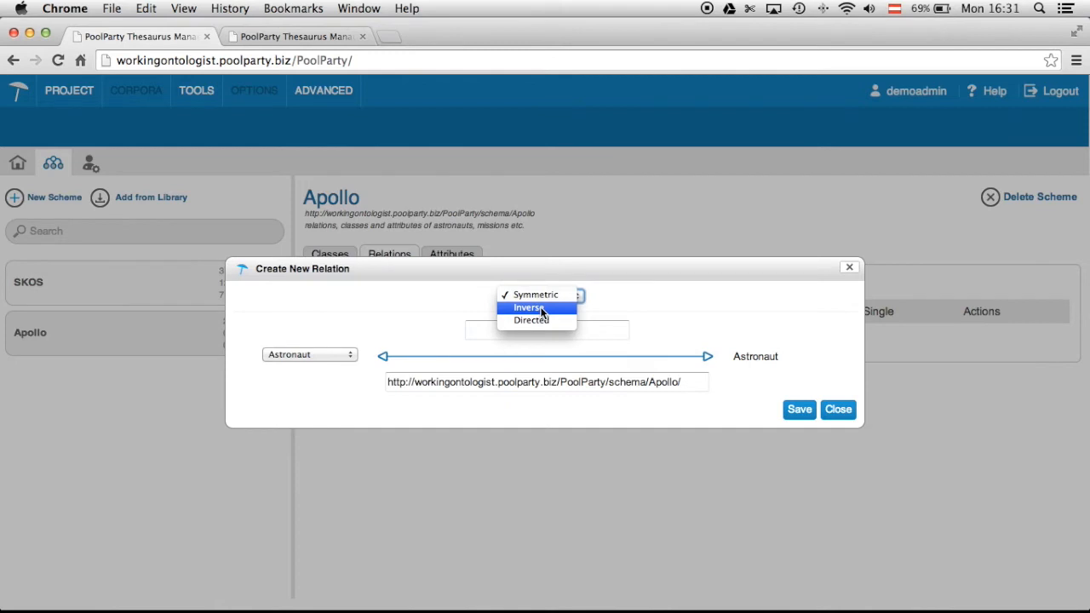
pyautogui.click(541, 310)
pyautogui.click(530, 288)
pyautogui.write('is member of')
# Set the "is member of" relation to go from Astronaut to Mission, with its URI under apollo.poolparty.biz.
pyautogui.click(340, 312)
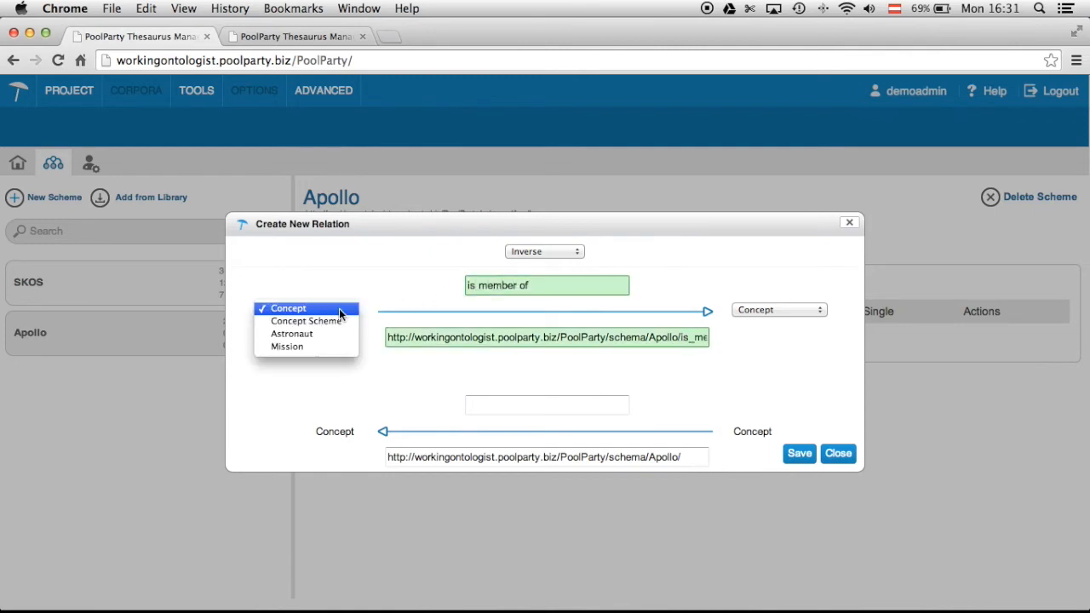
pyautogui.click(336, 334)
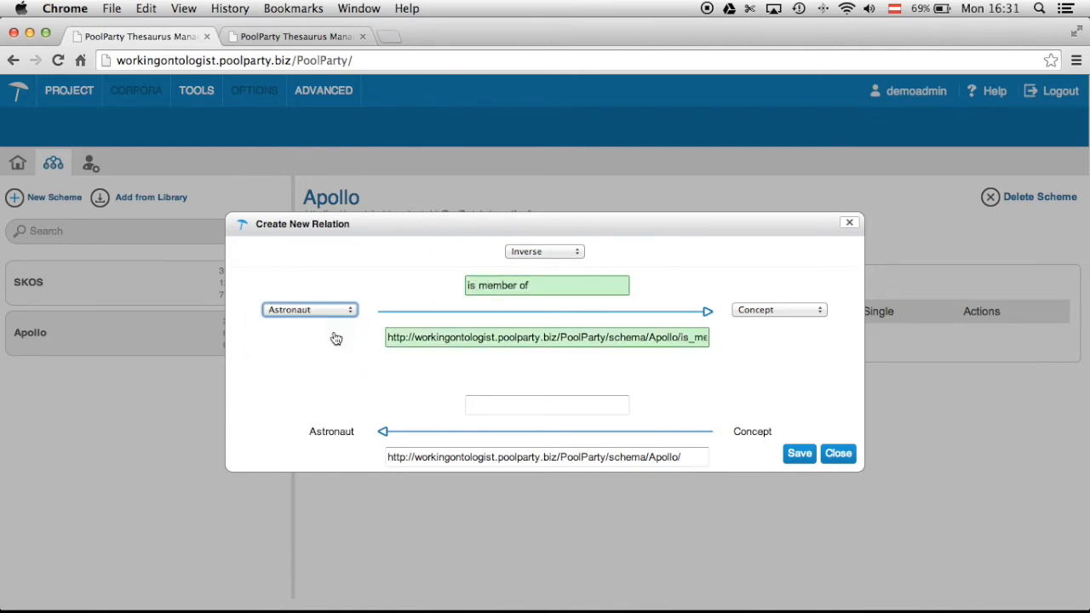
pyautogui.doubleClick(457, 336)
pyautogui.write('apollo')
pyautogui.click(791, 310)
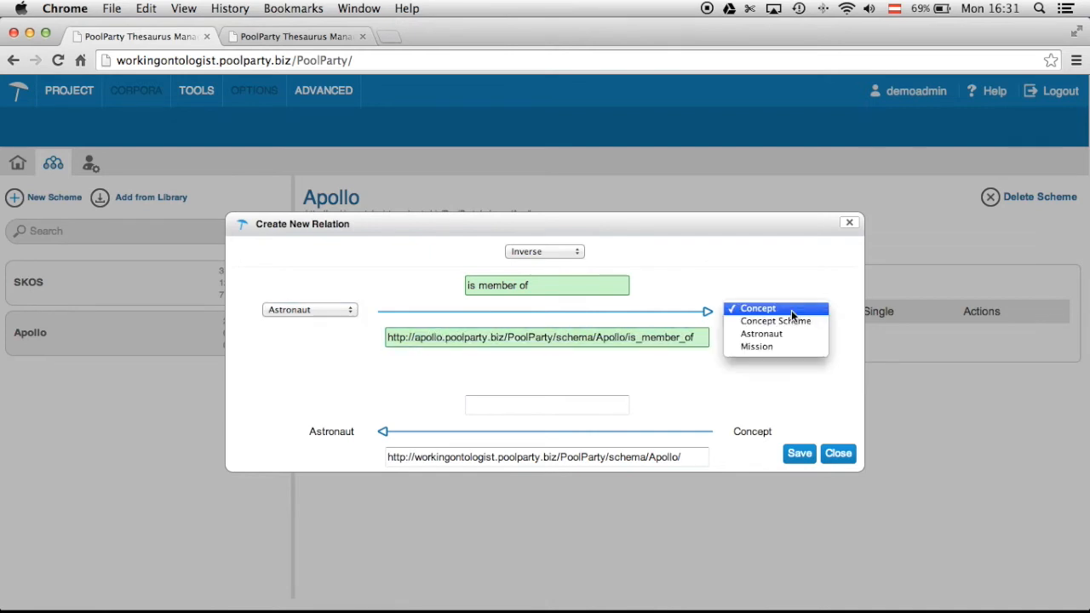
pyautogui.click(790, 347)
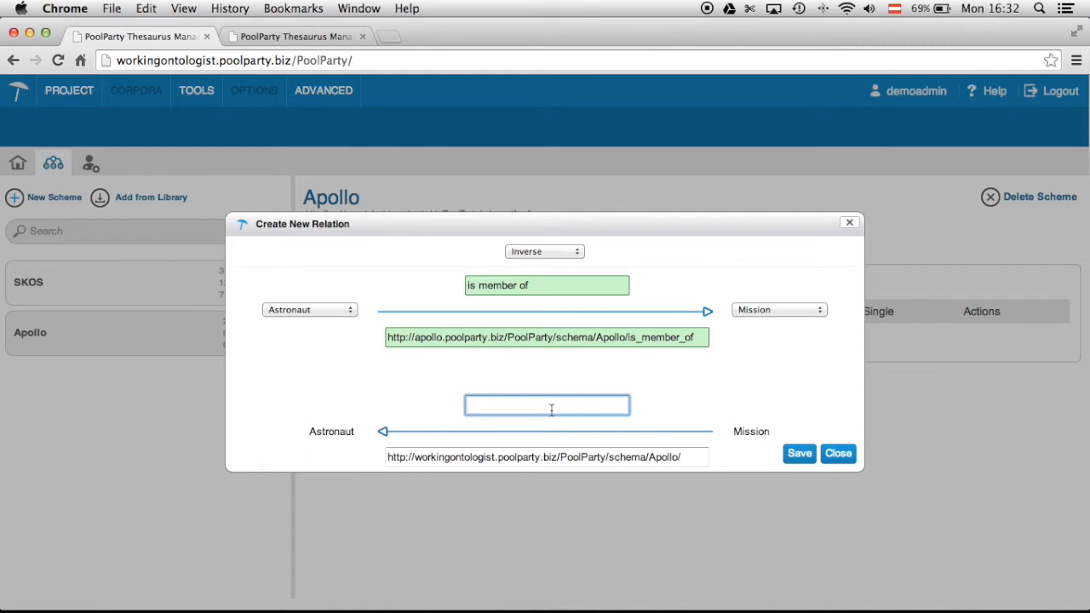
# Label the opposite direction "has member" with its URI under apollo.poolparty.biz, save the relation and return to the home page.
pyautogui.write('has member')
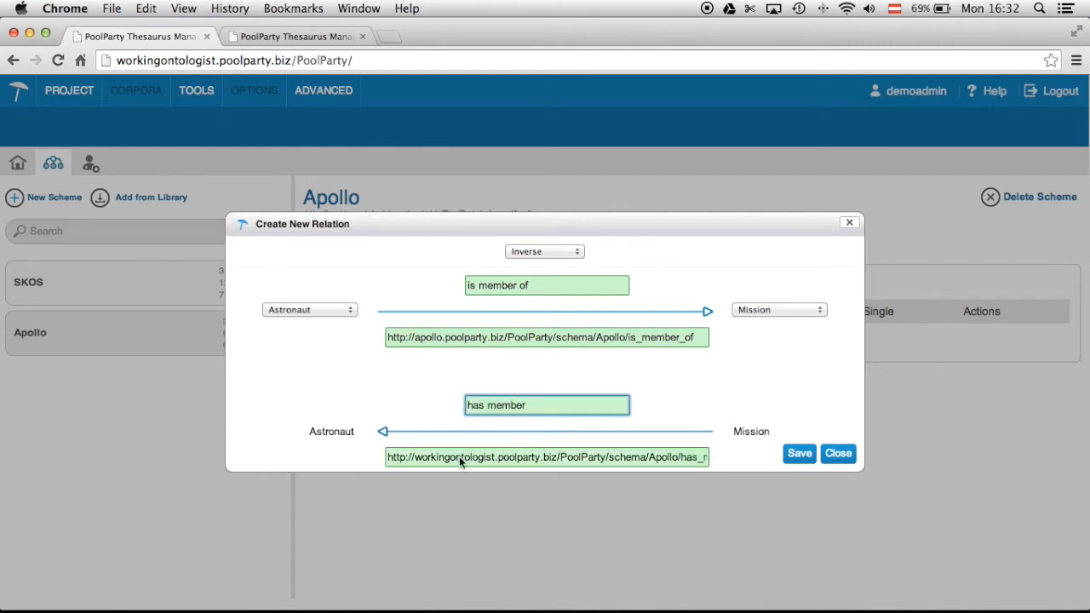
pyautogui.doubleClick(458, 456)
pyautogui.write('apollo')
pyautogui.click(800, 454)
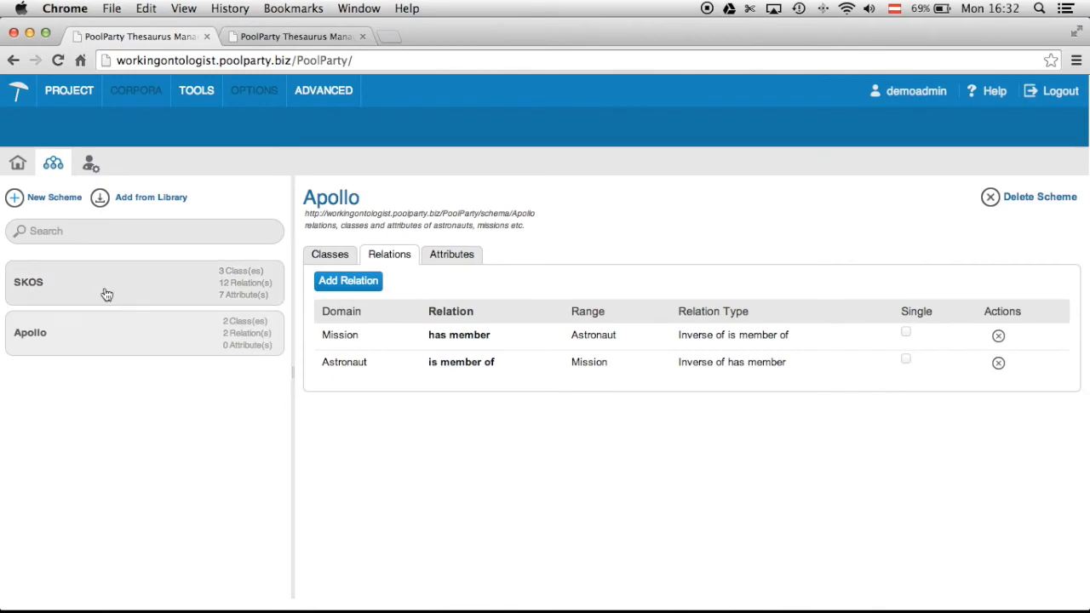
pyautogui.click(28, 175)
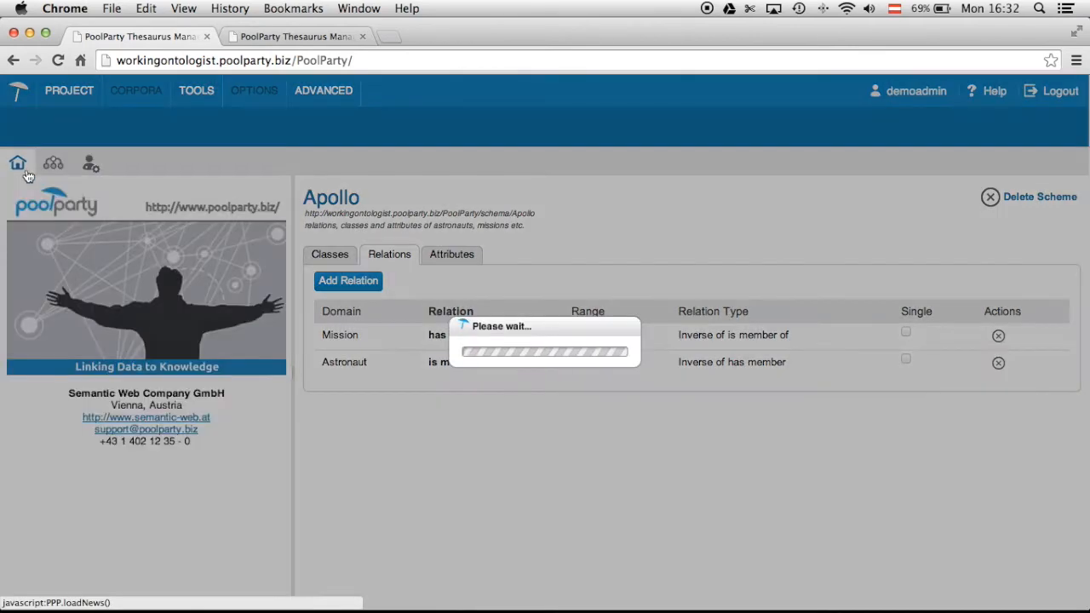
# Open the Apollo project and show the details of the Neil Armstrong concept under Moonwalkers.
pyautogui.click(64, 102)
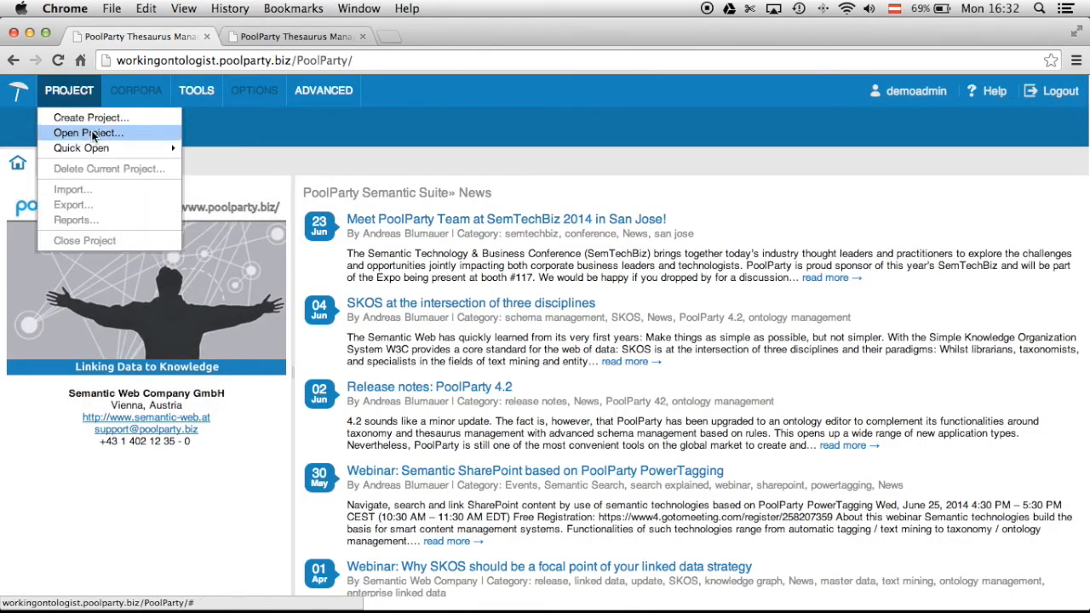
pyautogui.moveTo(76, 149)
pyautogui.click(211, 151)
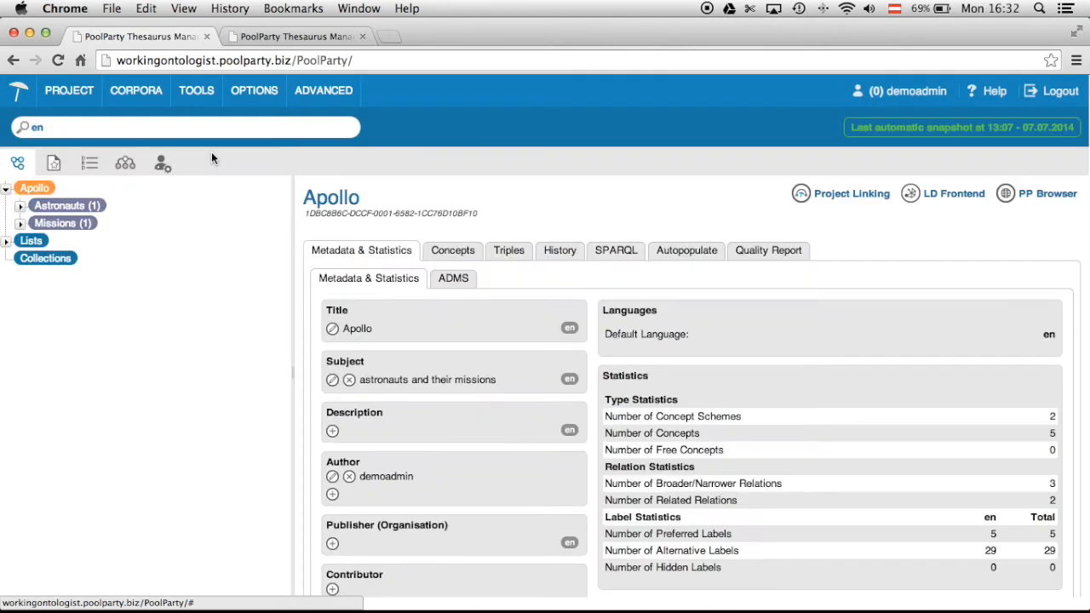
pyautogui.click(20, 207)
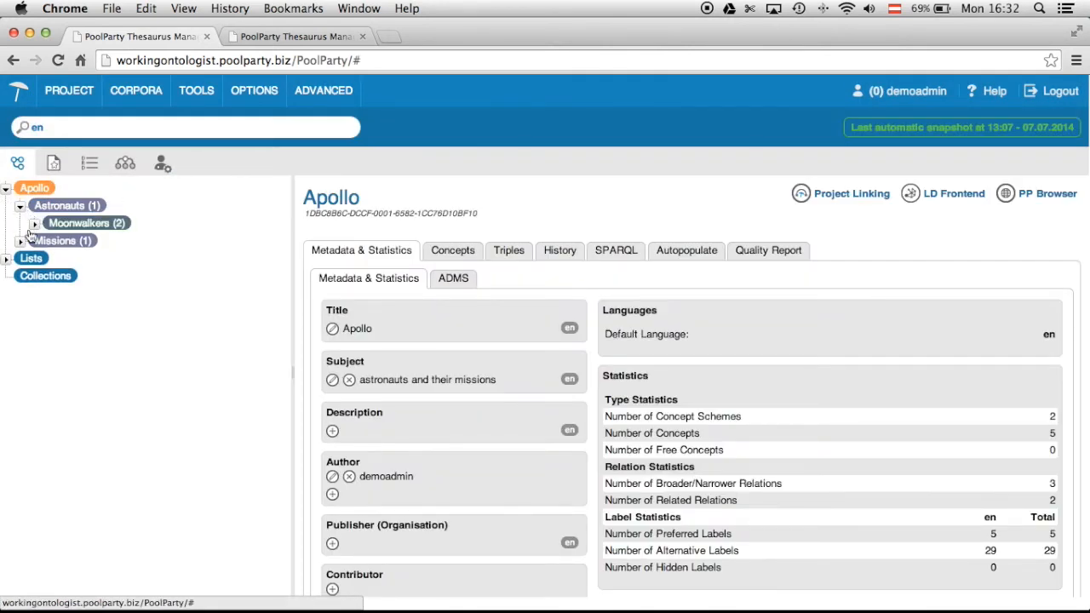
pyautogui.click(20, 242)
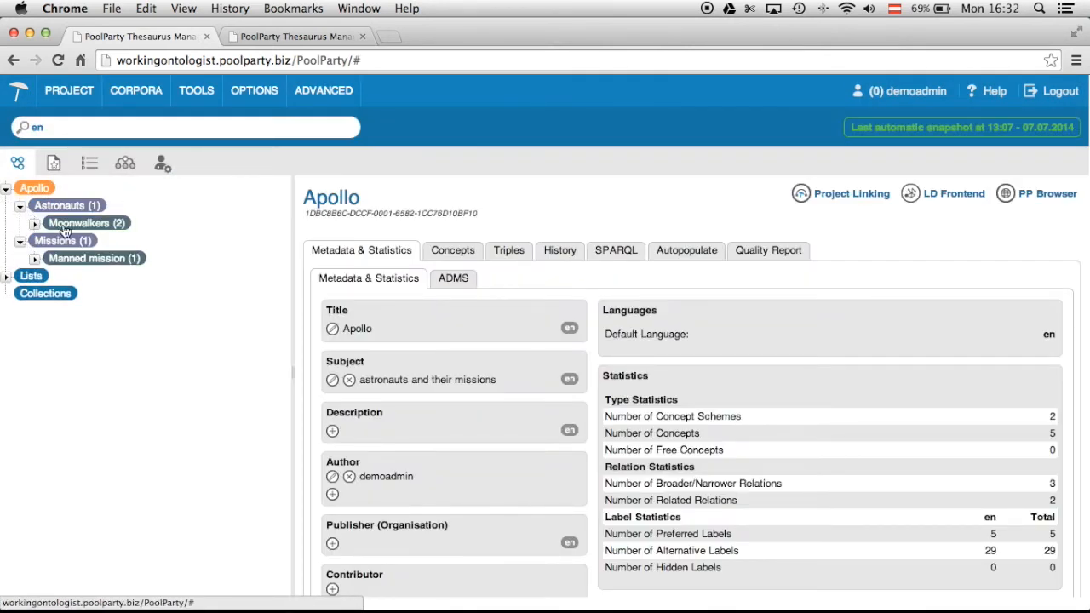
pyautogui.click(34, 224)
pyautogui.click(89, 258)
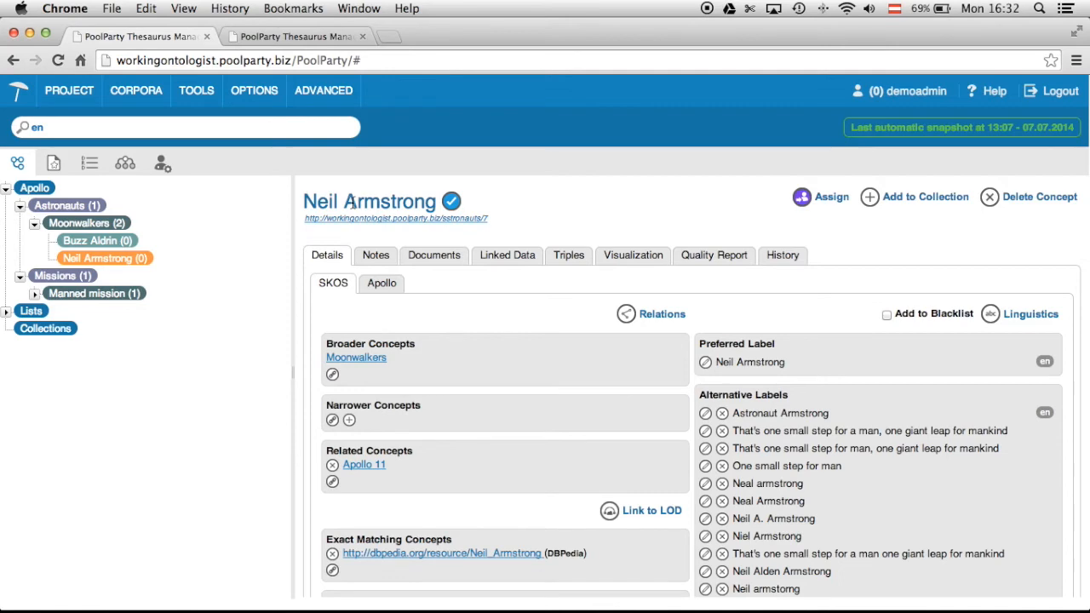
# Add Buzz Aldrin as a related concept of the Apollo 11 mission and show the mission's Apollo scheme properties.
pyautogui.click(34, 293)
pyautogui.click(83, 315)
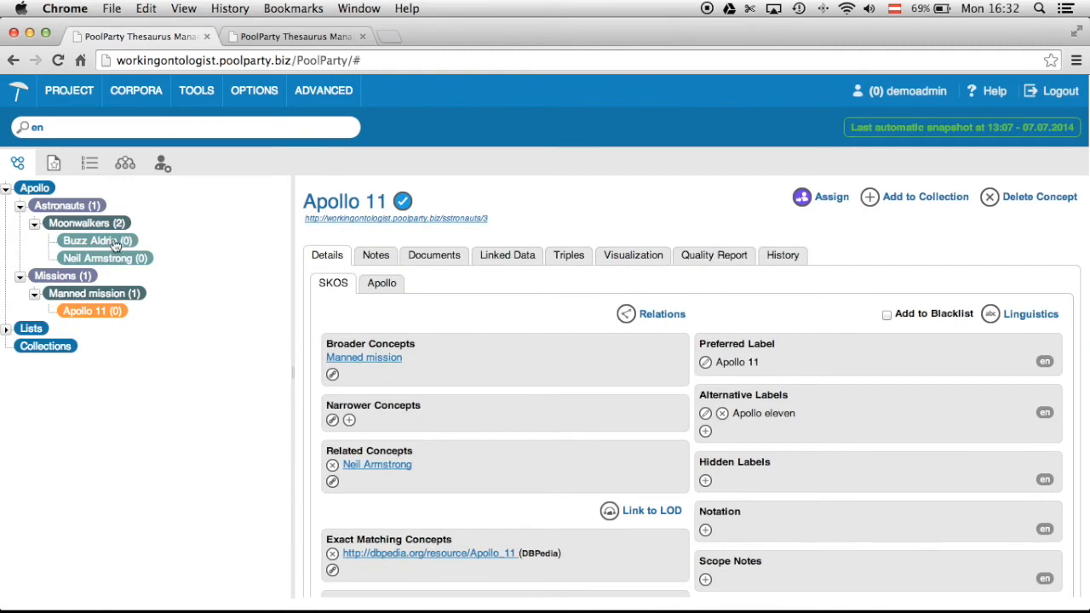
pyautogui.moveTo(115, 244); pyautogui.dragTo(454, 482)
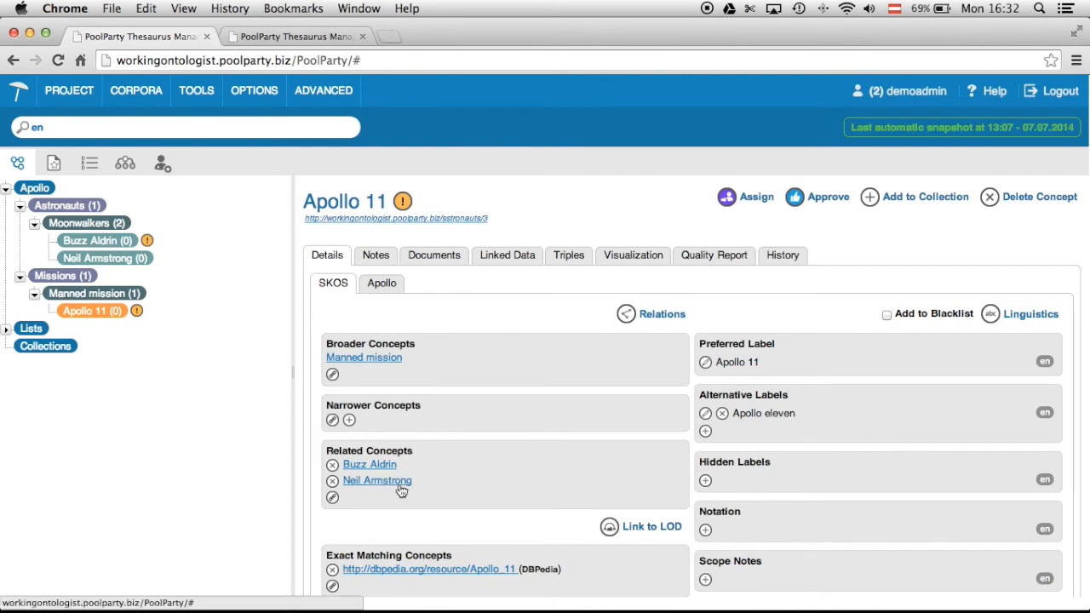
pyautogui.click(382, 286)
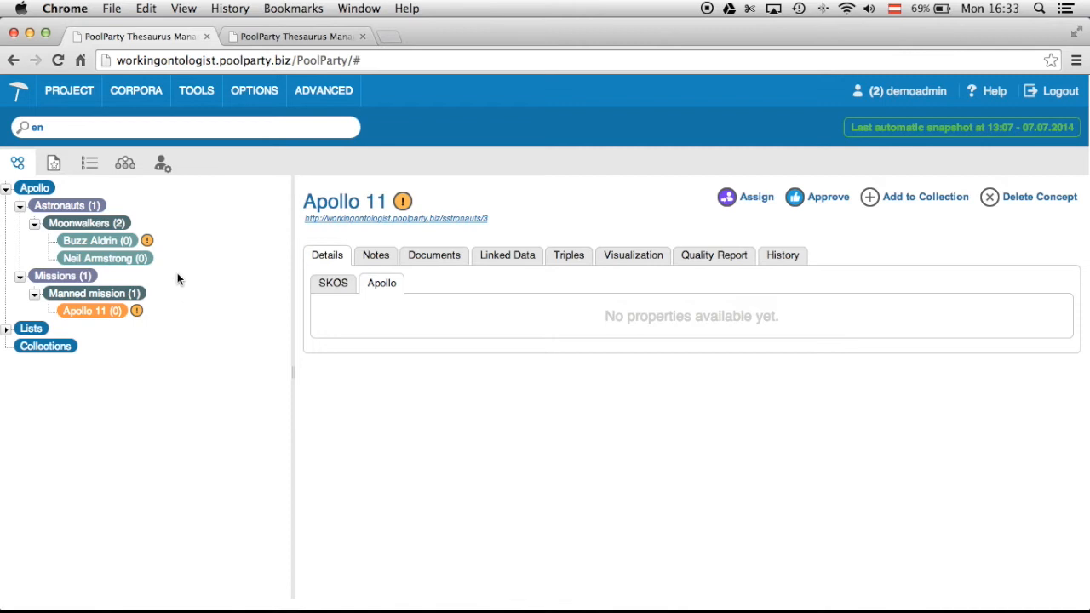
# Apply the Astronaut class from the Apollo custom scheme to the Astronauts concept scheme and check it on Neil Armstrong.
pyautogui.rightClick(59, 213)
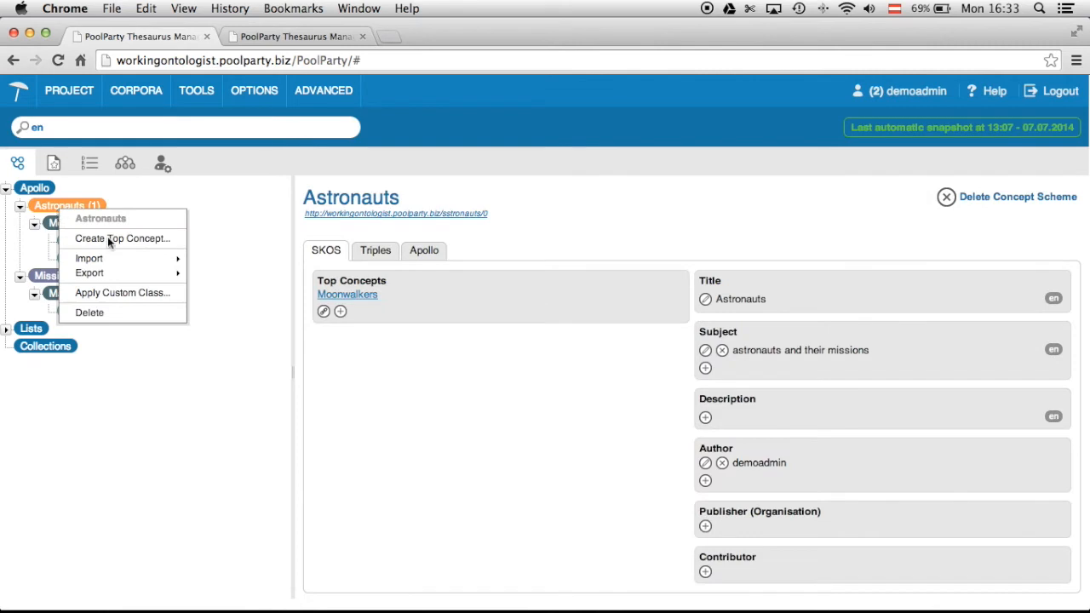
pyautogui.click(140, 293)
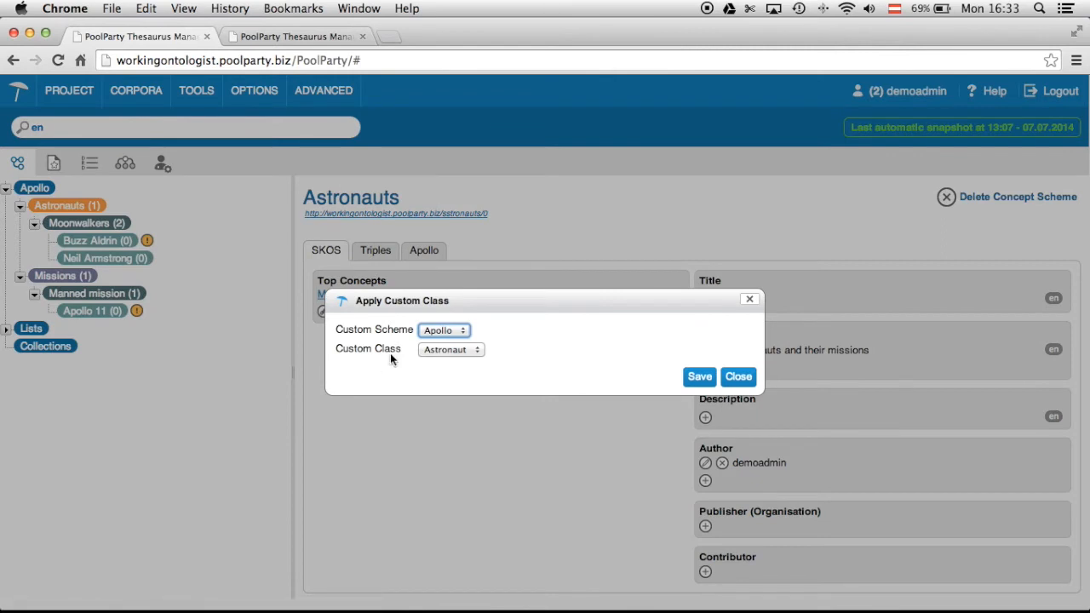
pyautogui.click(441, 338)
pyautogui.click(441, 338)
pyautogui.click(440, 350)
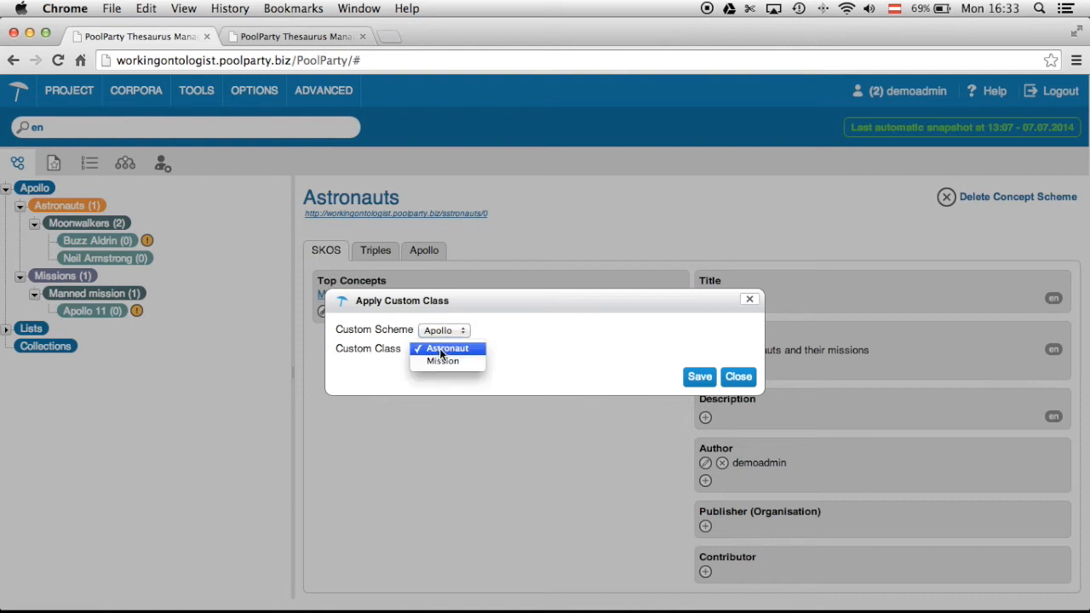
pyautogui.click(440, 348)
pyautogui.click(697, 379)
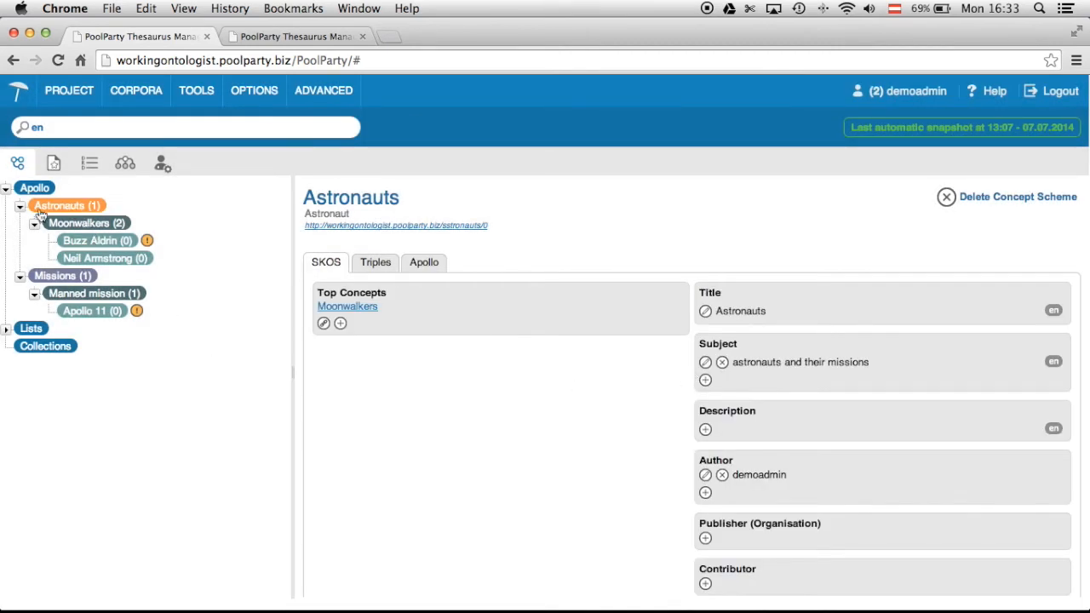
pyautogui.click(93, 262)
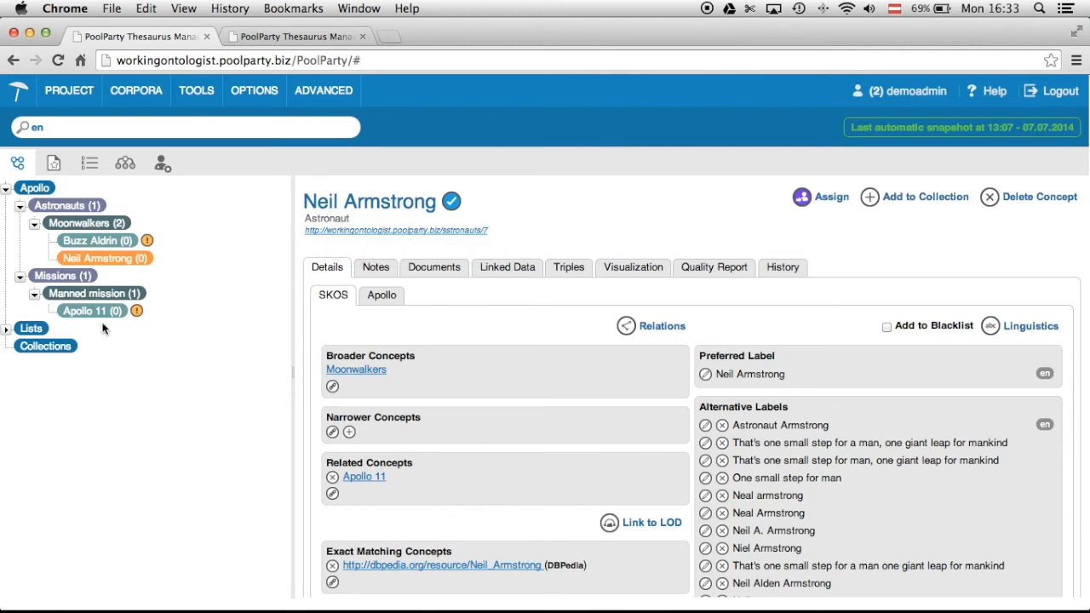
# Apply the Mission class from the Apollo custom scheme to the Missions concept scheme.
pyautogui.rightClick(68, 279)
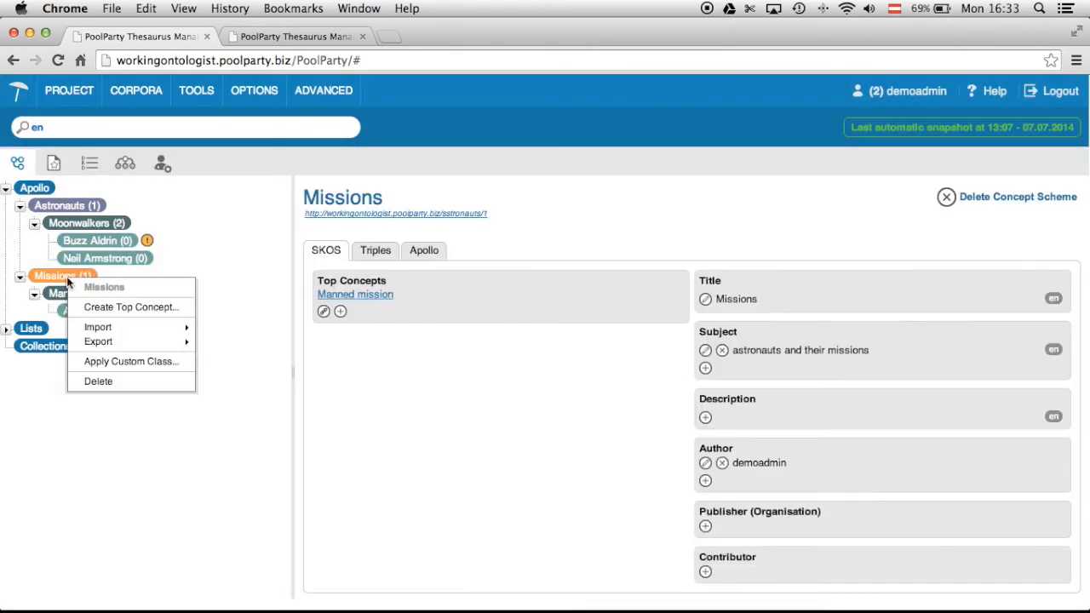
pyautogui.click(155, 362)
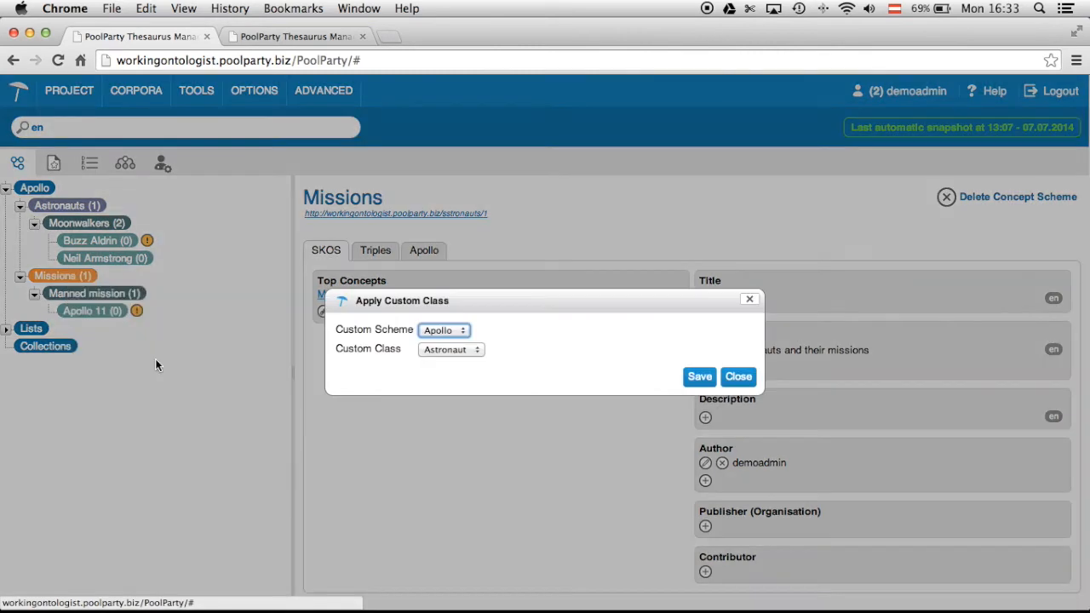
pyautogui.click(449, 350)
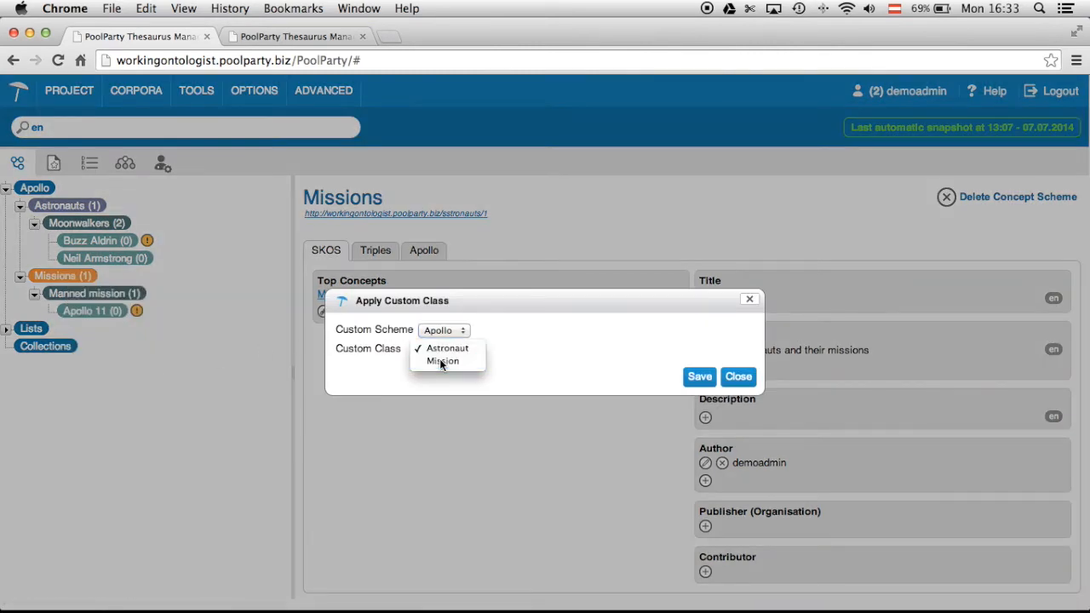
pyautogui.click(440, 360)
pyautogui.click(699, 376)
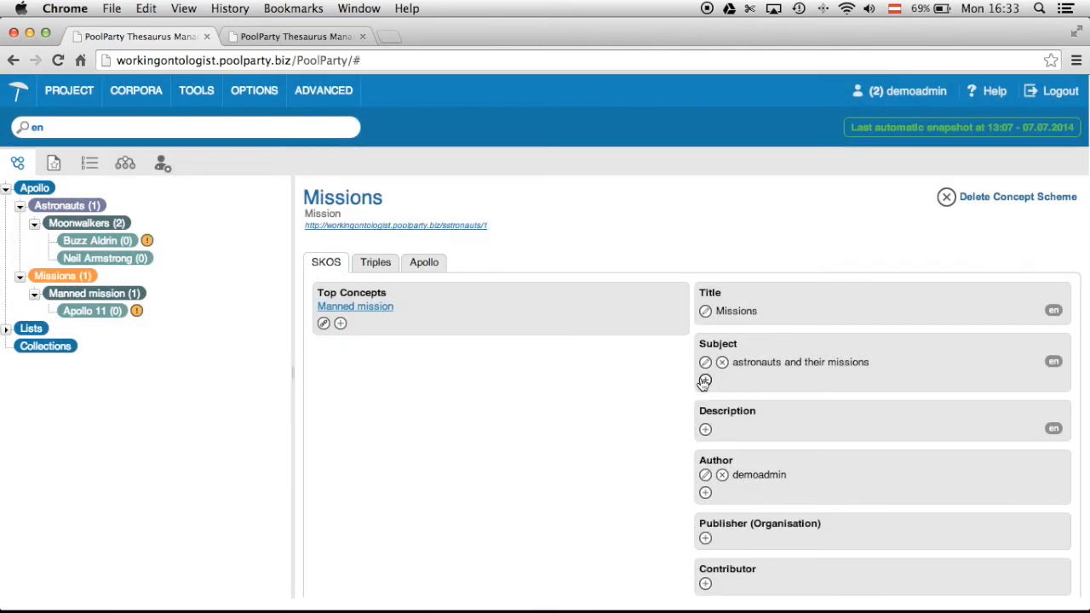
# Link Neil Armstrong to Apollo 11 through the custom "is member of" relation.
pyautogui.click(130, 264)
pyautogui.click(381, 300)
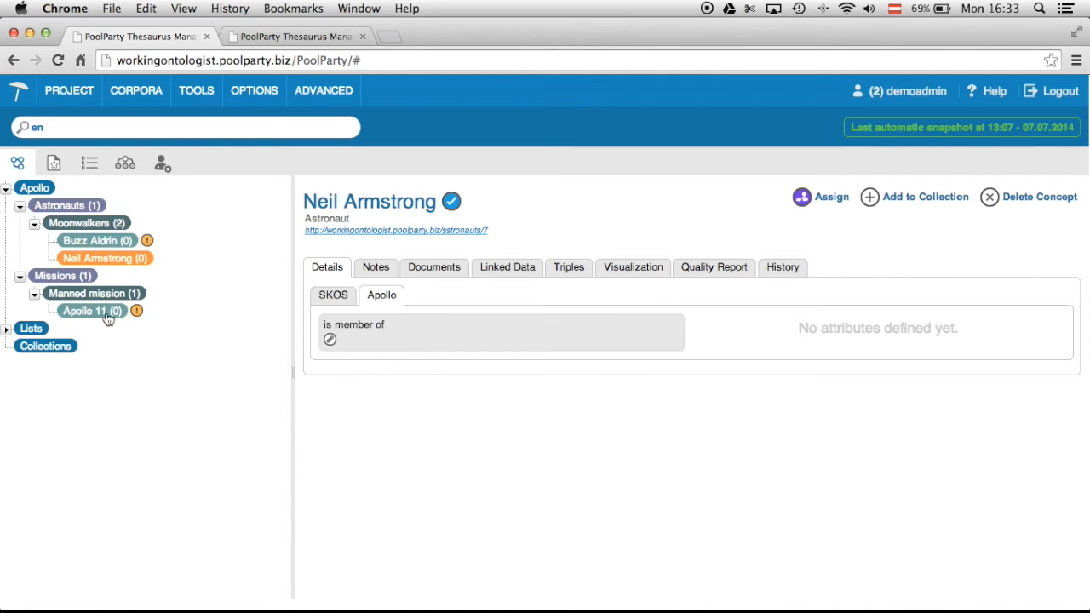
pyautogui.moveTo(107, 316); pyautogui.dragTo(398, 336)
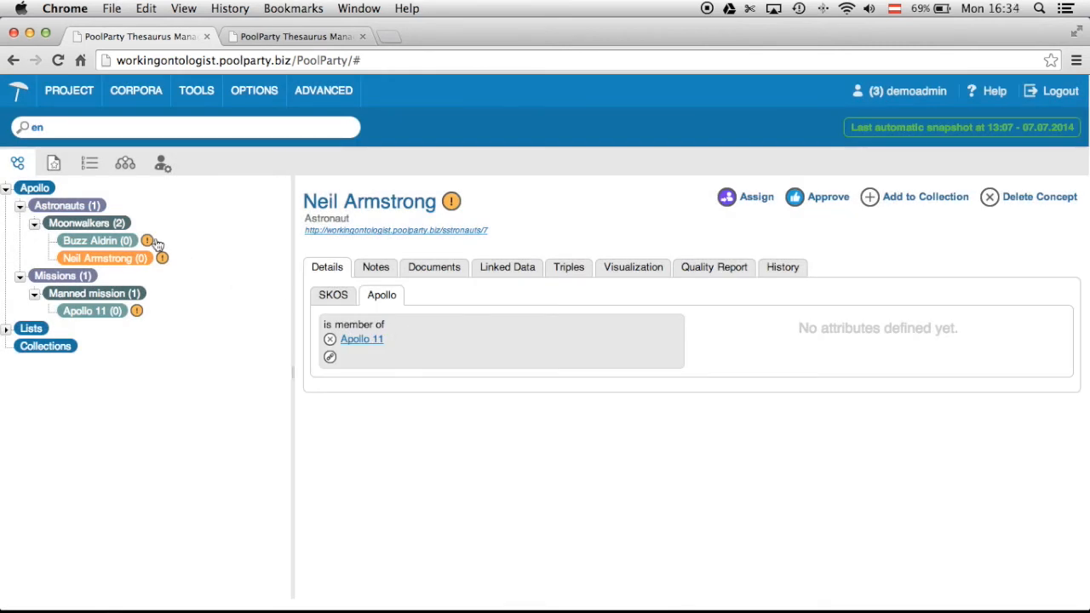
# Create a new concept scheme titled "Landing sites" in the Apollo project.
pyautogui.doubleClick(36, 189)
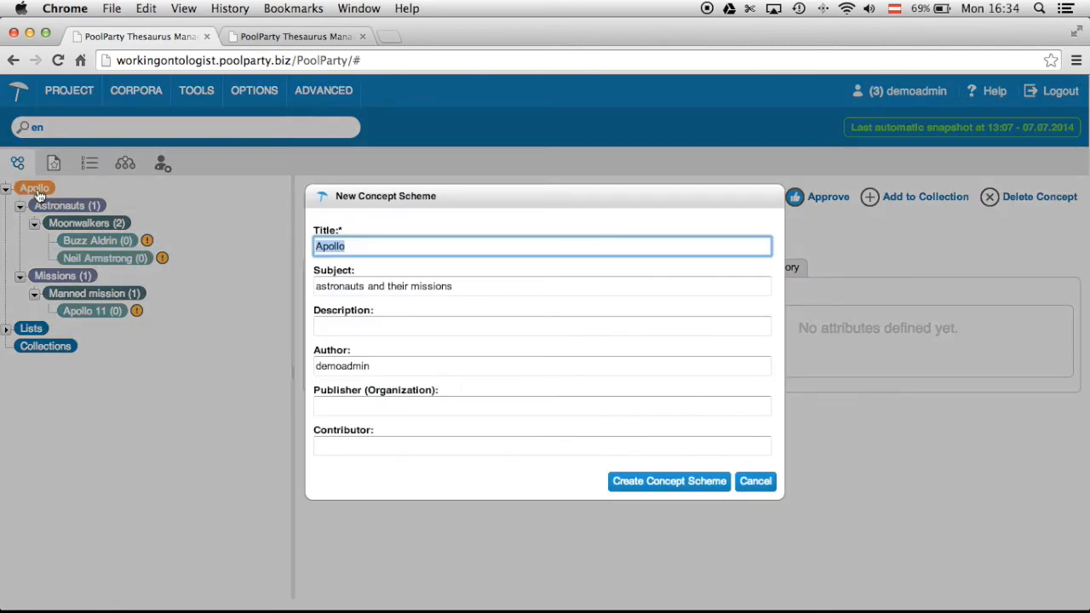
pyautogui.write('Landing s')
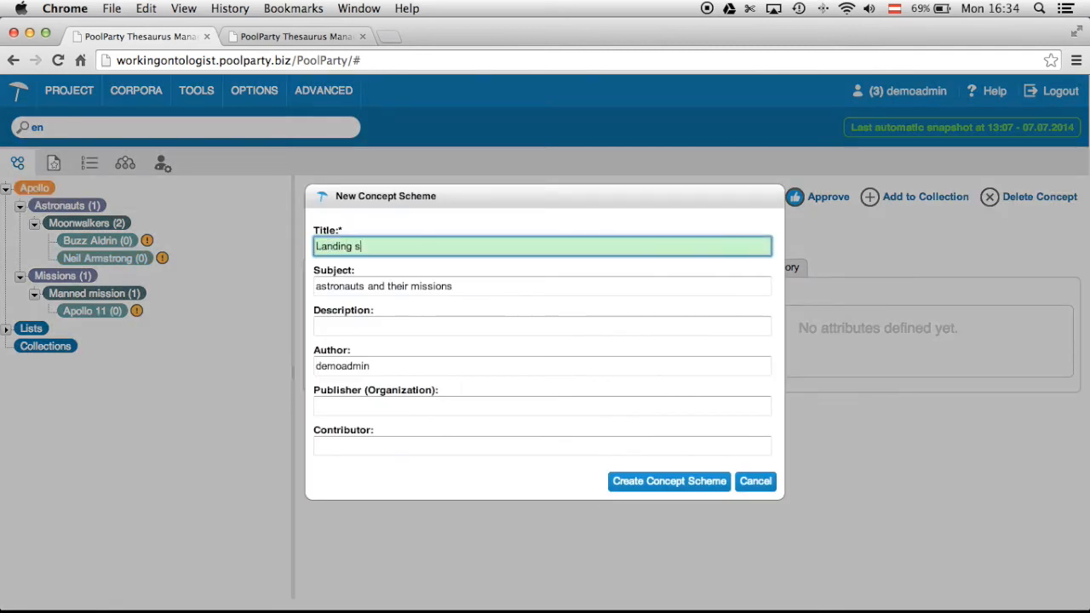
pyautogui.write('ites')
pyautogui.press('Return')
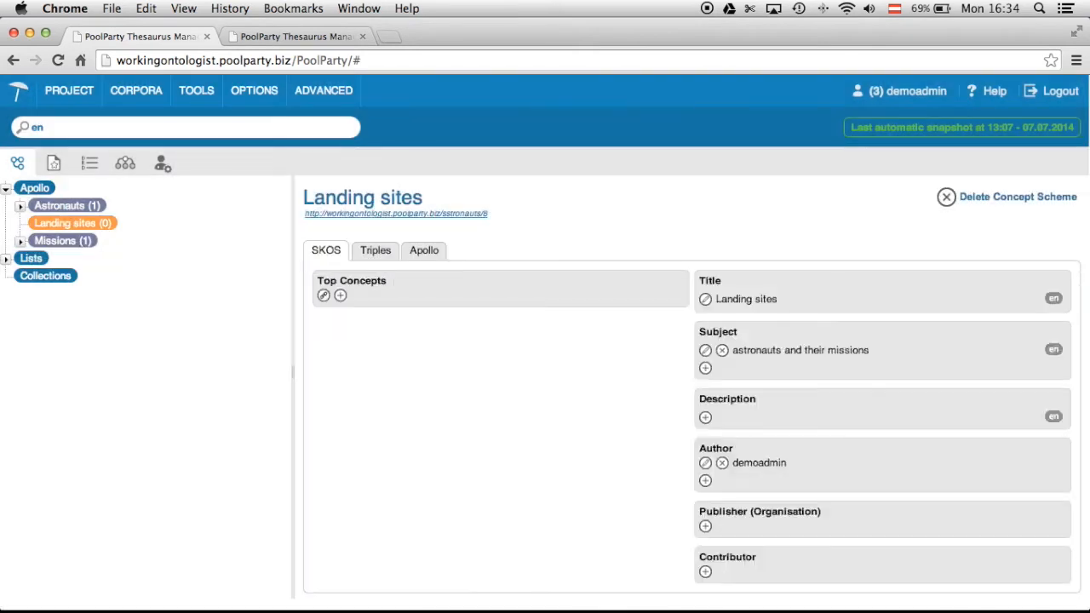
# Create a top concept with the preferred label "landing site abc" in the Landing sites scheme.
pyautogui.doubleClick(70, 228)
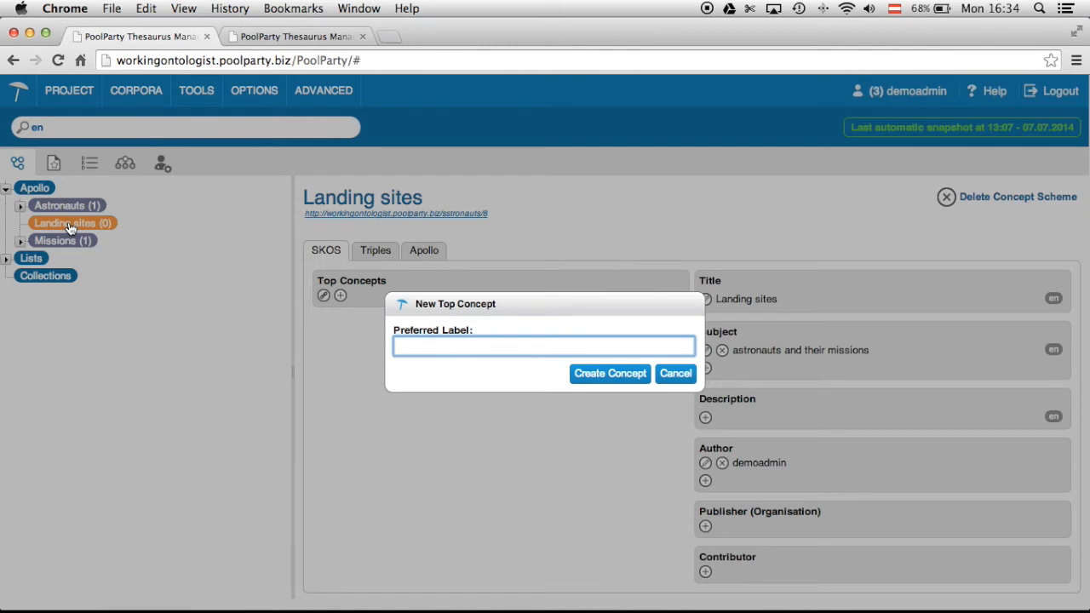
pyautogui.write('landing sit')
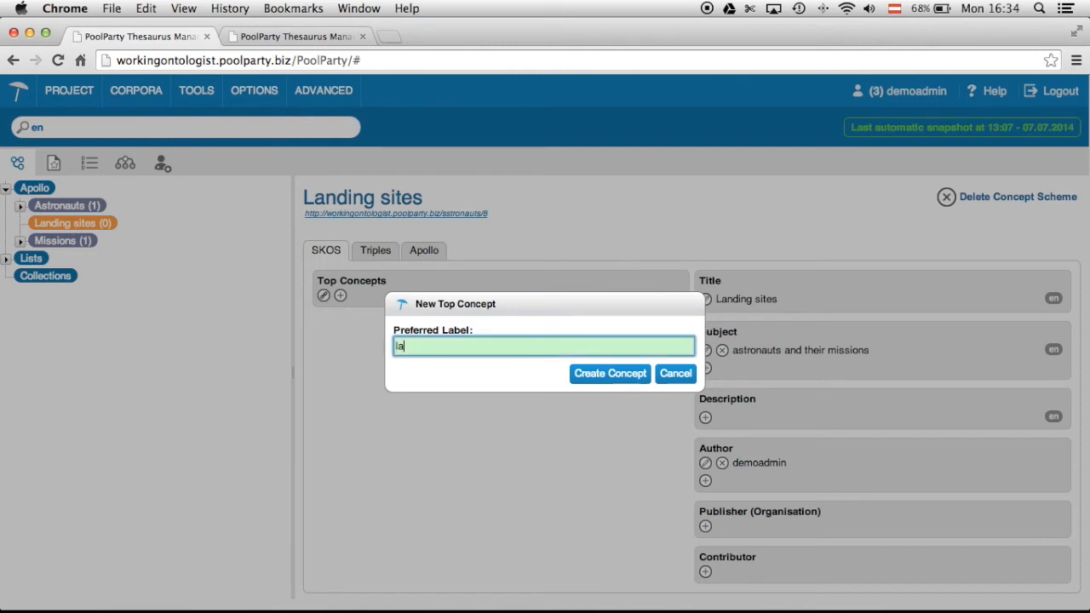
pyautogui.write('e abc')
pyautogui.click(586, 374)
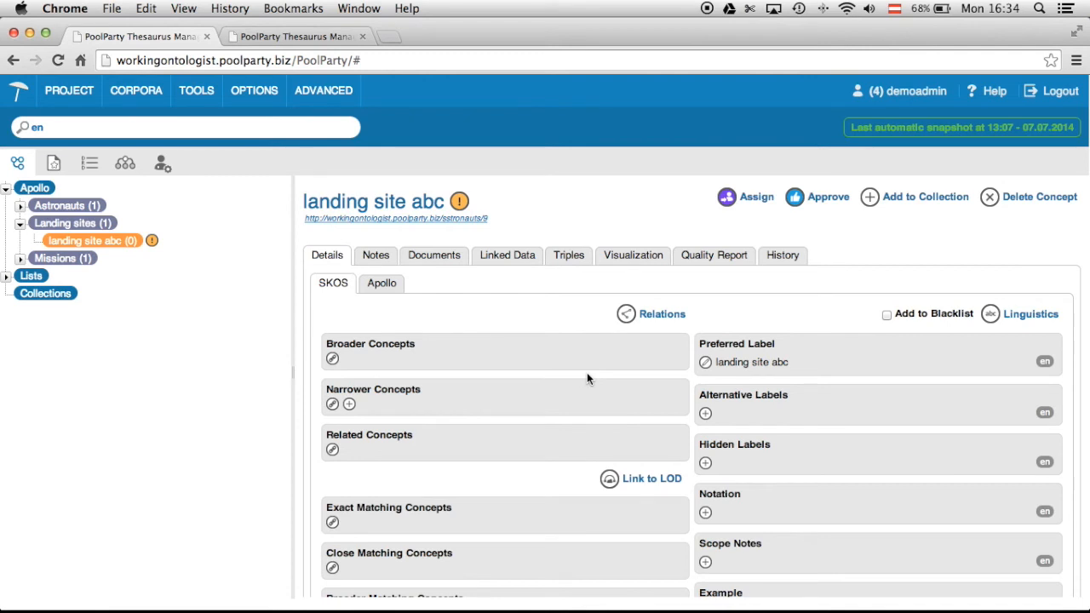
# Try to link the landing site abc concept to Apollo 11 through the "has member" relation.
pyautogui.click(21, 261)
pyautogui.click(35, 276)
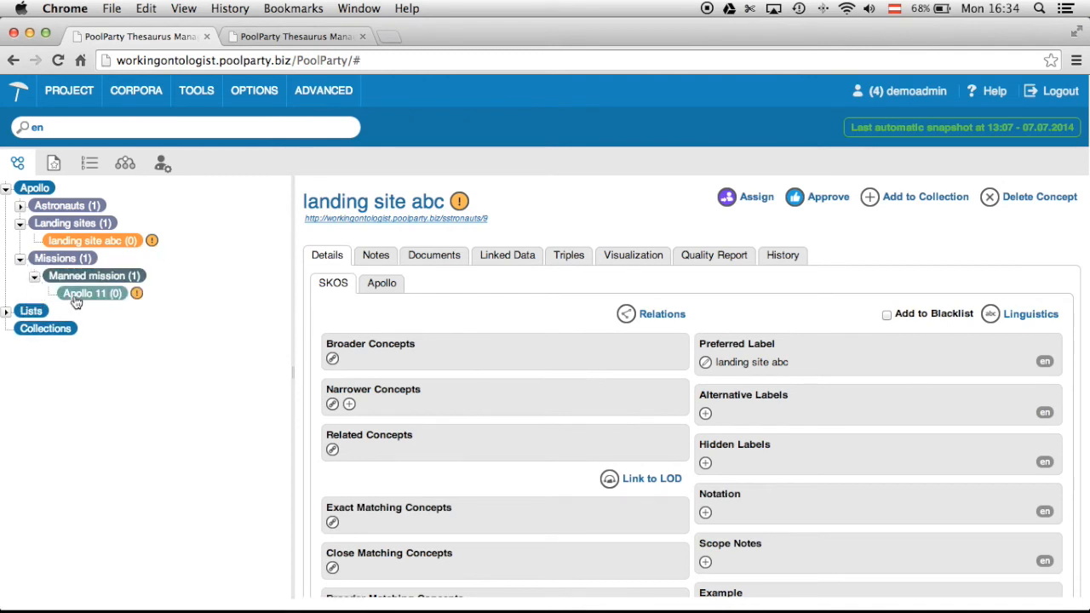
pyautogui.click(77, 298)
pyautogui.click(380, 298)
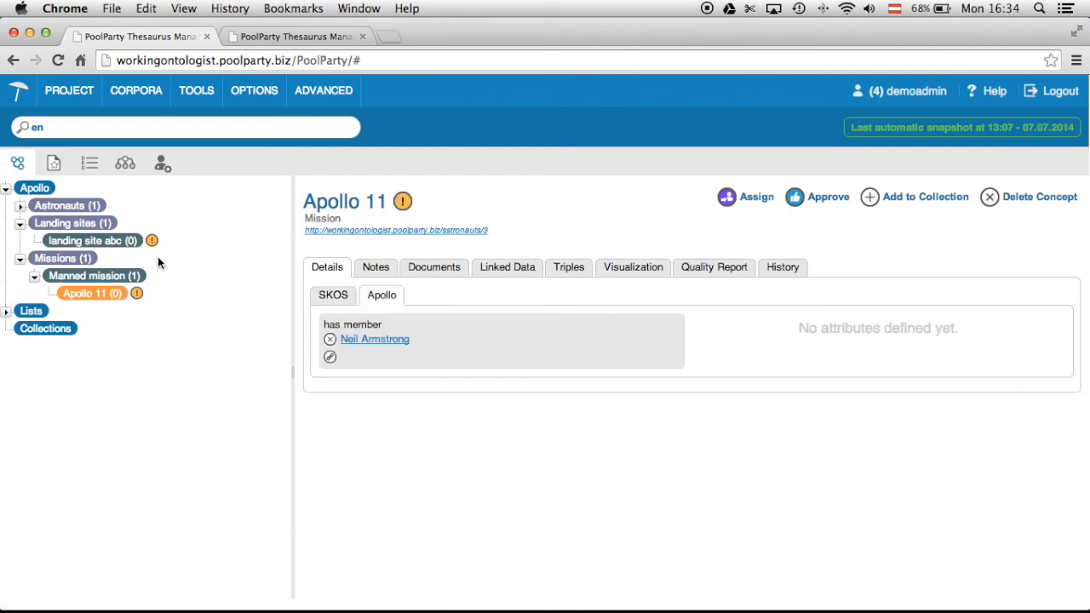
pyautogui.moveTo(127, 245); pyautogui.dragTo(425, 342)
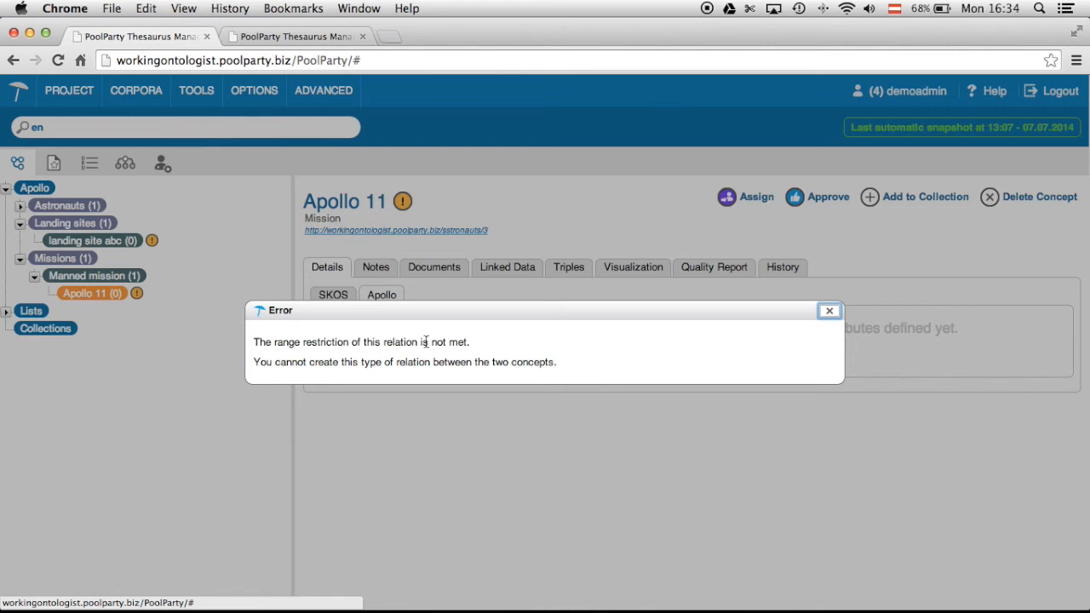
pyautogui.click(829, 312)
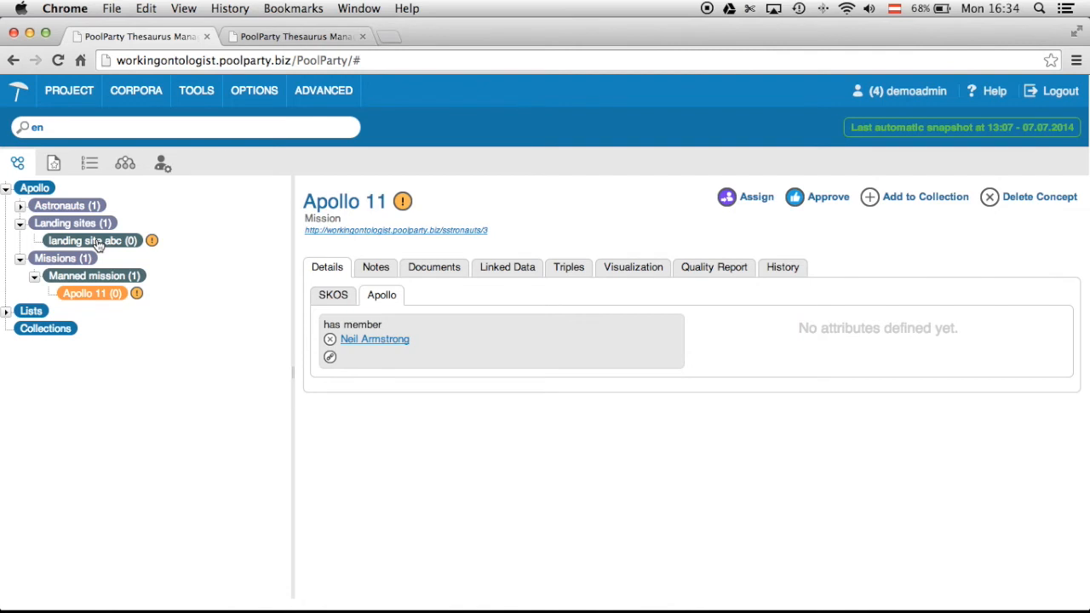
# Open the custom Apollo scheme in the project's scheme management.
pyautogui.click(55, 164)
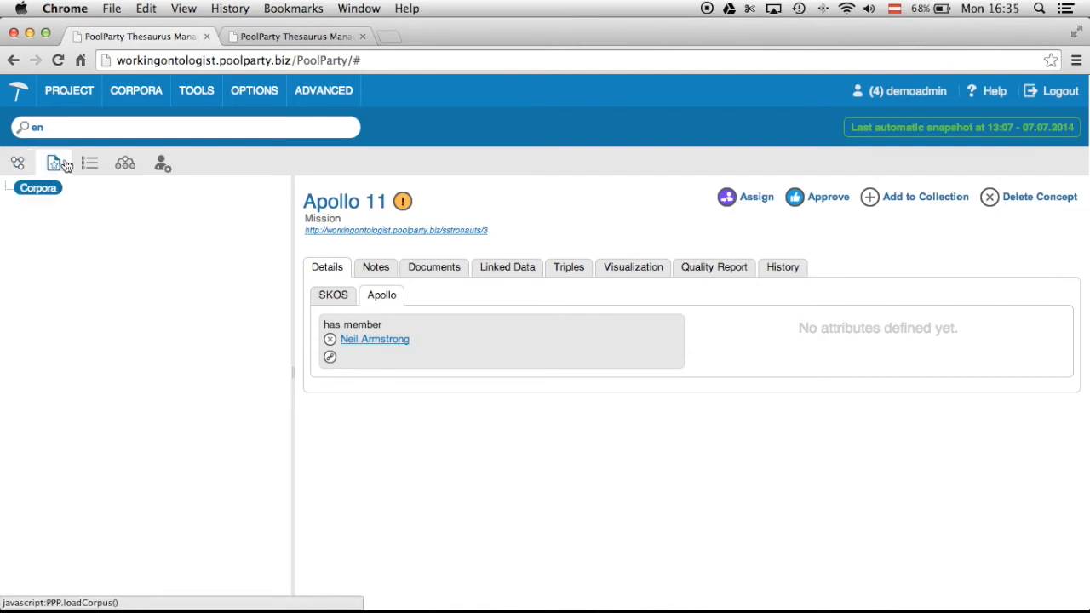
pyautogui.click(122, 170)
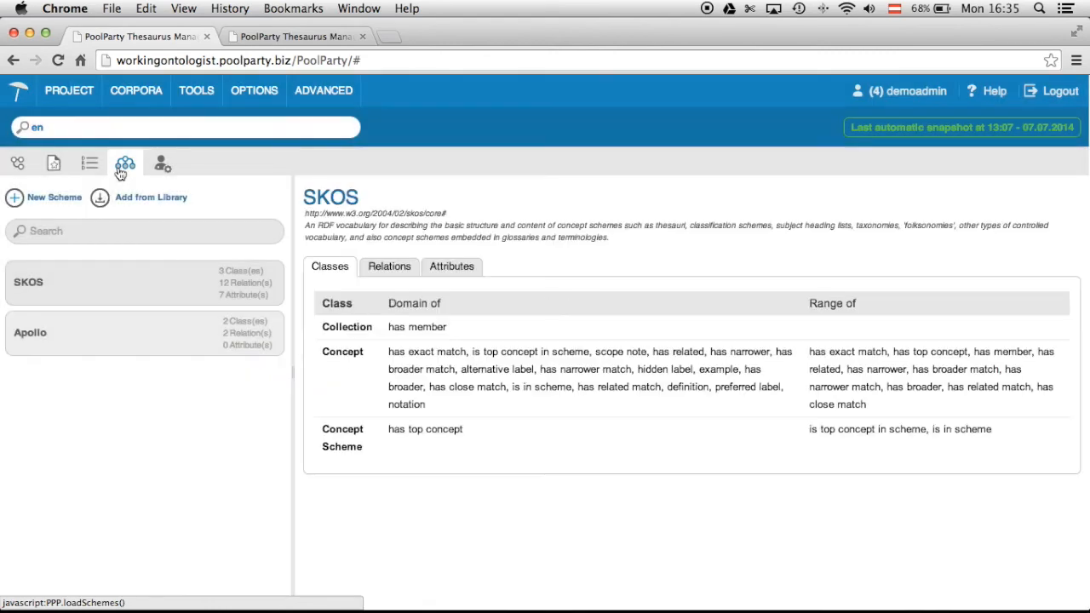
pyautogui.click(48, 337)
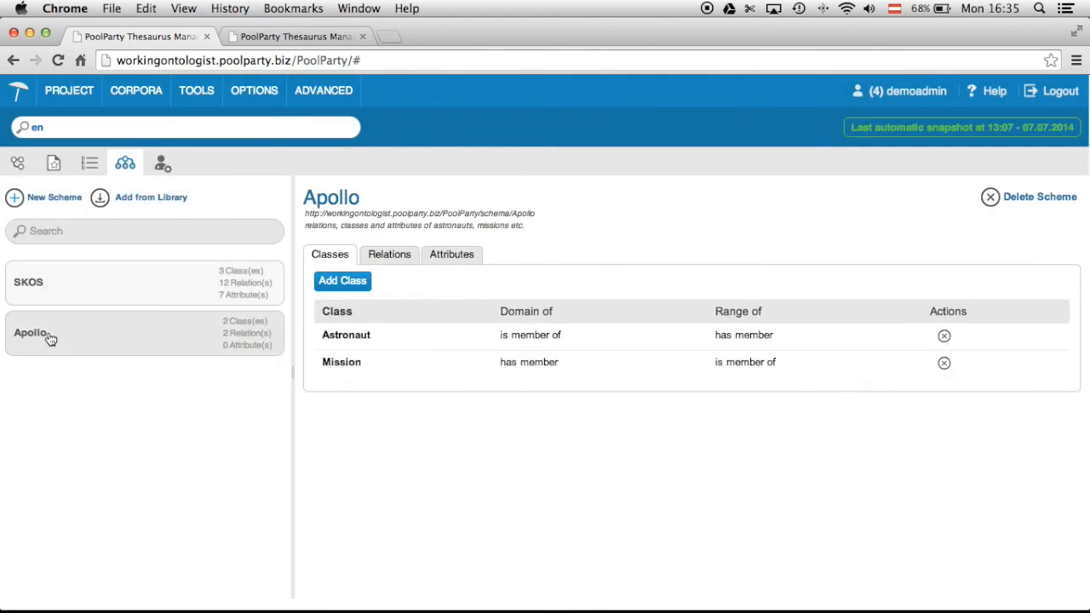
pyautogui.click(402, 256)
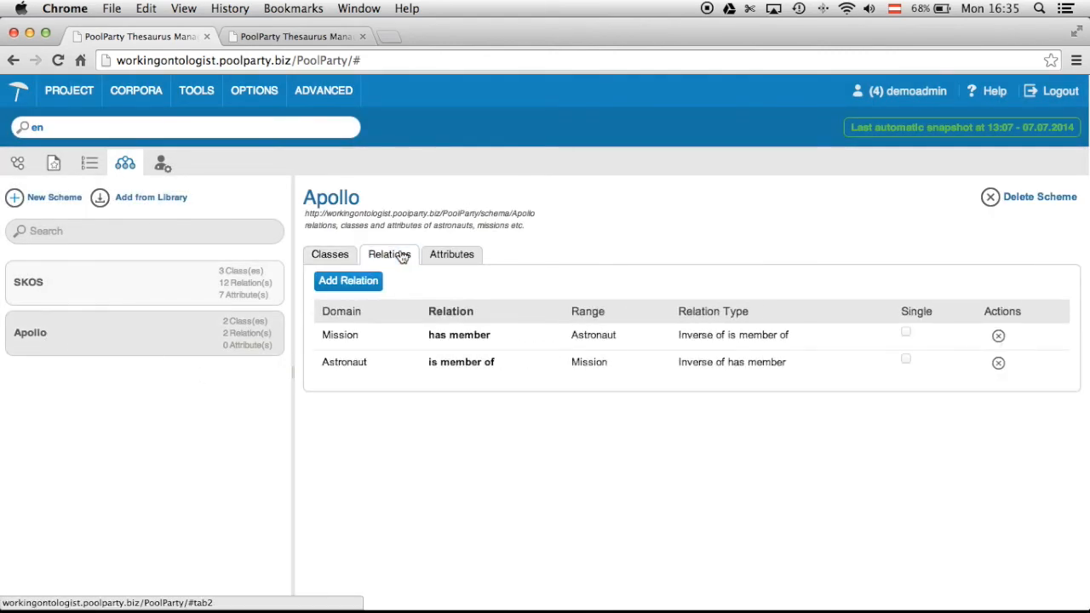
pyautogui.click(345, 283)
pyautogui.click(519, 298)
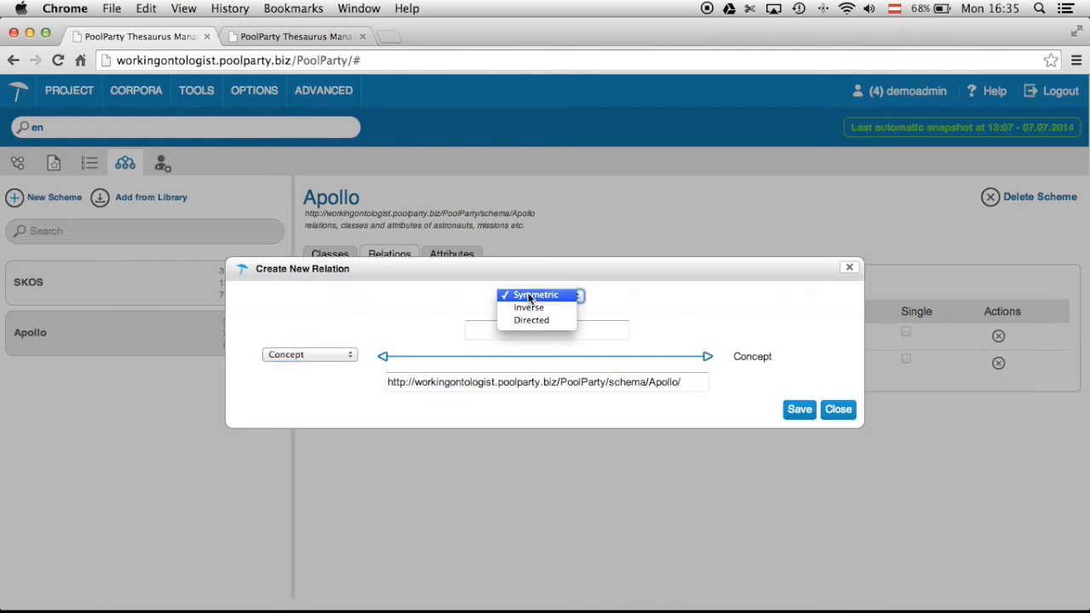
pyautogui.click(530, 318)
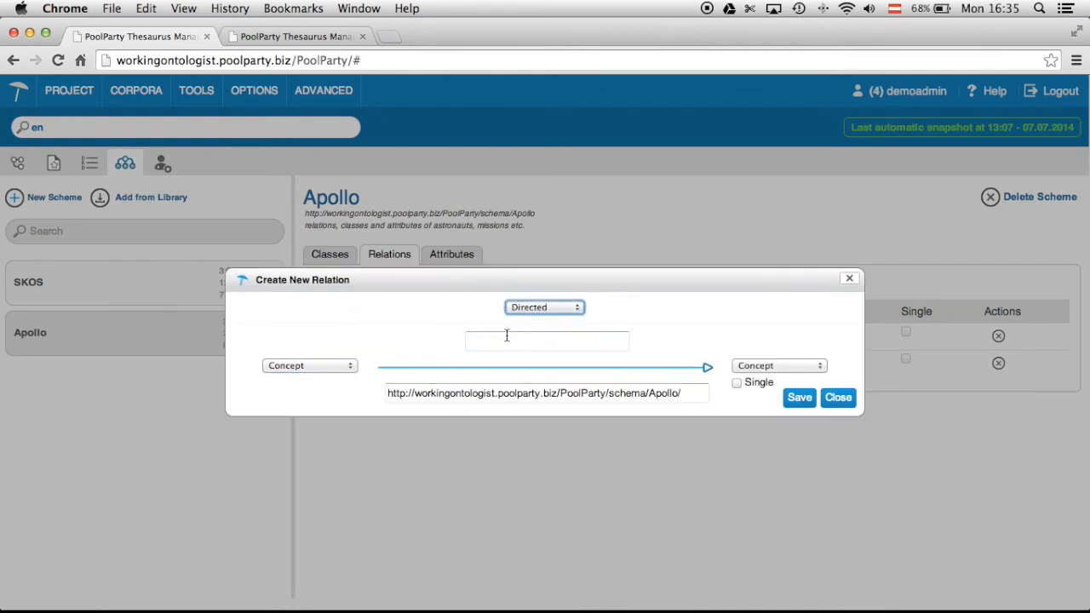
pyautogui.click(507, 339)
pyautogui.write('is la')
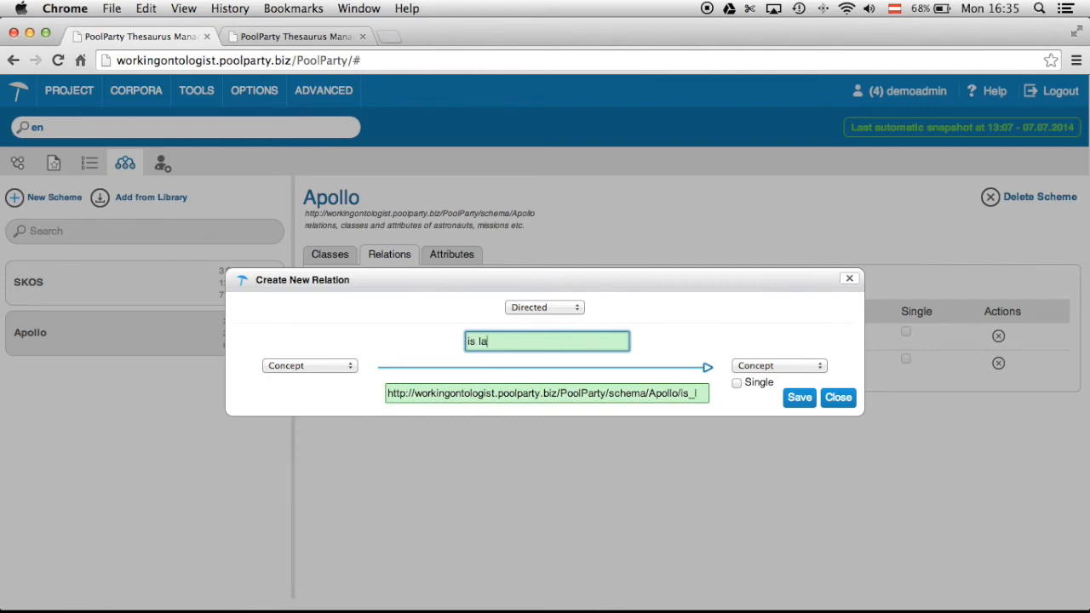
pyautogui.write('nding site of')
pyautogui.click(328, 368)
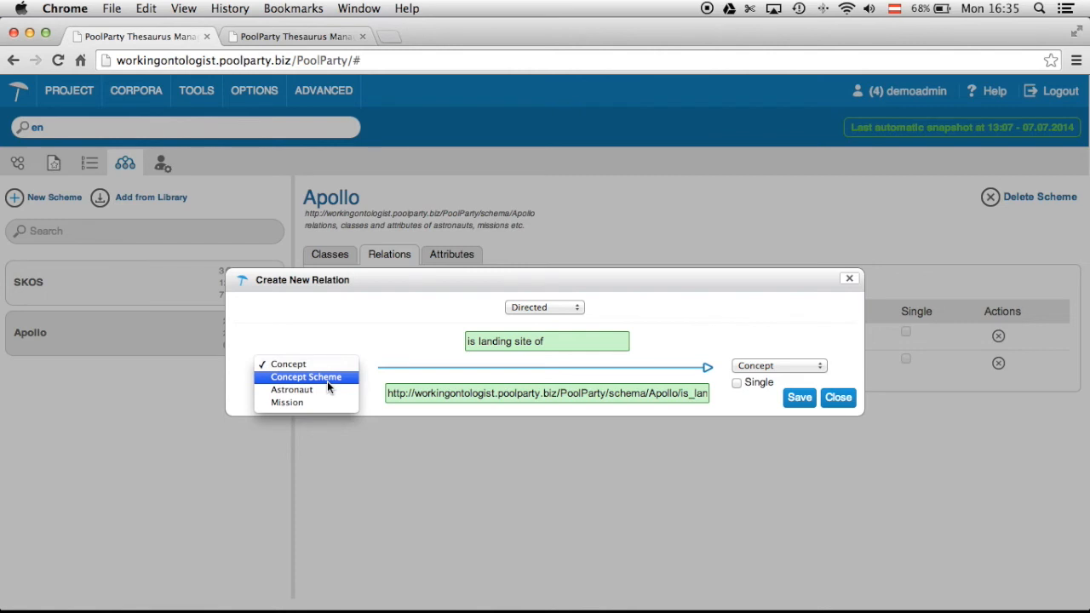
pyautogui.click(384, 331)
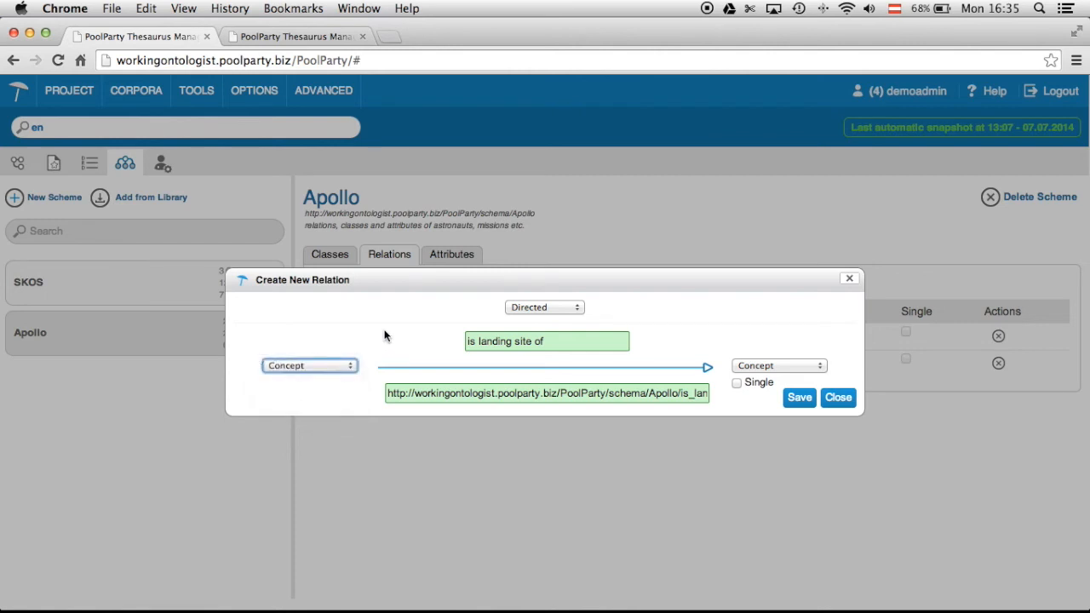
pyautogui.click(832, 403)
pyautogui.click(333, 260)
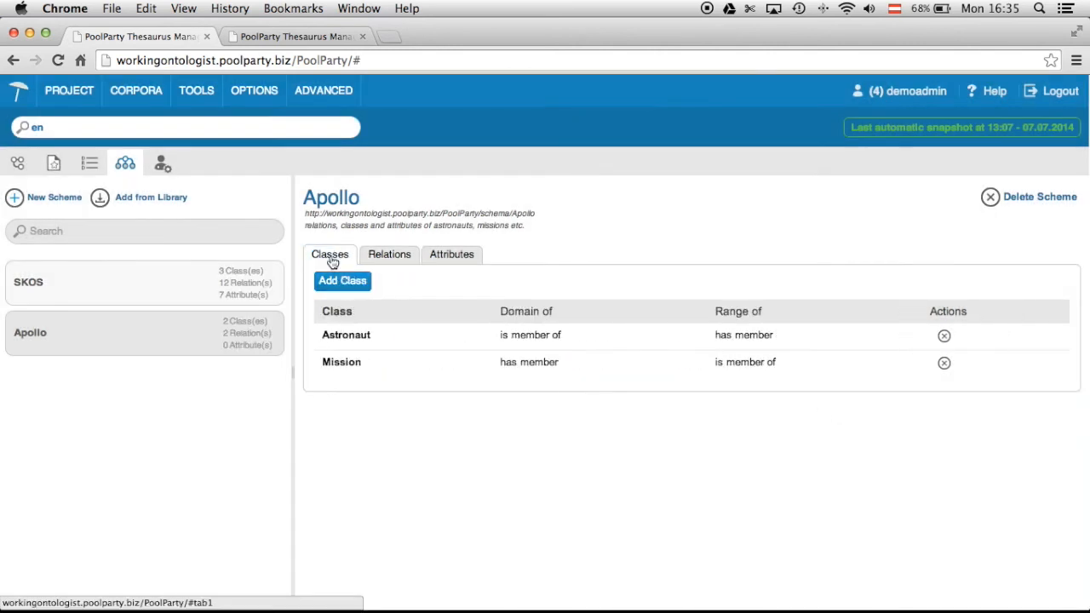
pyautogui.click(335, 284)
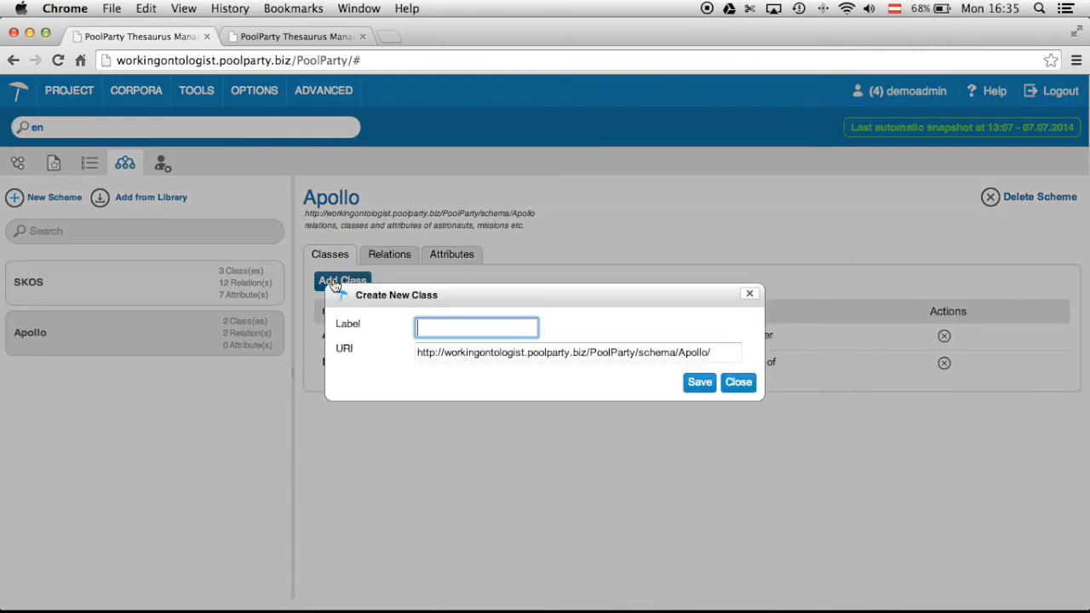
pyautogui.write('Site')
pyautogui.doubleClick(492, 354)
pyautogui.write('apollo')
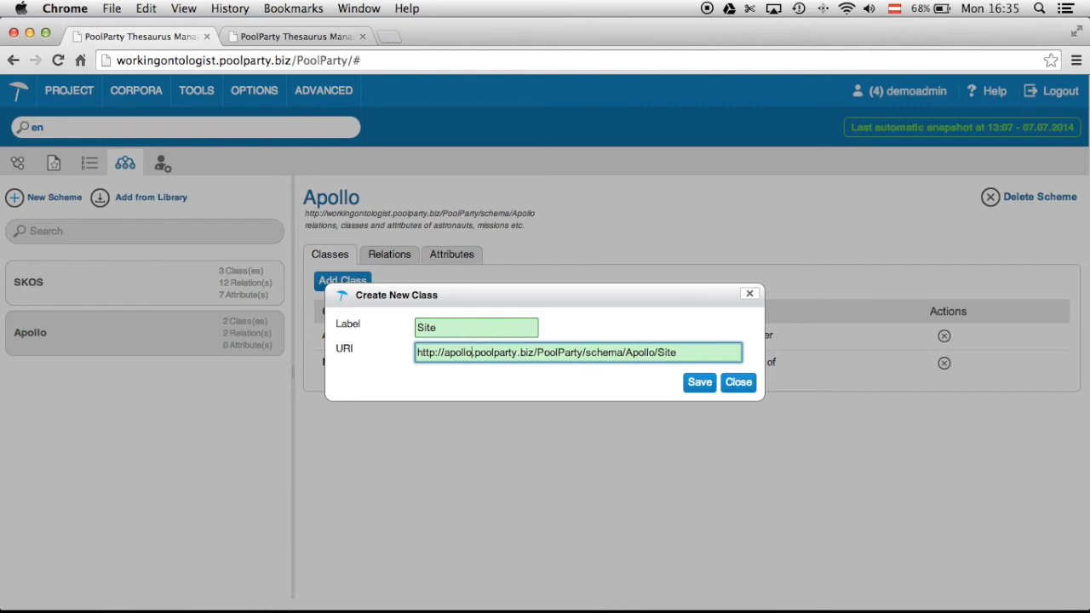
pyautogui.click(698, 385)
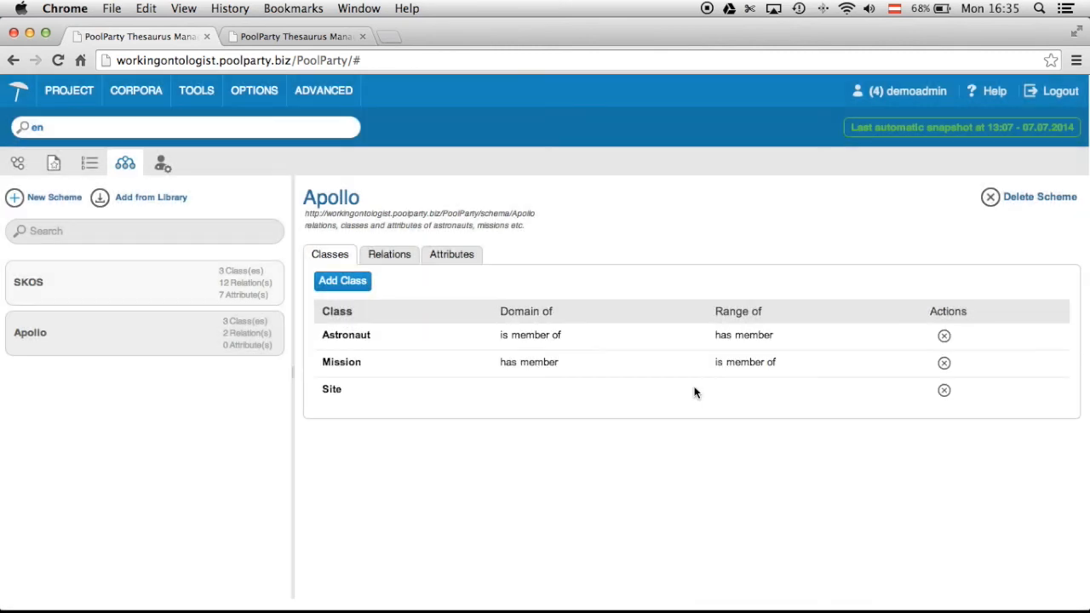
# Define a new directed relation "landing site of" in the Apollo scheme, with domain Site and range Mission.
pyautogui.click(399, 260)
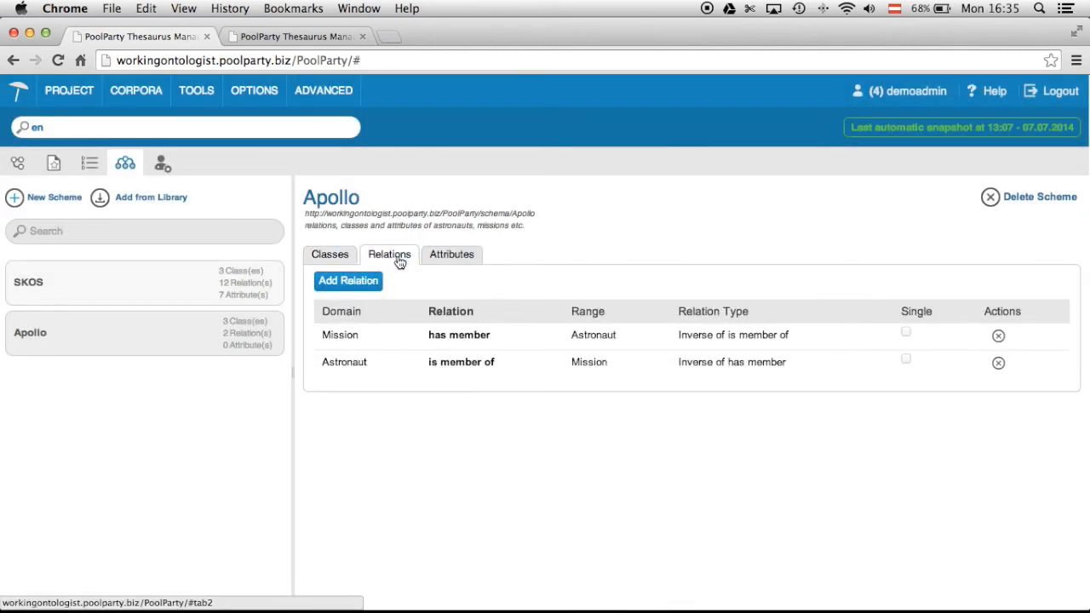
pyautogui.click(360, 283)
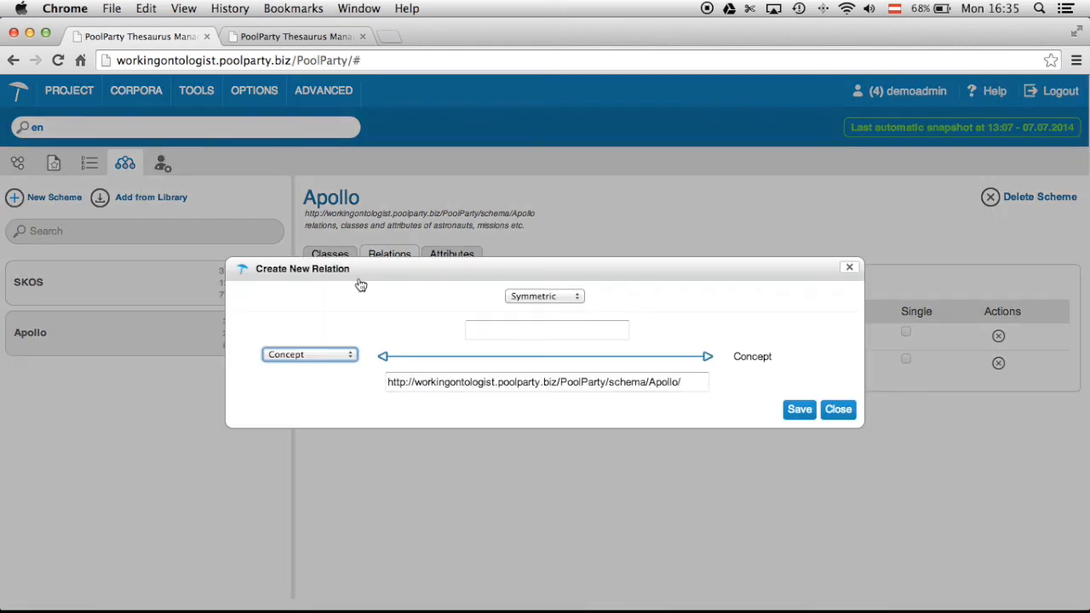
pyautogui.click(534, 298)
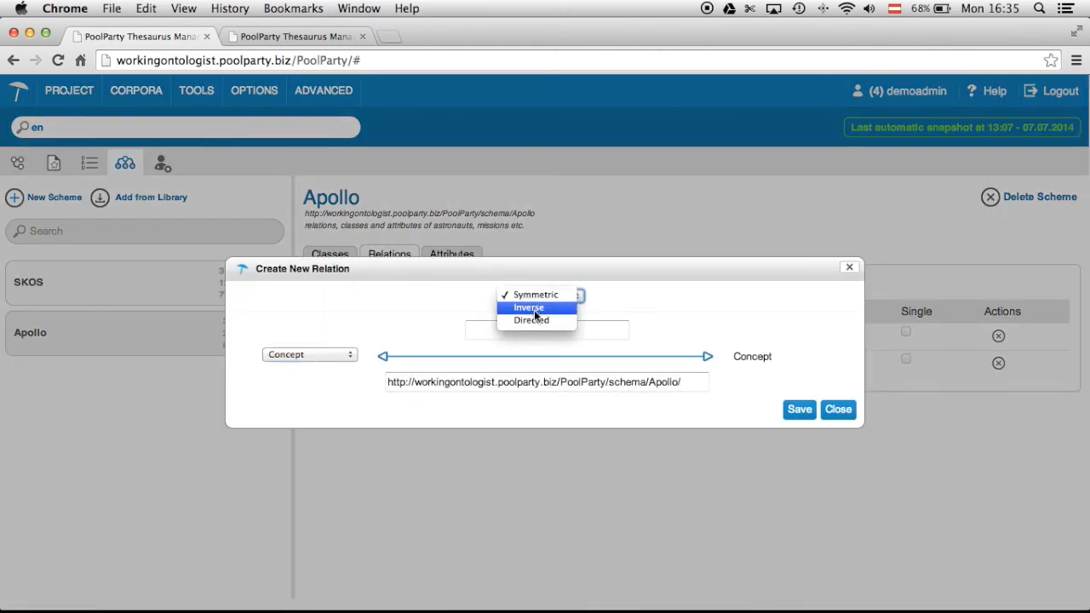
pyautogui.click(534, 319)
pyautogui.click(487, 340)
pyautogui.write('l')
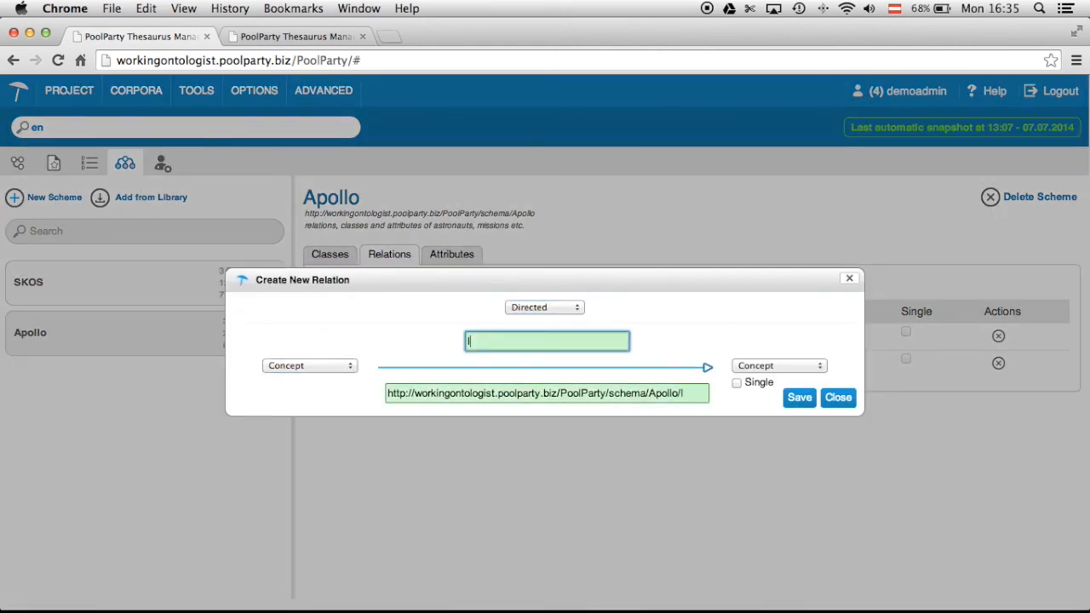
pyautogui.write('anding site of')
pyautogui.click(333, 369)
pyautogui.click(325, 415)
pyautogui.click(817, 366)
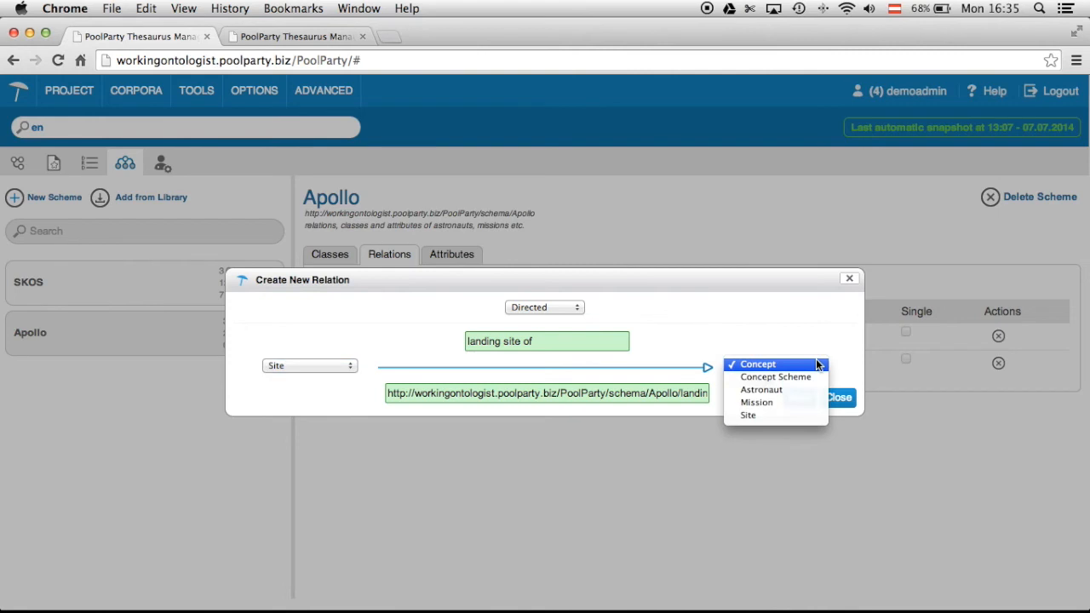
pyautogui.click(804, 400)
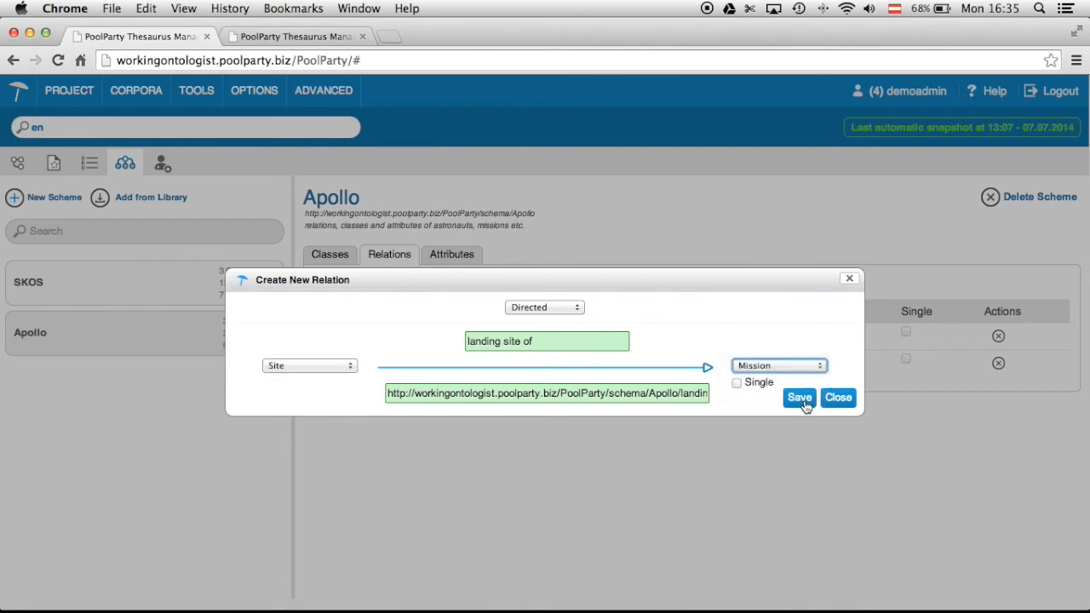
pyautogui.doubleClick(470, 392)
pyautogui.write('apollo')
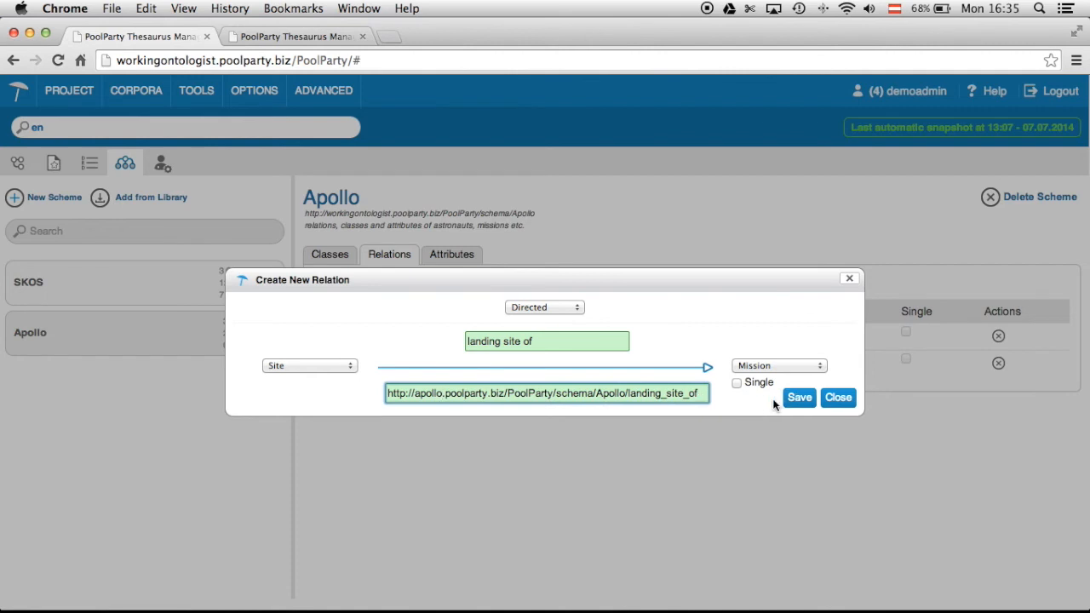
pyautogui.click(738, 384)
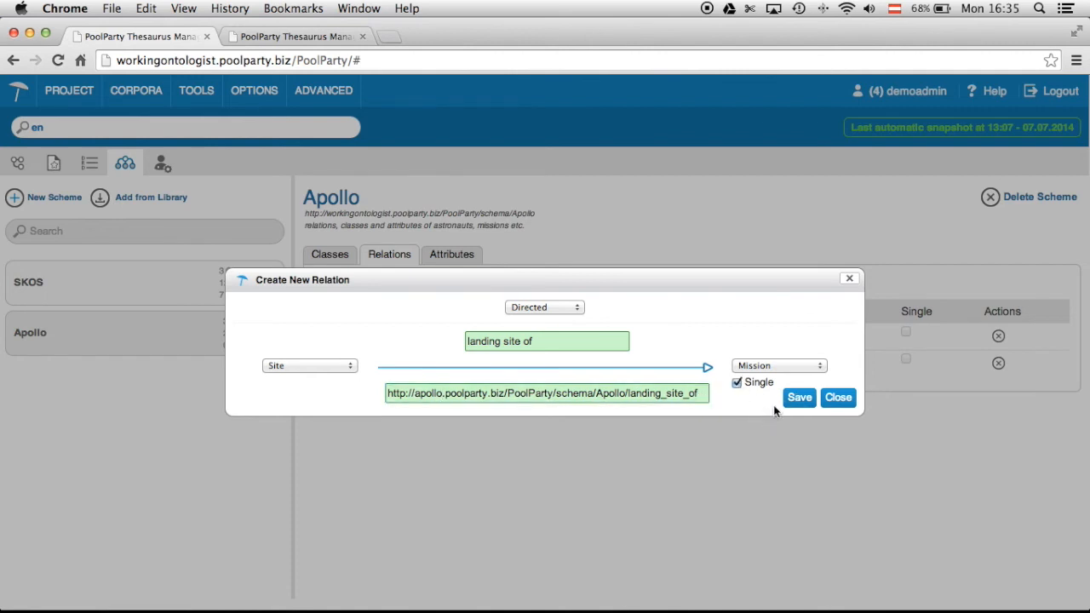
pyautogui.click(798, 399)
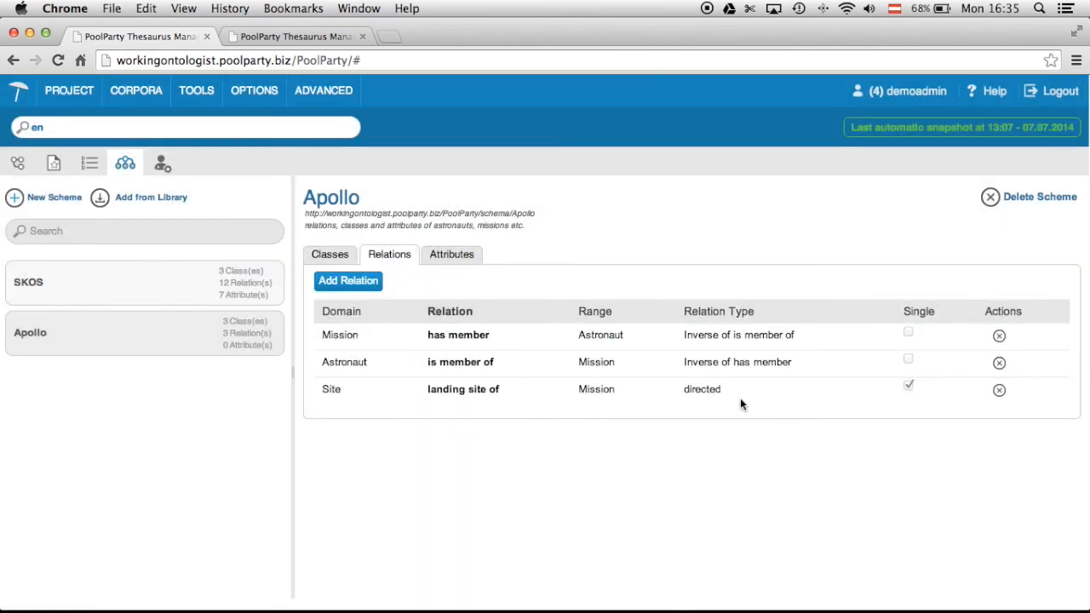
# Apply the custom class Site from the Apollo scheme to the landing site abc concept.
pyautogui.click(20, 168)
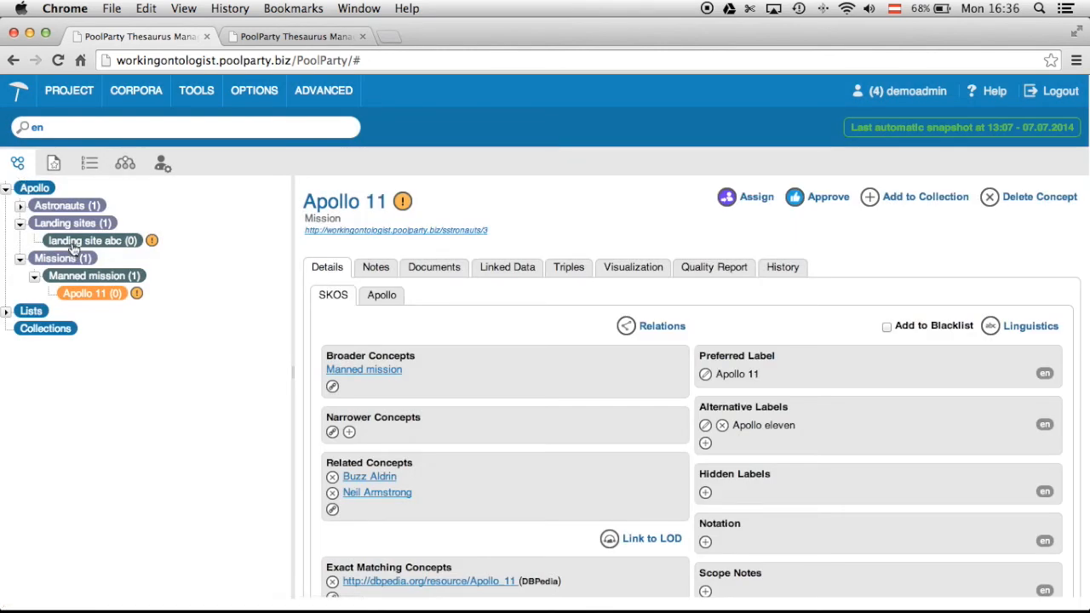
pyautogui.click(73, 242)
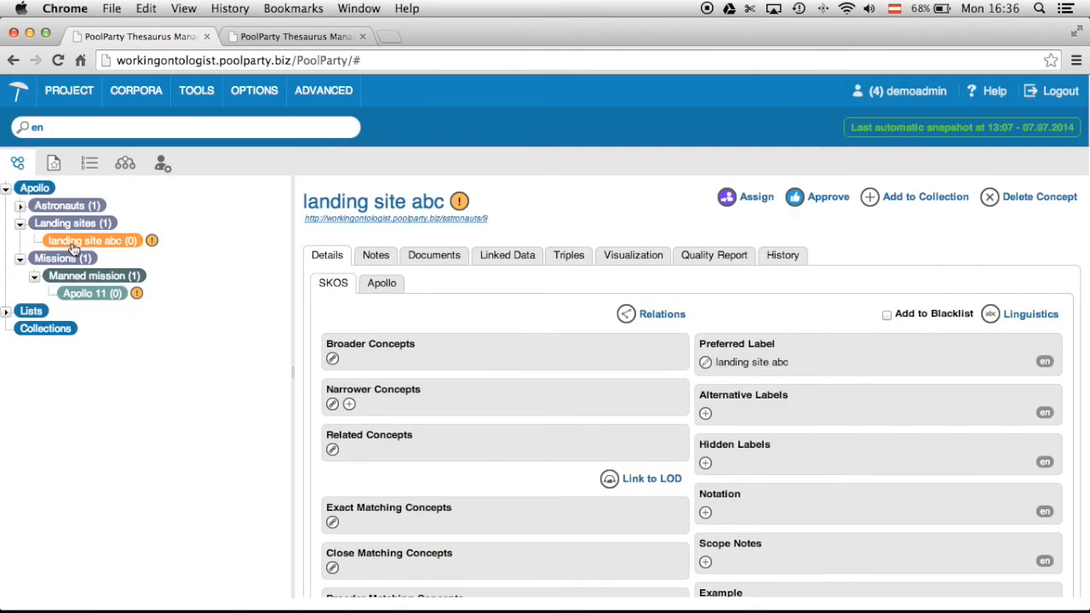
pyautogui.rightClick(74, 247)
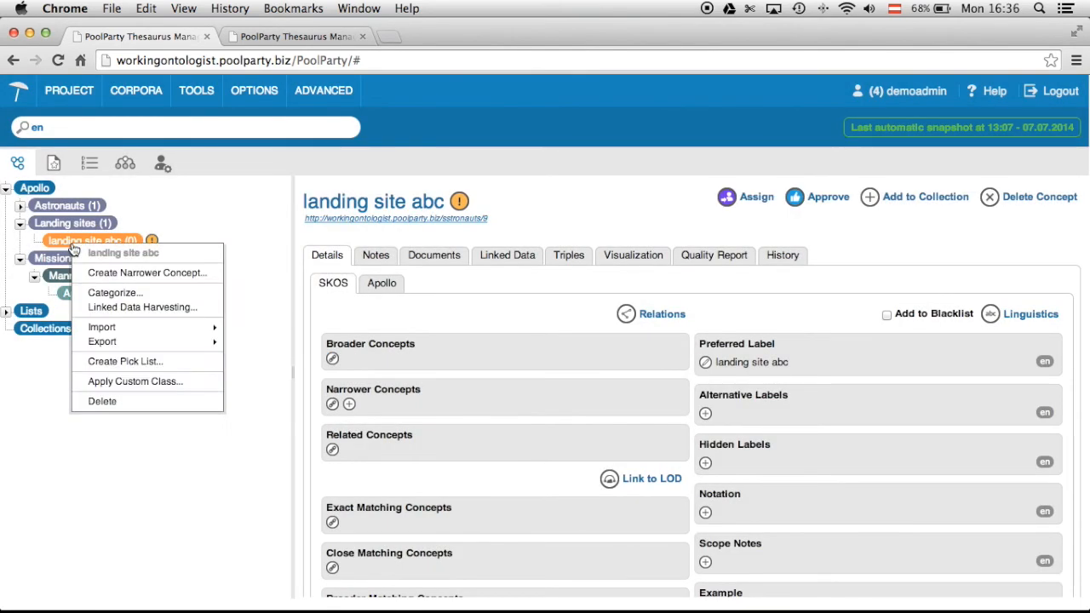
pyautogui.click(151, 381)
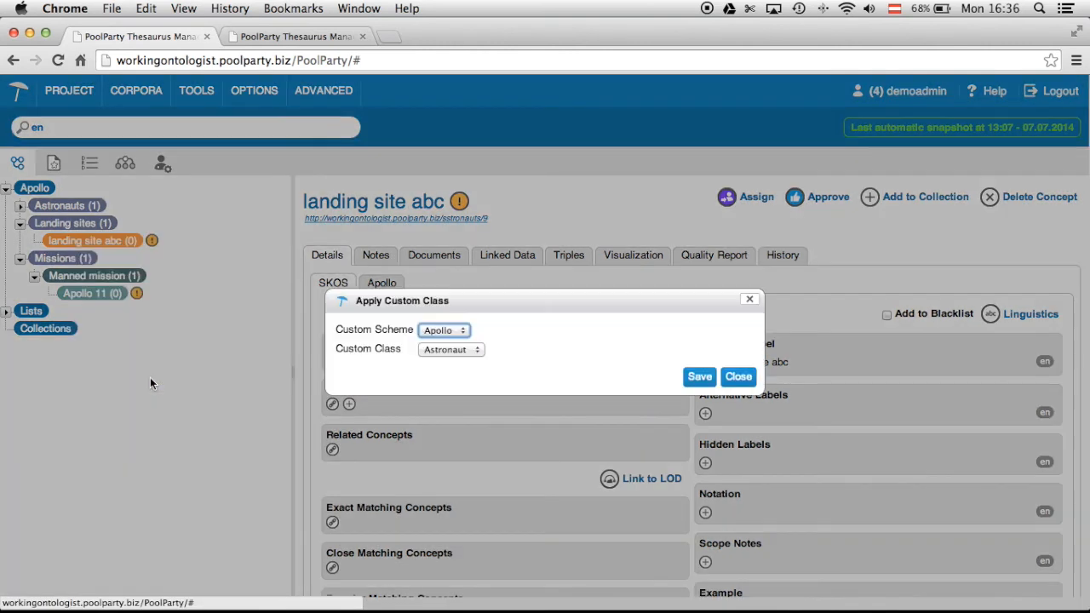
pyautogui.click(438, 350)
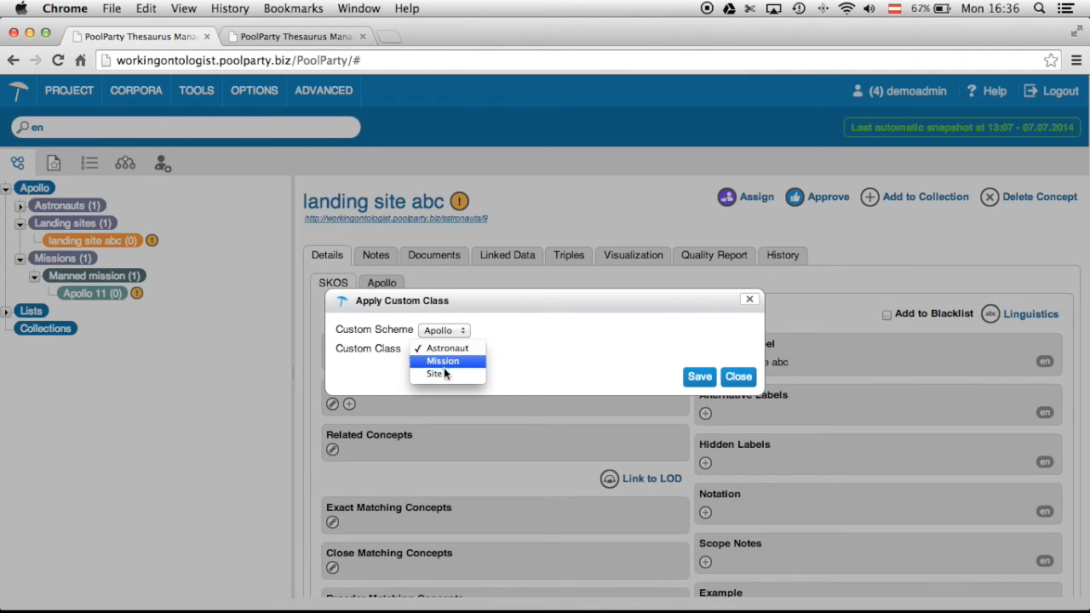
pyautogui.click(445, 373)
pyautogui.click(699, 376)
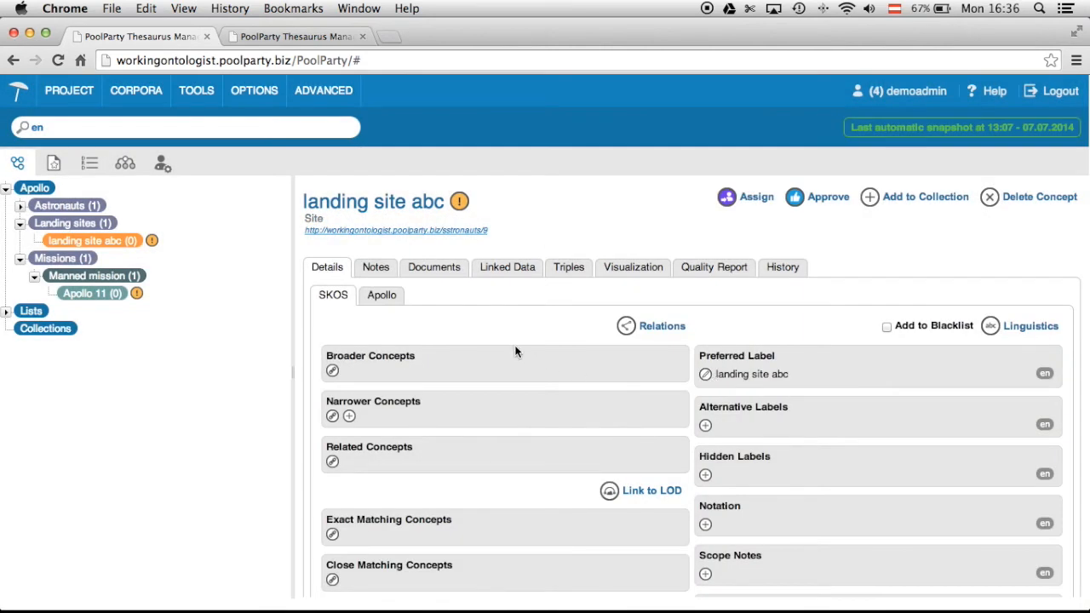
# Link landing site abc to Apollo 11 through the custom "landing site of" relation.
pyautogui.click(382, 296)
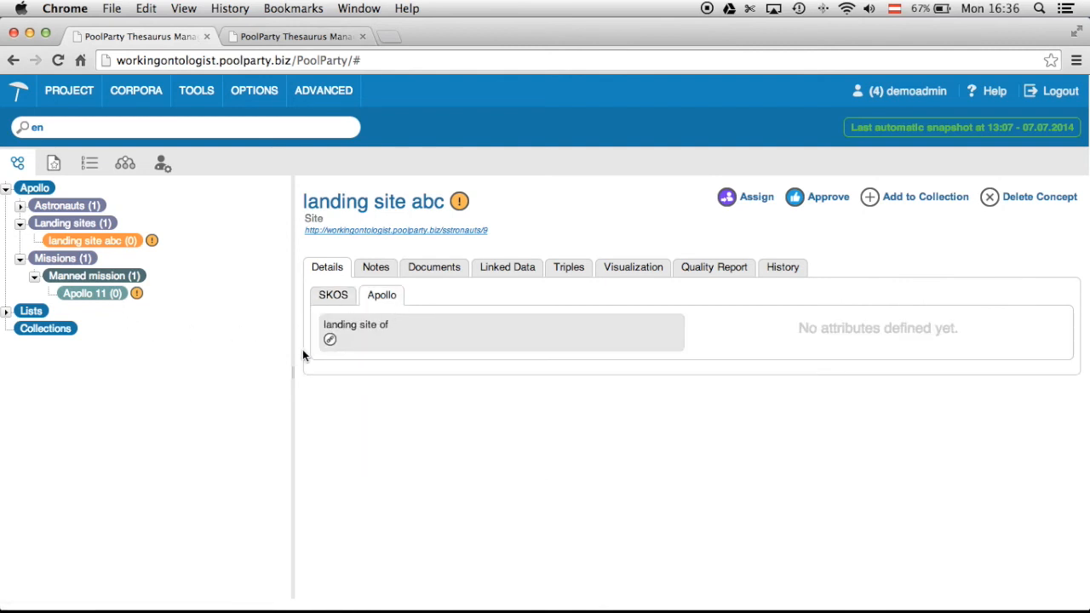
pyautogui.moveTo(117, 299); pyautogui.dragTo(401, 329)
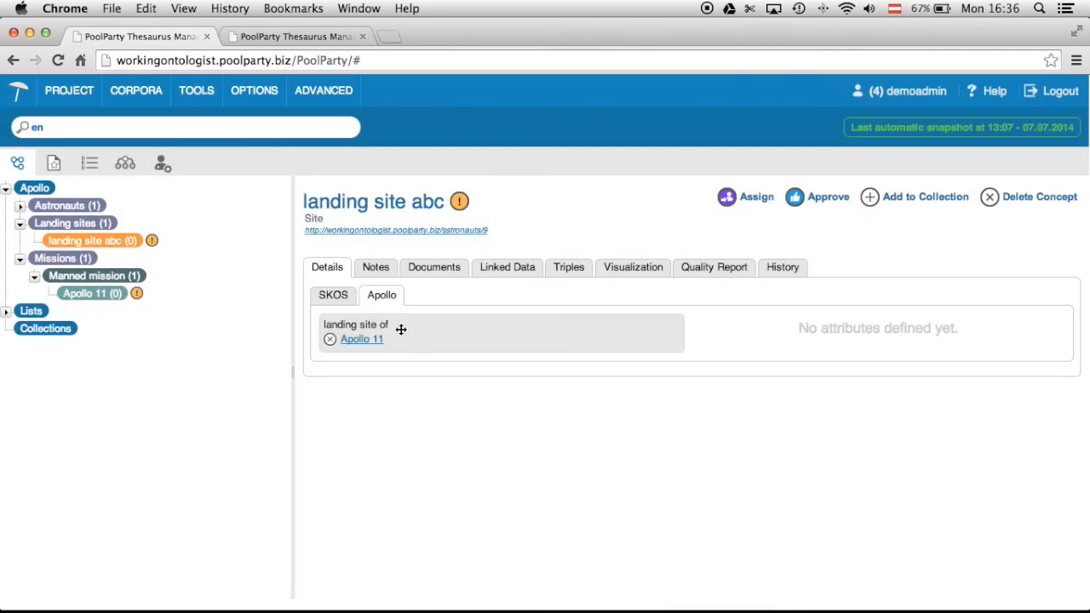
# Try to link landing site abc to the Buzz Aldrin concept through the "landing site of" relation.
pyautogui.click(20, 205)
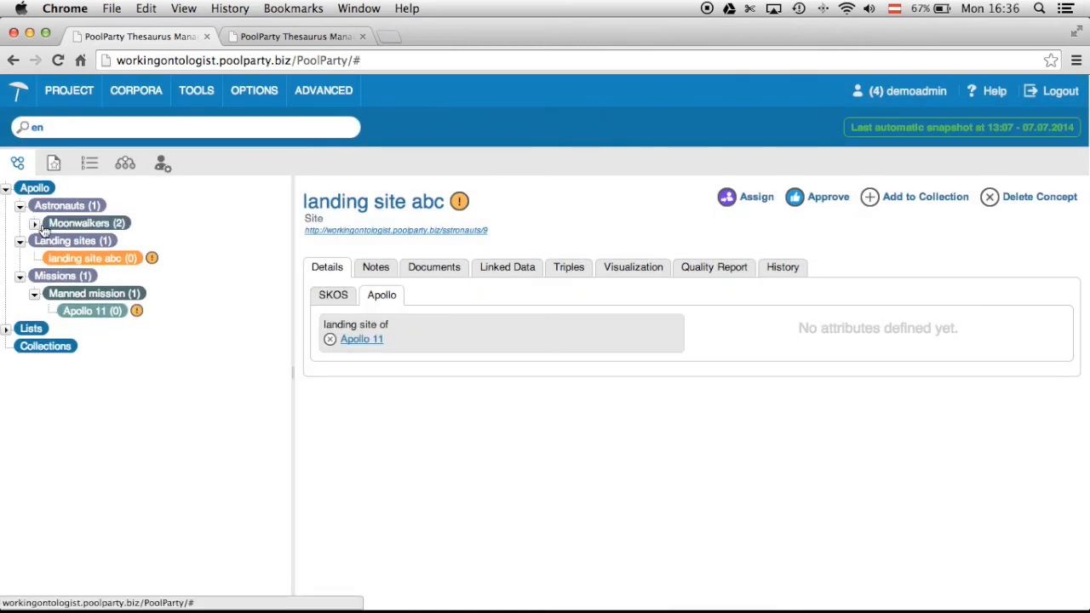
pyautogui.click(35, 223)
pyautogui.moveTo(92, 245); pyautogui.dragTo(400, 346)
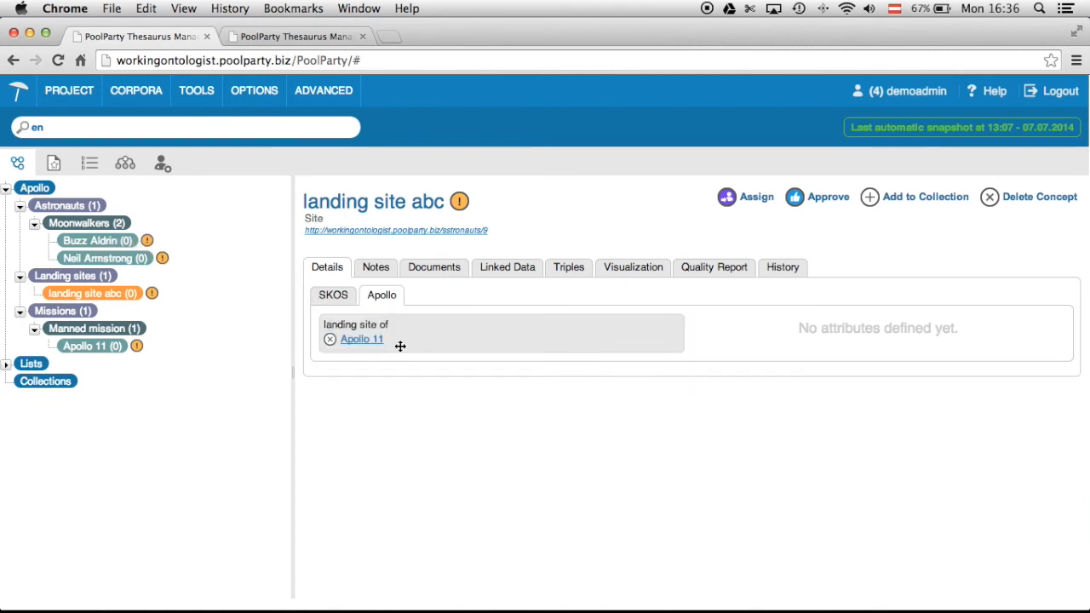
# Review the classes and relations defined in the Apollo scheme, including the Single setting of each relation.
pyautogui.click(125, 164)
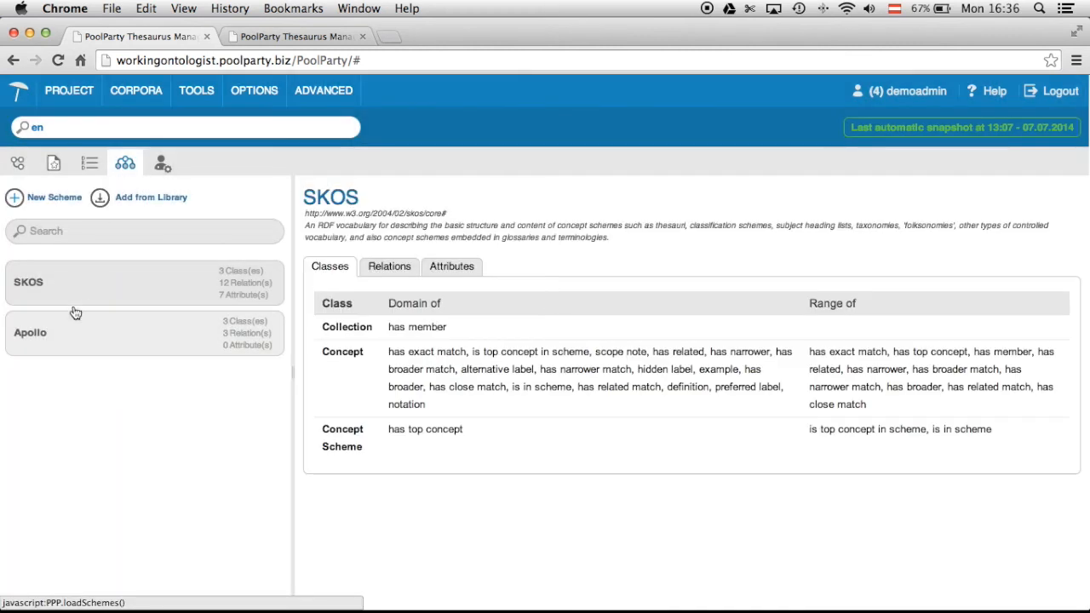
pyautogui.click(62, 342)
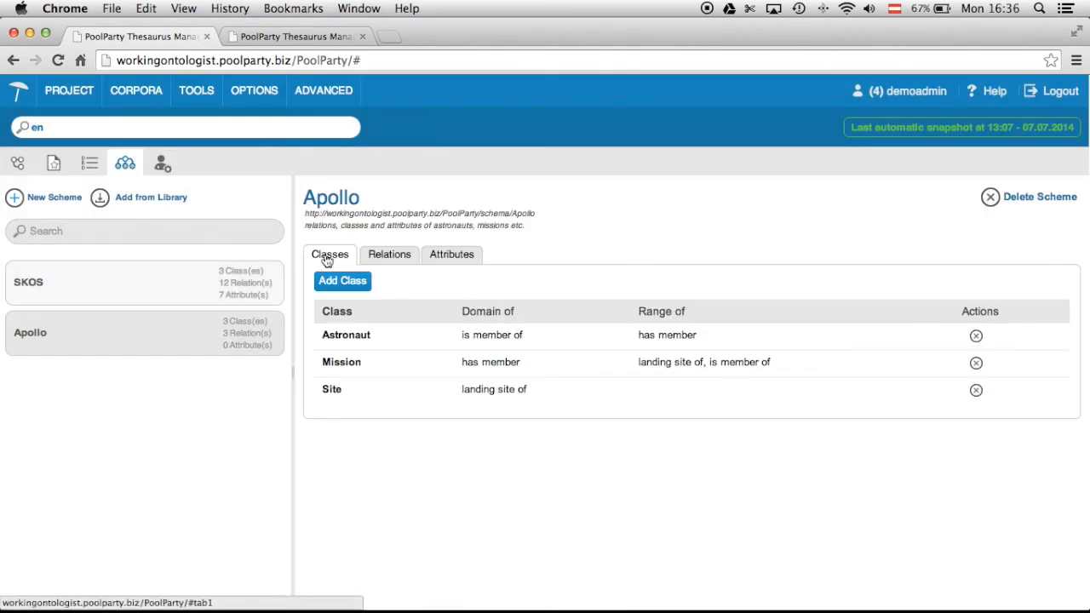
pyautogui.click(402, 261)
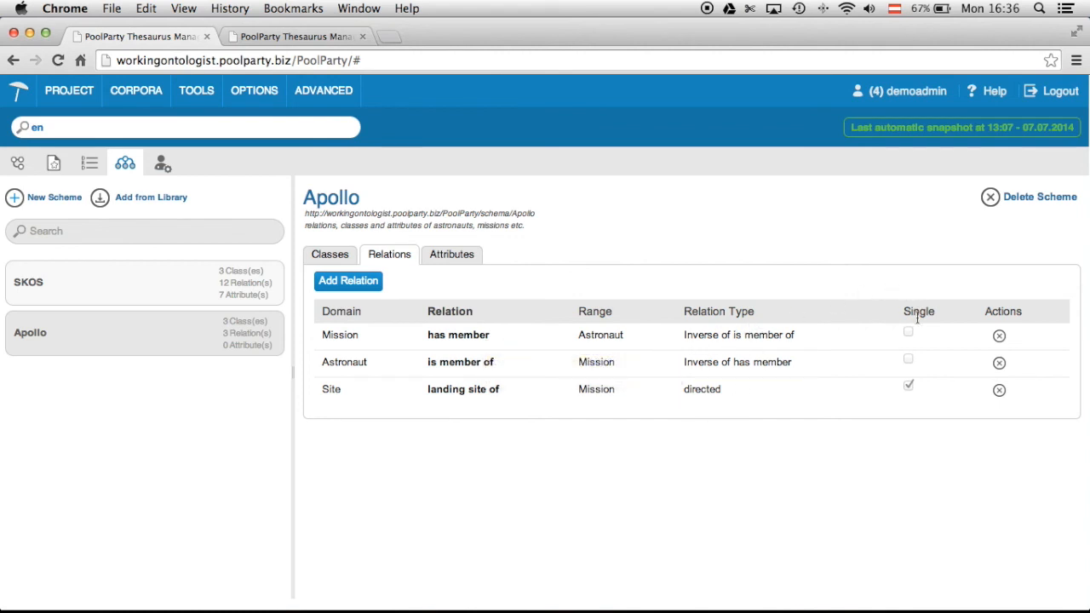
# Create a single Date attribute "birth date" with domain Astronaut in the Apollo scheme, replacing workingontologist with apollo in its URI.
pyautogui.click(451, 258)
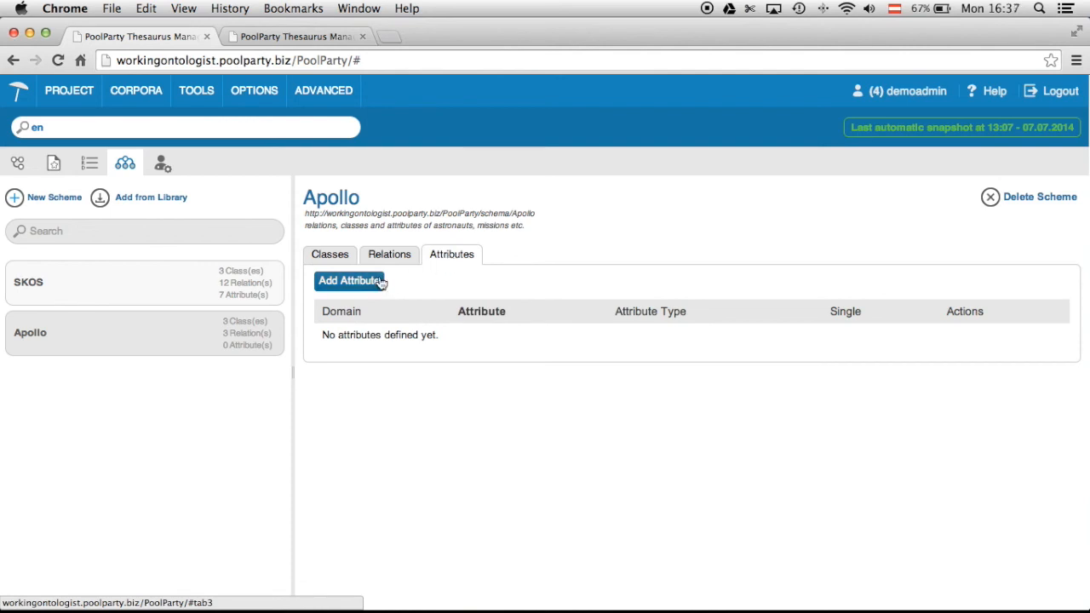
pyautogui.click(352, 282)
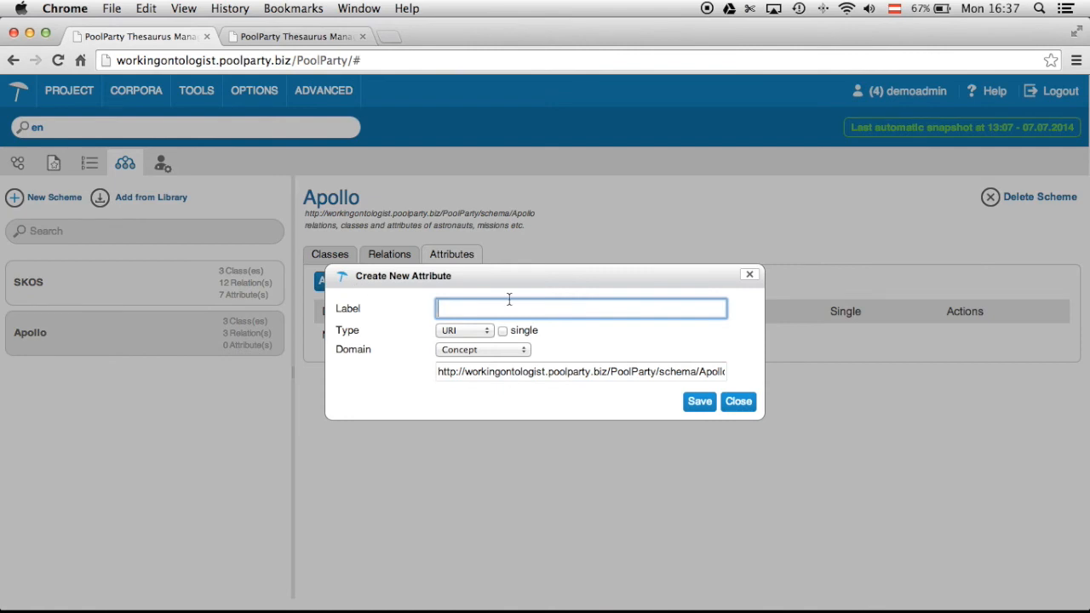
pyautogui.write('birt')
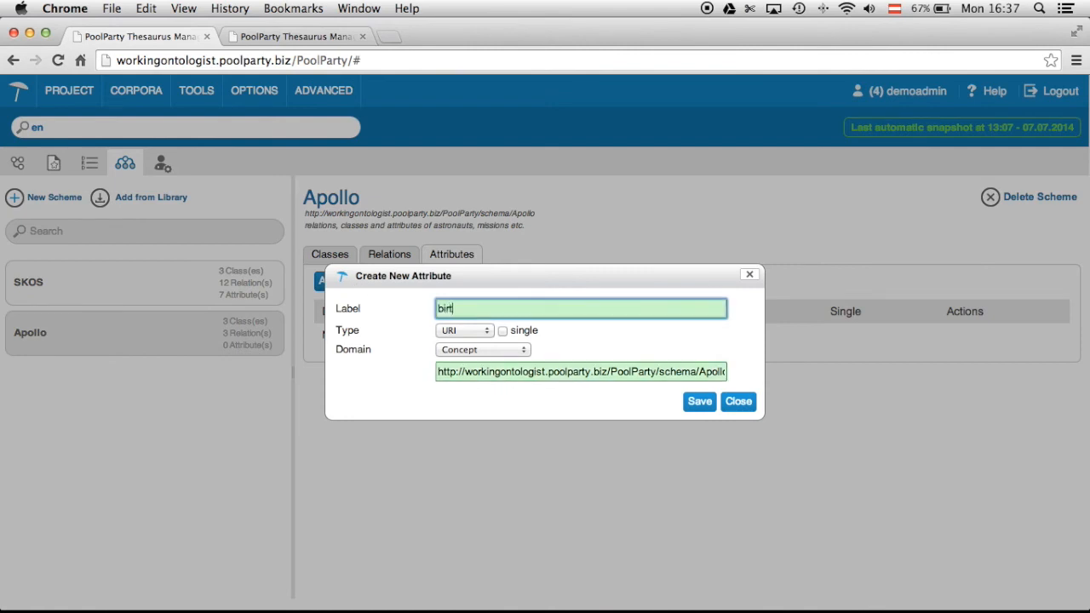
pyautogui.write('h date')
pyautogui.click(475, 335)
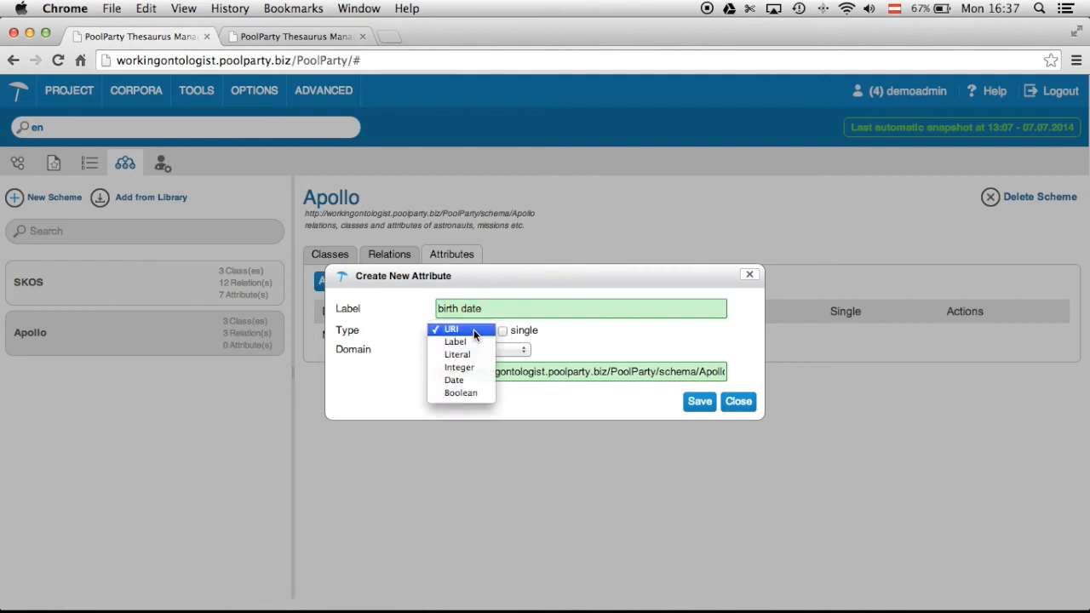
pyautogui.click(469, 381)
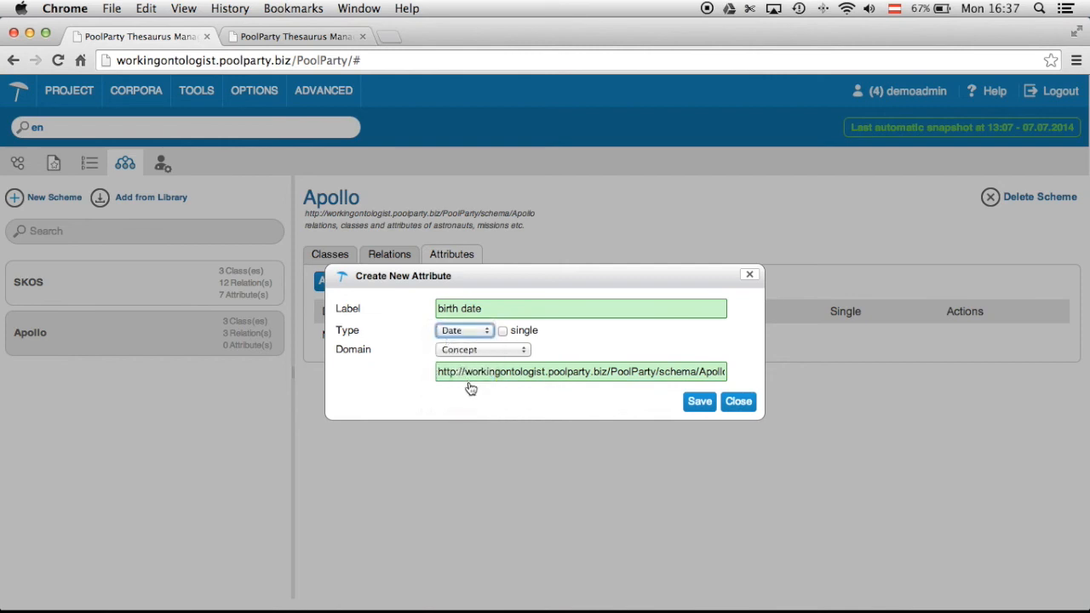
pyautogui.click(502, 332)
pyautogui.click(494, 349)
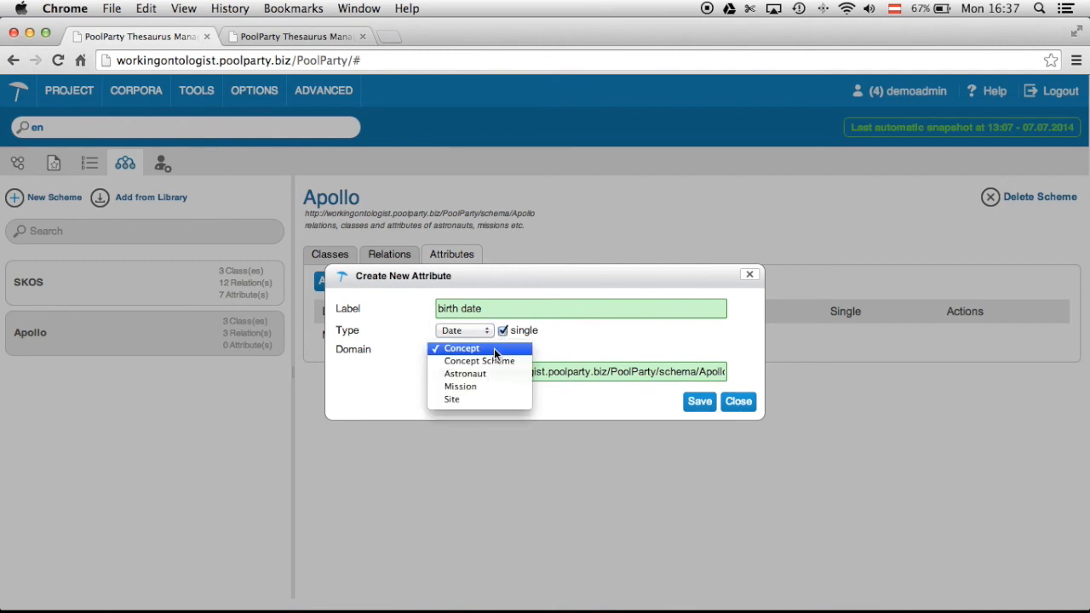
pyautogui.click(483, 373)
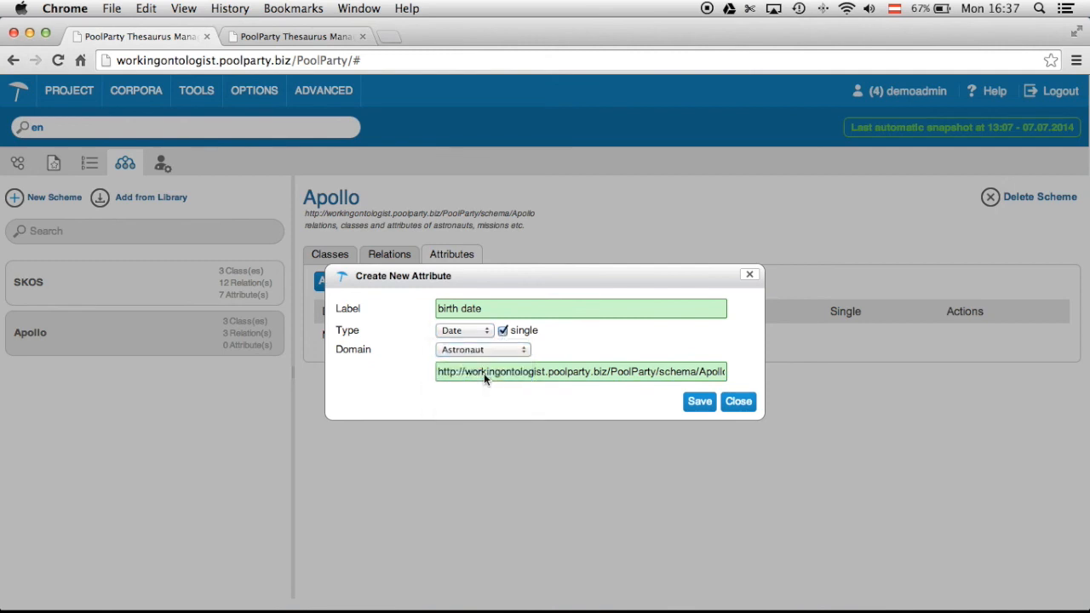
pyautogui.doubleClick(484, 373)
pyautogui.write('apollo')
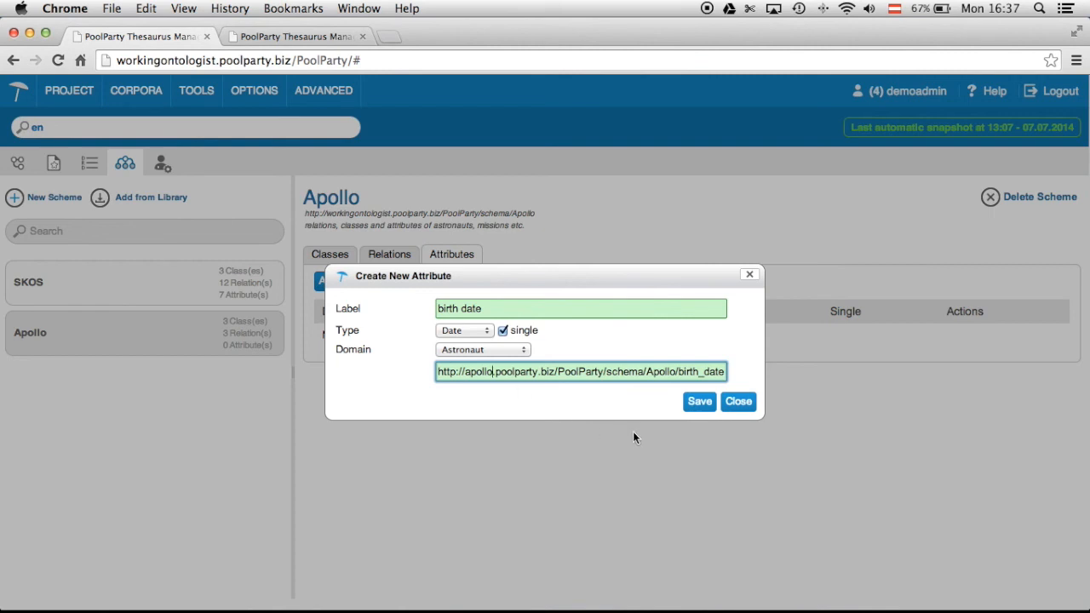
pyautogui.click(699, 402)
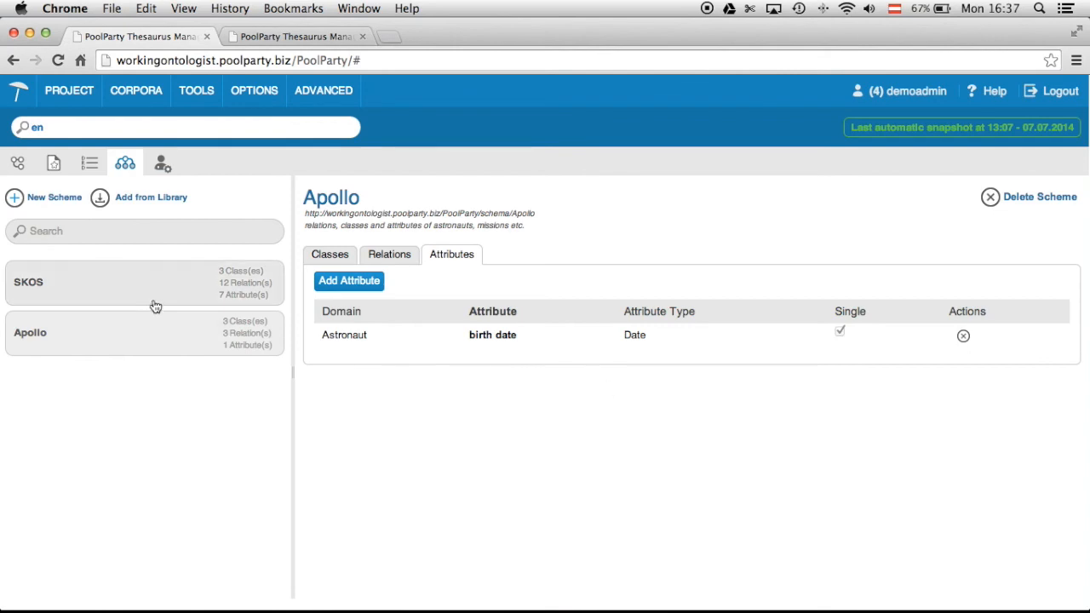
# View the custom birth date attribute in the Apollo scheme details of the Neil Armstrong concept.
pyautogui.click(17, 162)
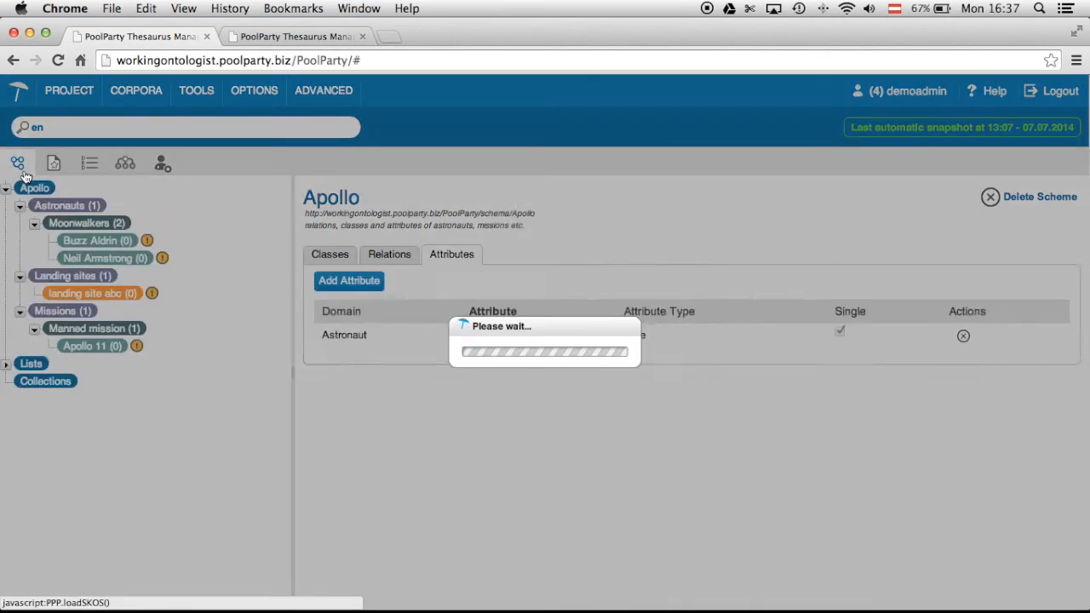
pyautogui.click(75, 262)
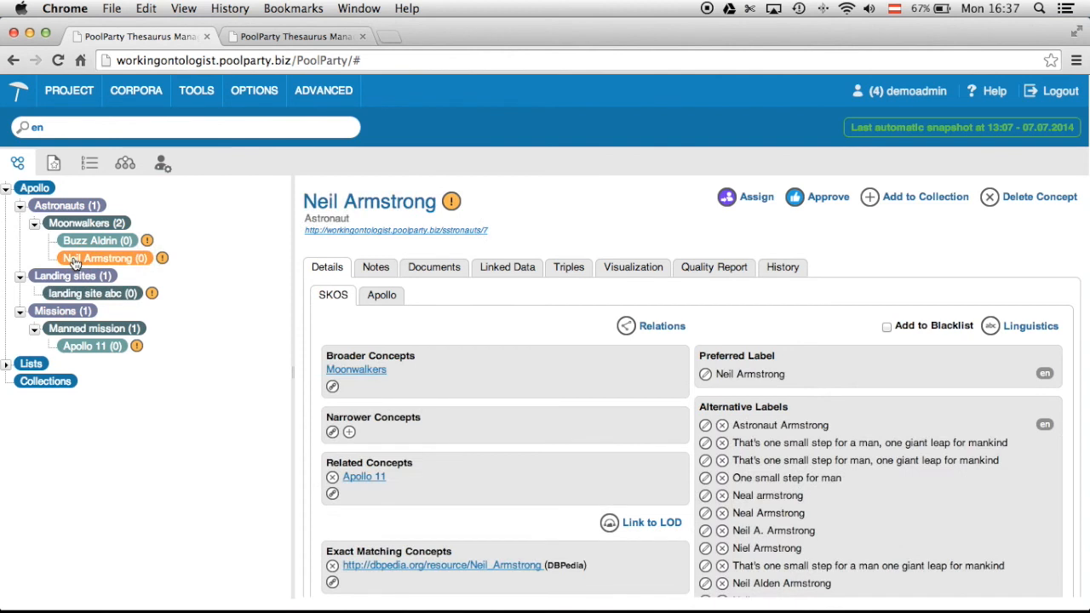
pyautogui.click(382, 296)
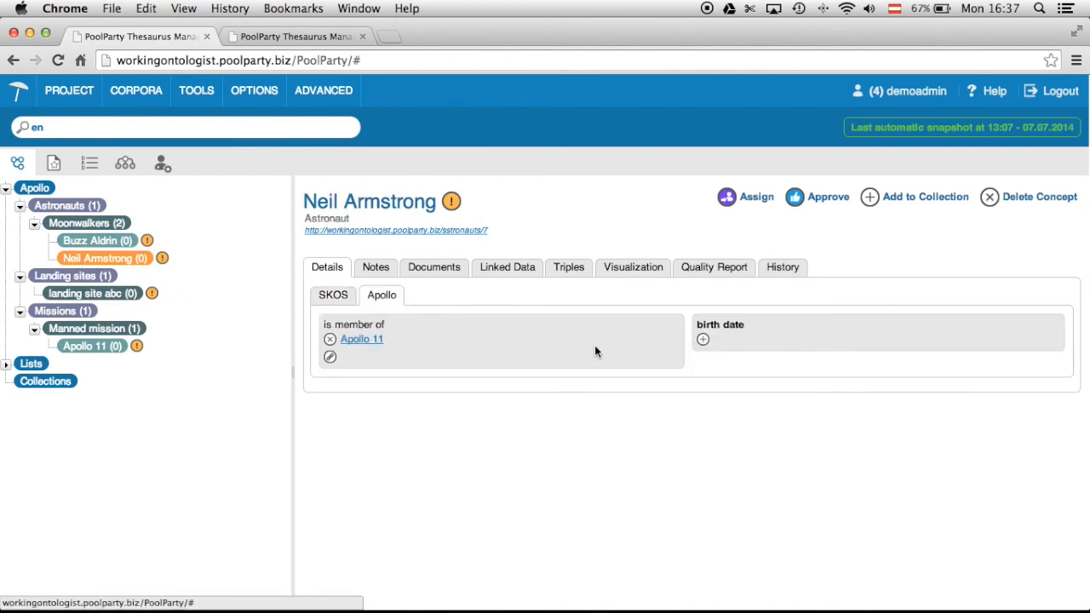
pyautogui.click(702, 340)
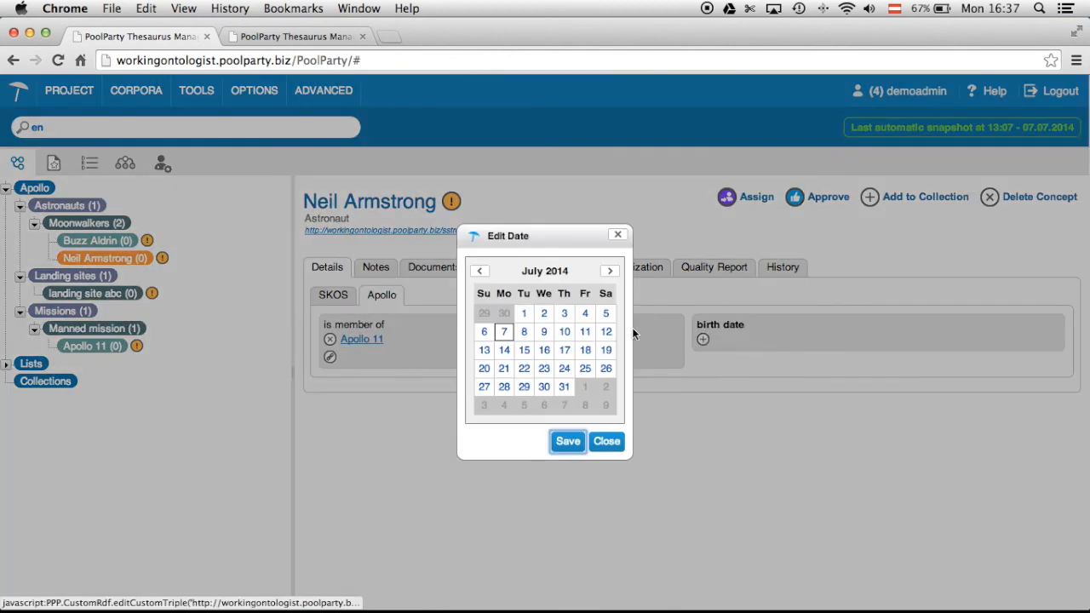
pyautogui.click(553, 274)
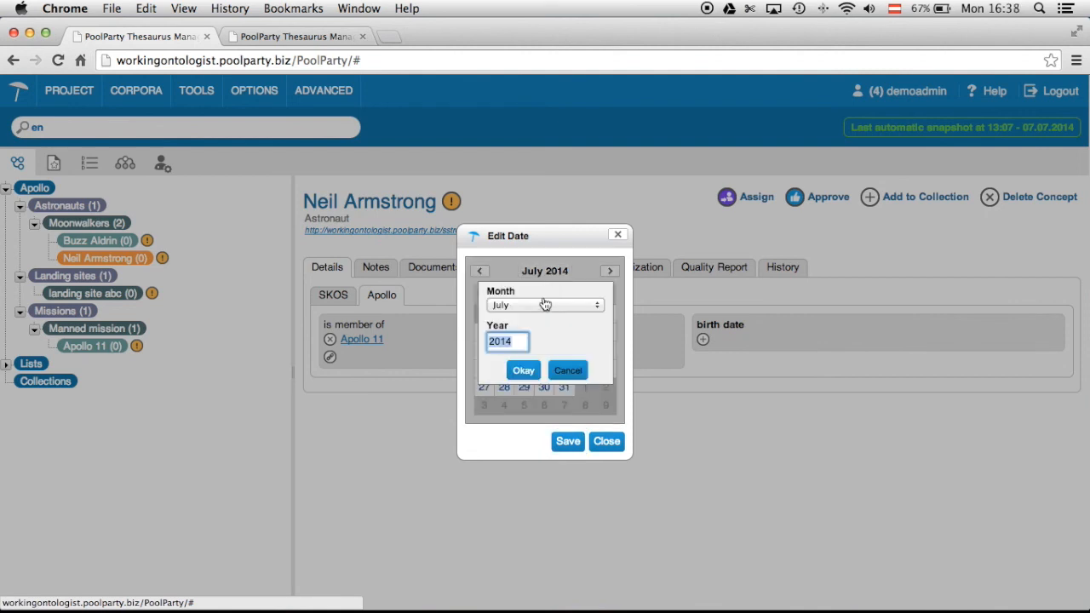
pyautogui.click(539, 308)
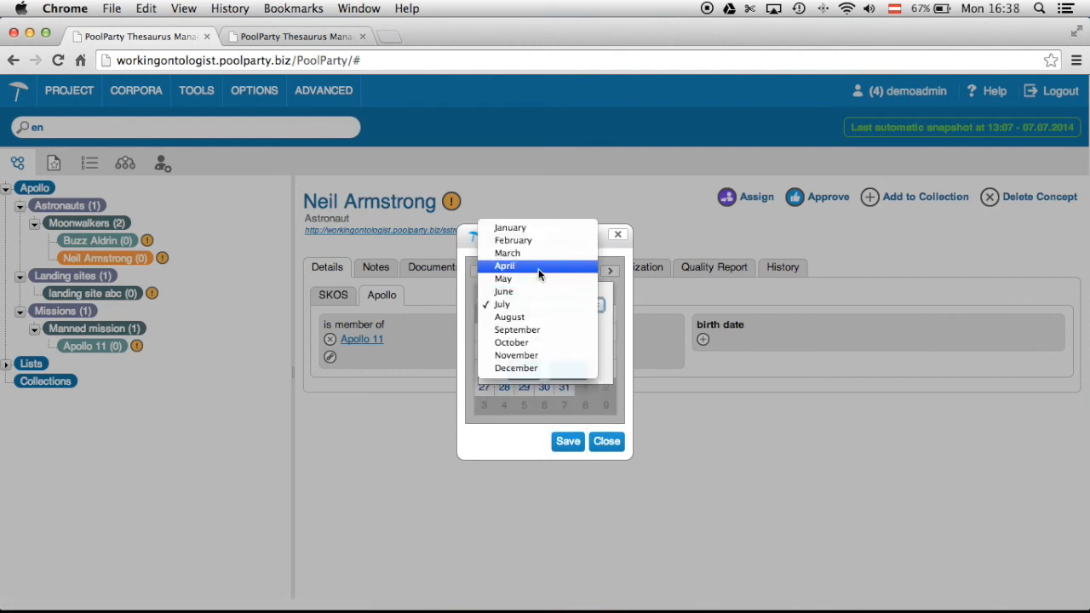
pyautogui.click(537, 266)
pyautogui.click(504, 341)
pyautogui.doubleClick(505, 341)
pyautogui.write('1933')
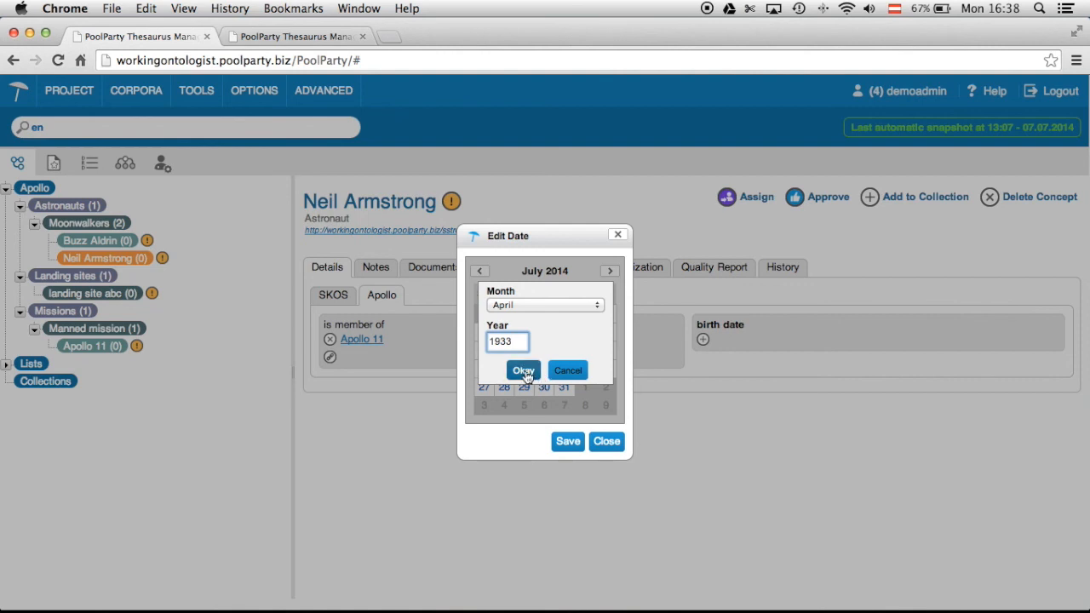
pyautogui.click(567, 371)
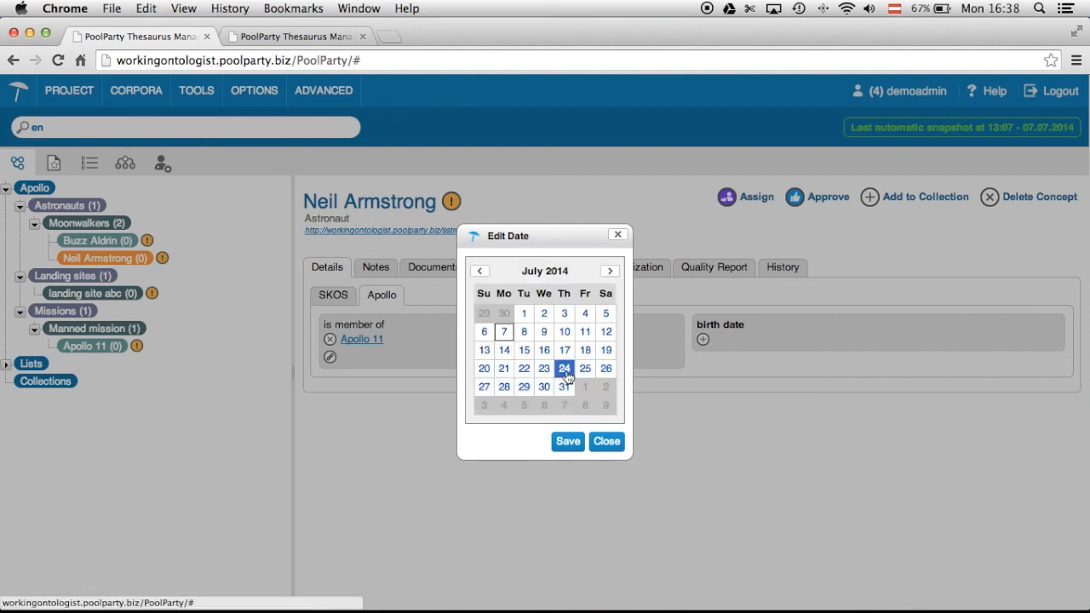
pyautogui.click(605, 443)
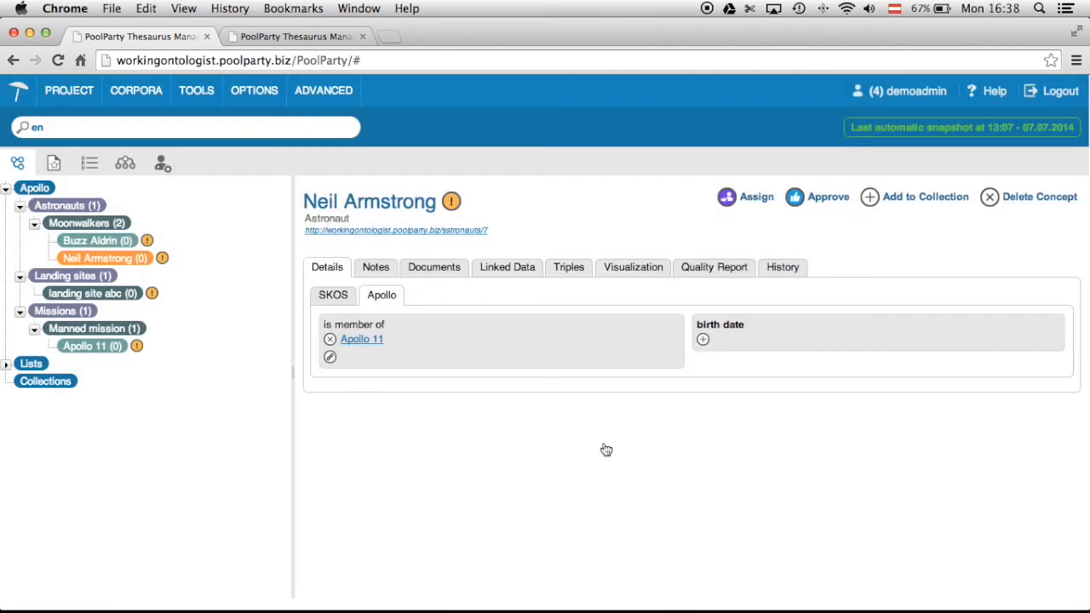
pyautogui.click(131, 265)
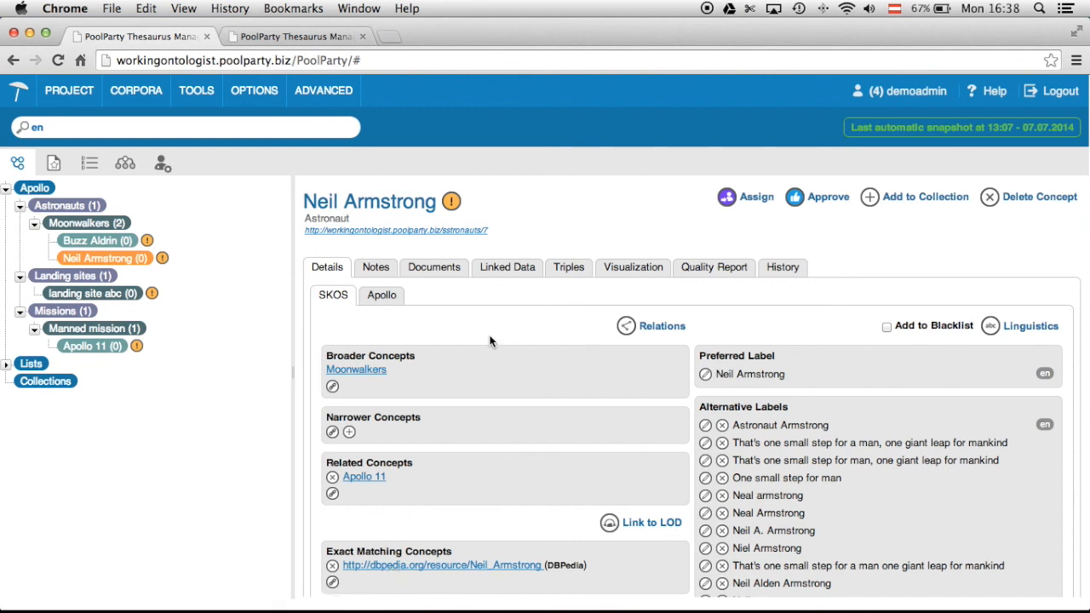
pyautogui.click(505, 274)
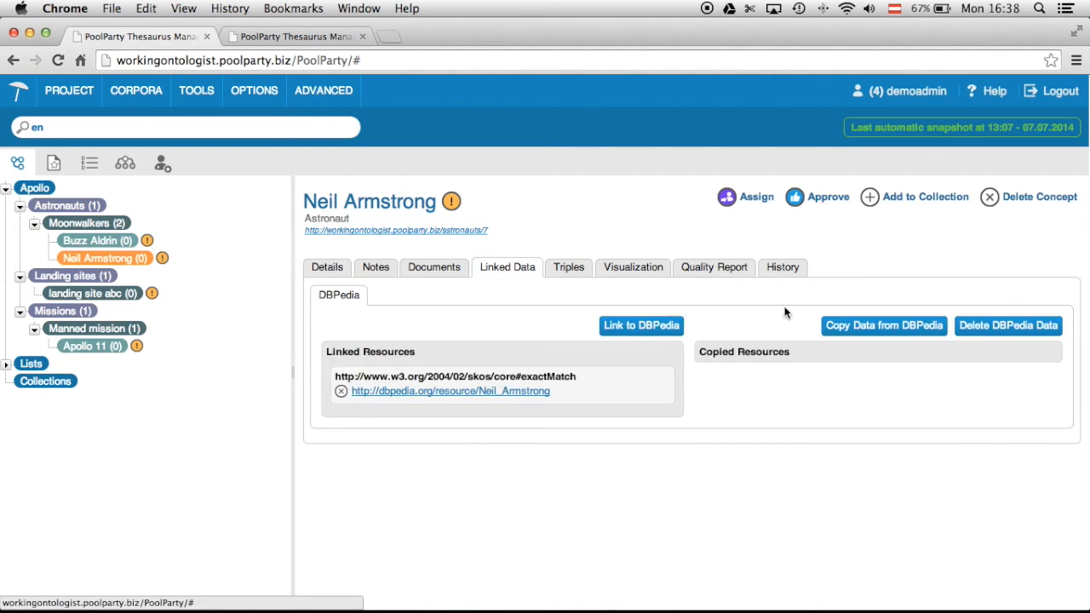
pyautogui.click(880, 330)
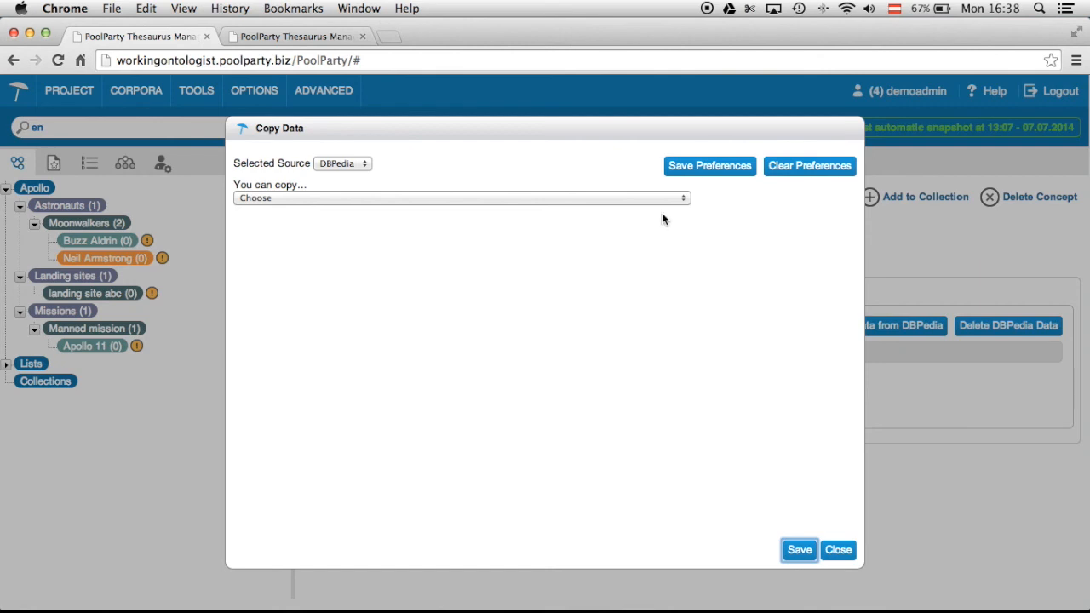
pyautogui.click(656, 203)
pyautogui.click(651, 218)
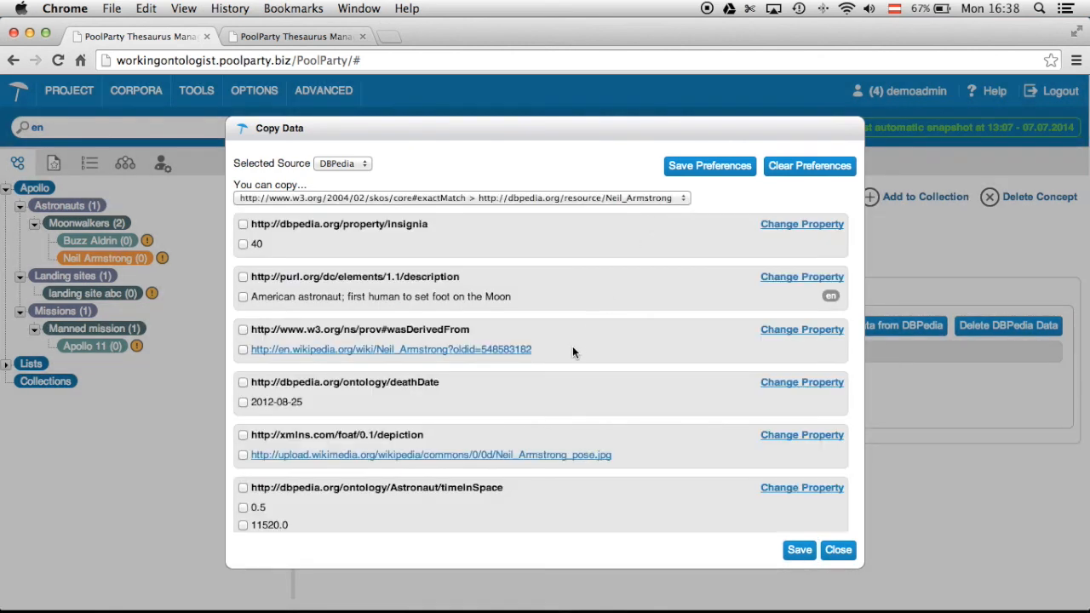
pyautogui.press('super+f')
pyautogui.write('birth')
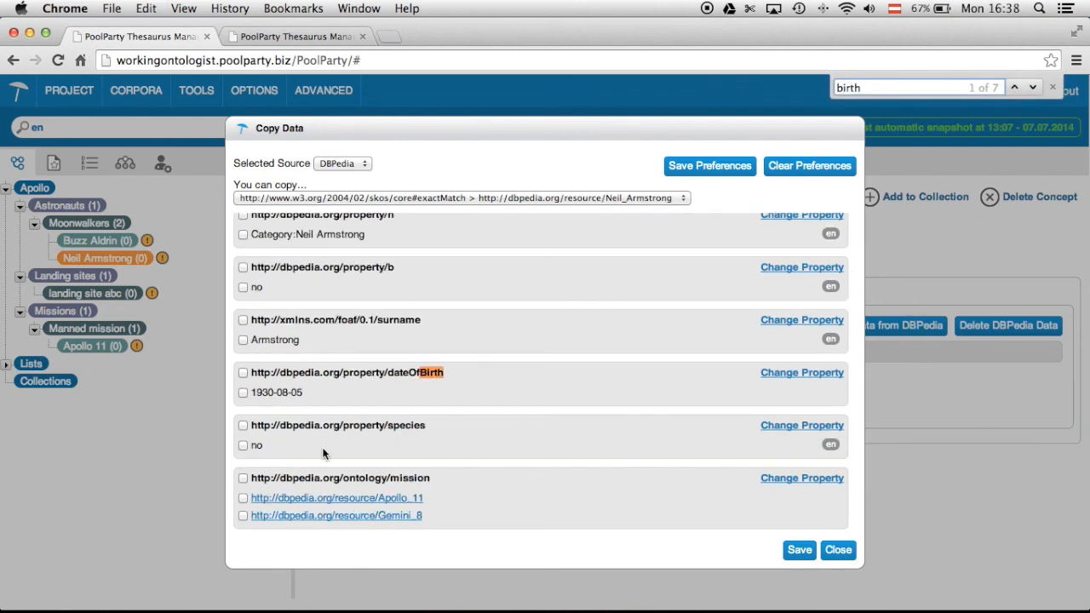
pyautogui.click(243, 374)
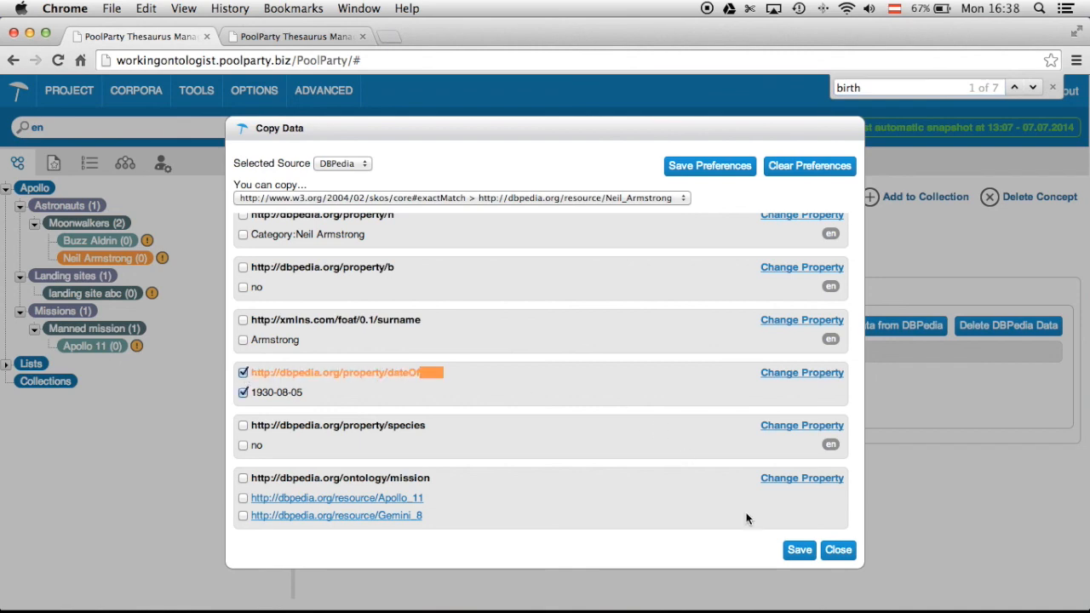
pyautogui.click(798, 550)
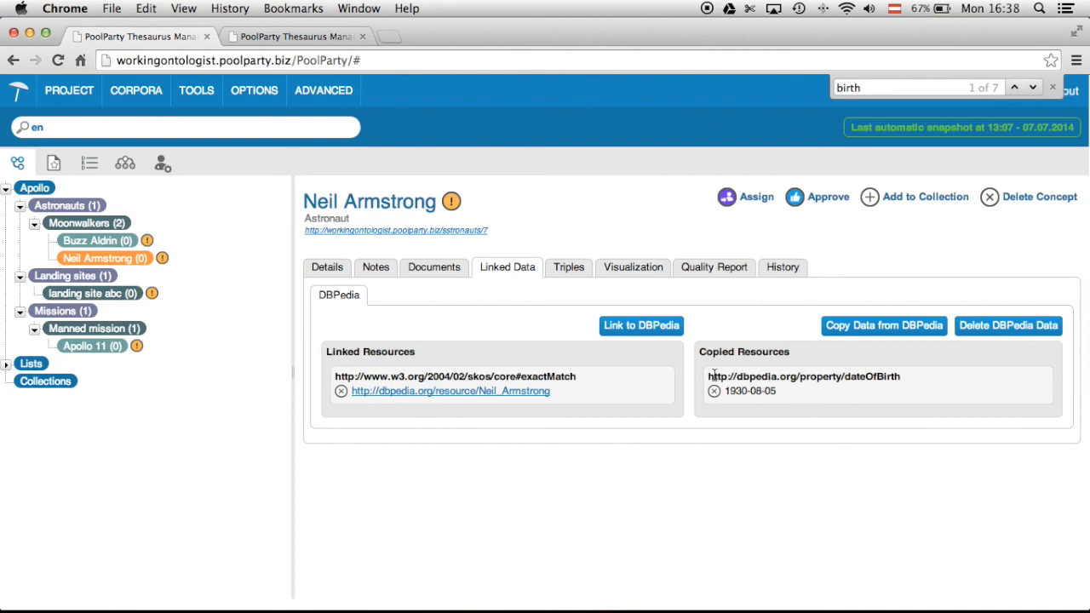
# Copy the URI of the copied DBPedia dateOfBirth property and start a new attribute in the Apollo scheme.
pyautogui.moveTo(708, 376); pyautogui.dragTo(904, 377)
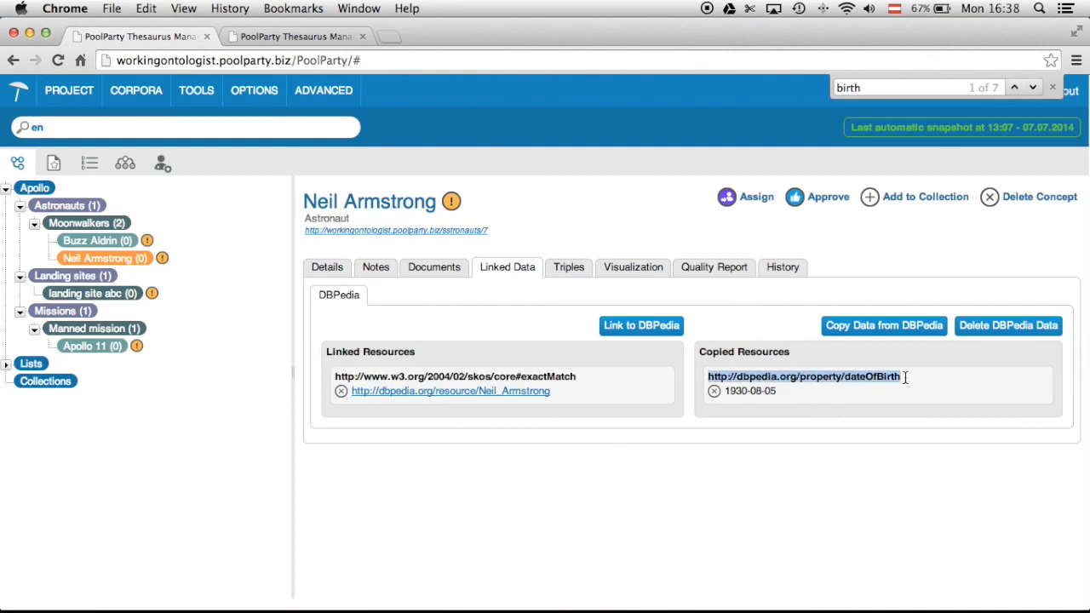
pyautogui.click(131, 171)
pyautogui.click(60, 339)
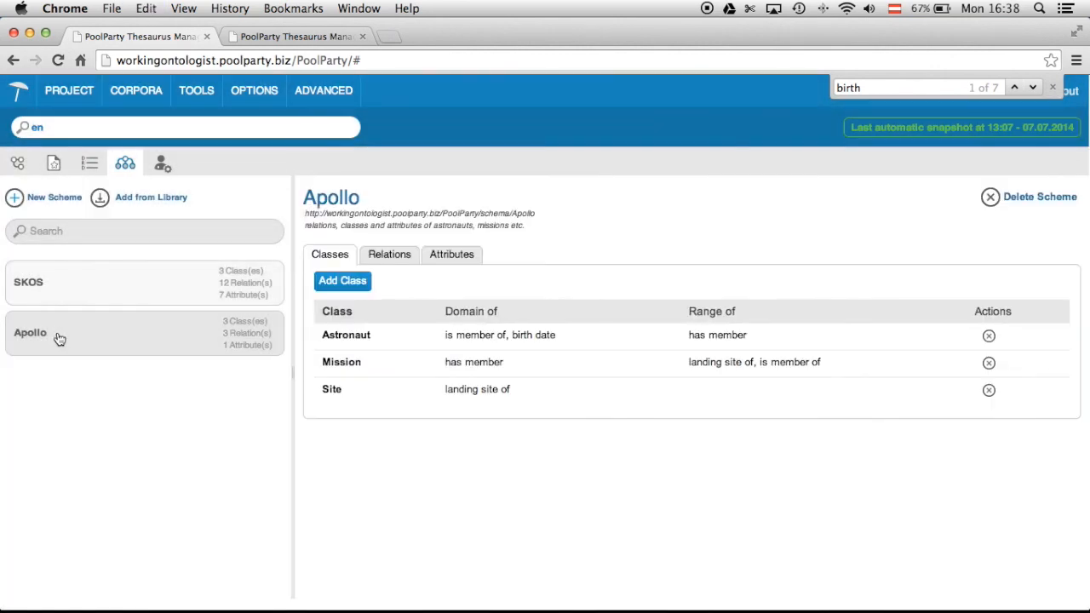
pyautogui.click(458, 268)
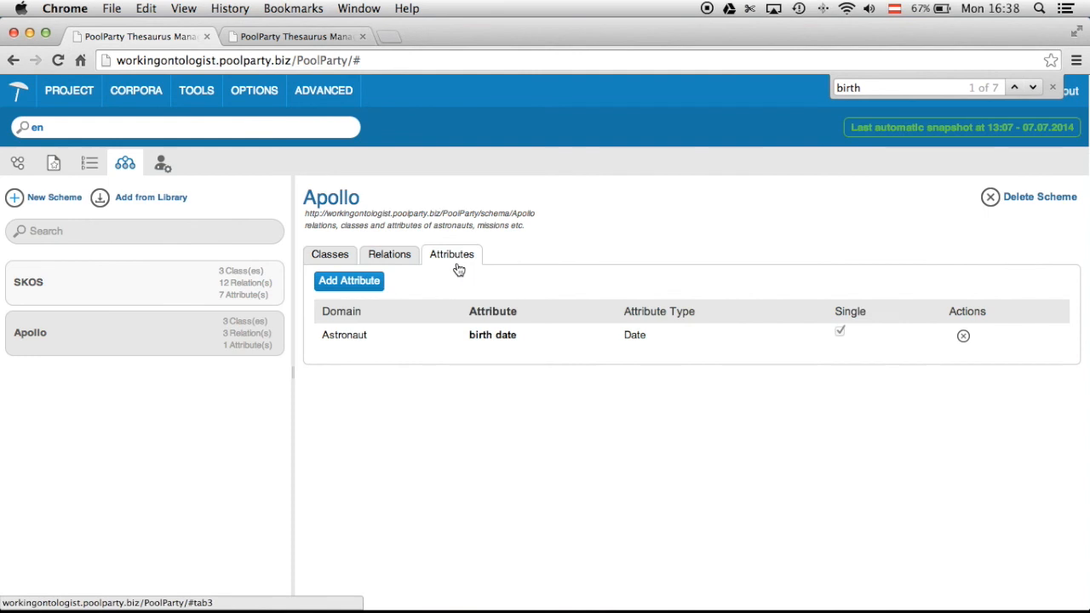
pyautogui.click(341, 282)
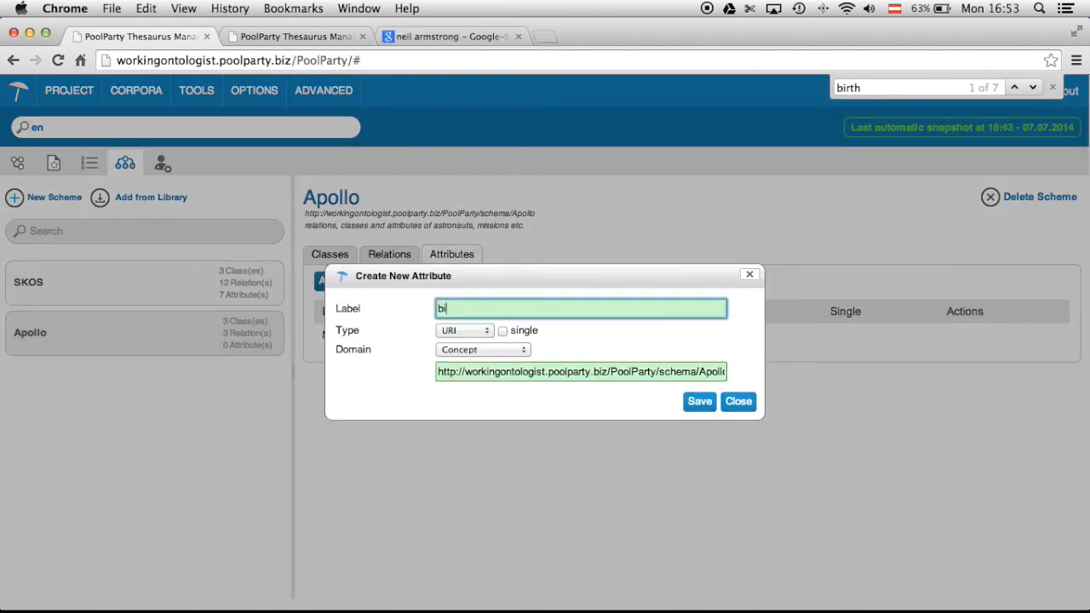
pyautogui.write('rth')
pyautogui.write('dateDBpedia')
pyautogui.click(452, 329)
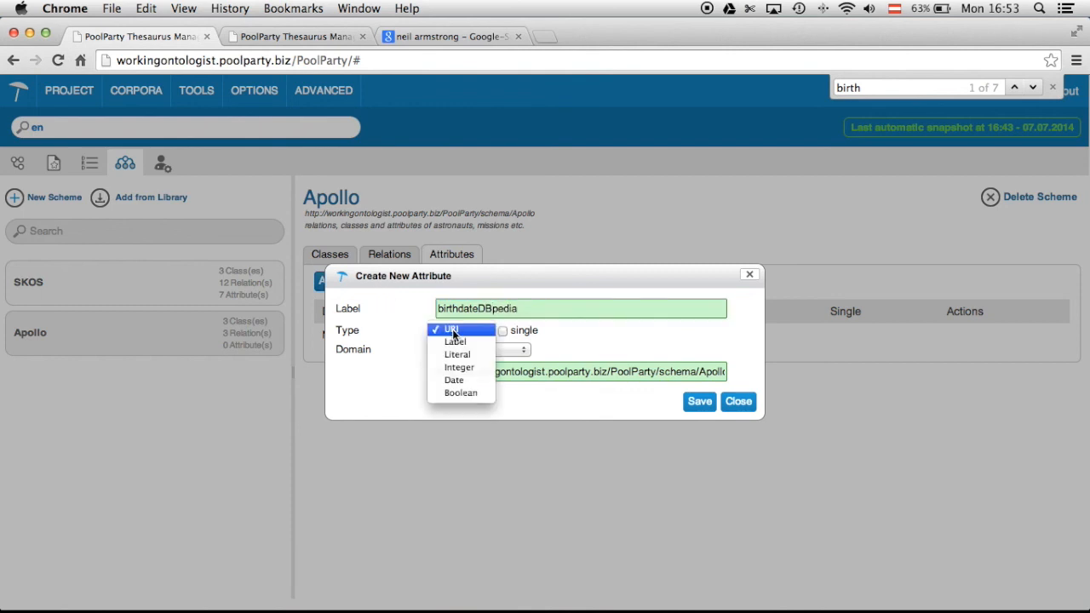
pyautogui.click(470, 380)
pyautogui.click(503, 330)
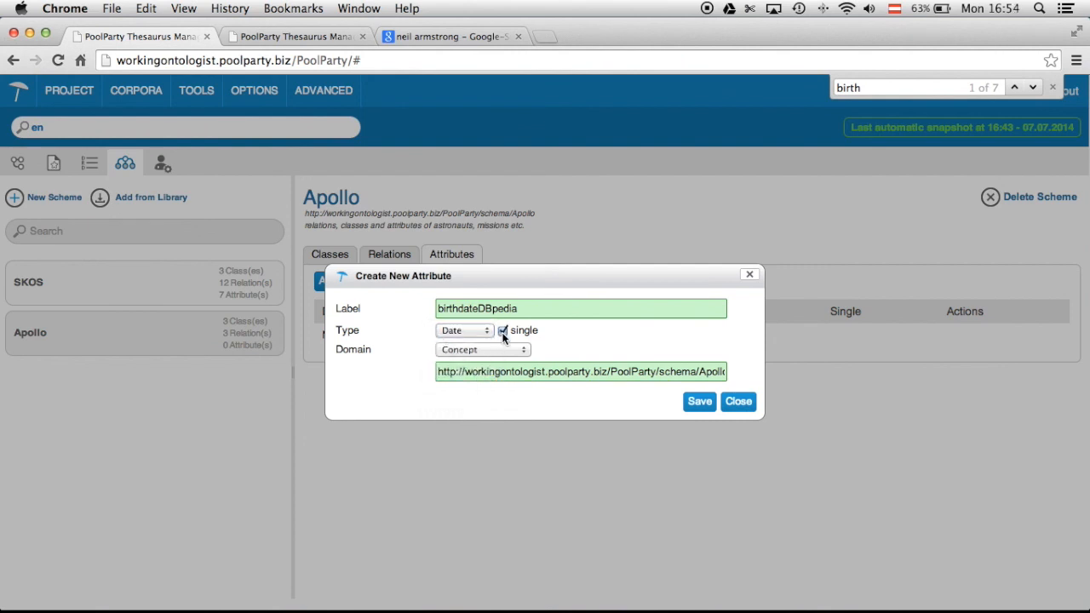
pyautogui.click(495, 352)
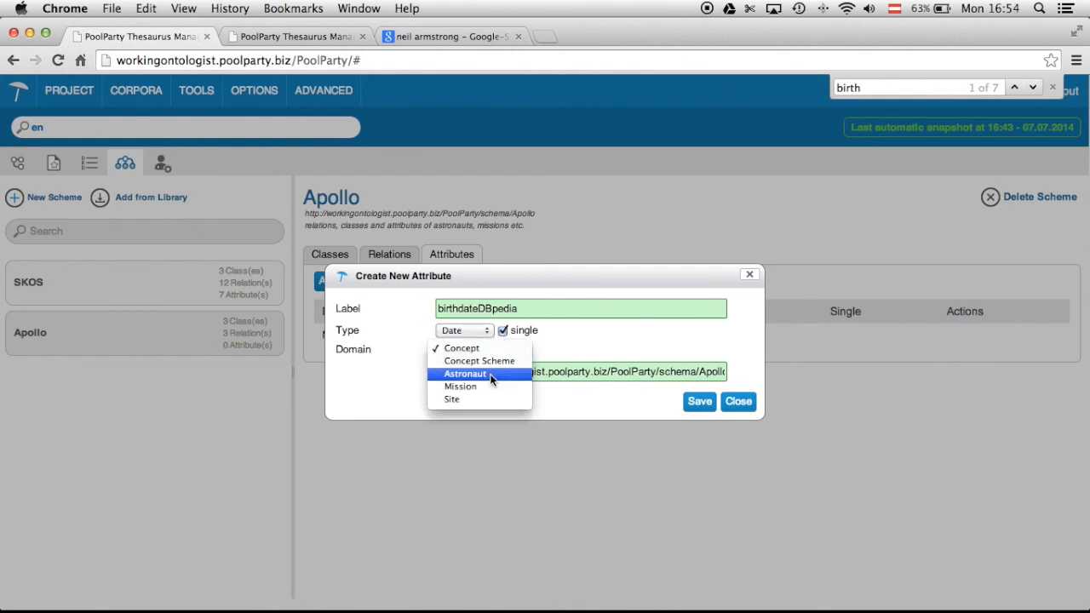
pyautogui.click(489, 373)
pyautogui.tripleClick(490, 374)
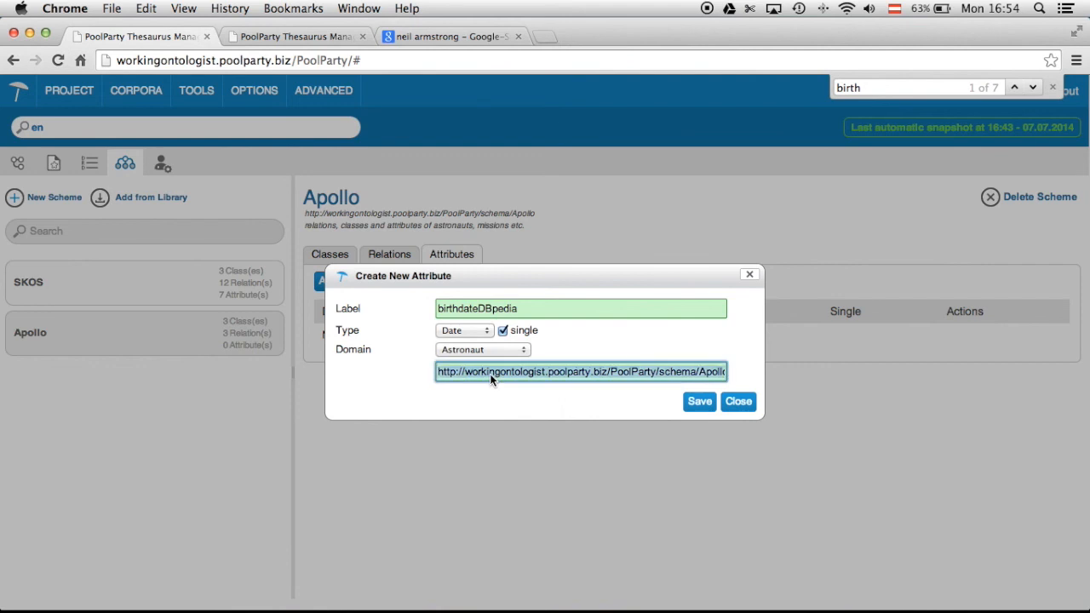
pyautogui.press('super+v')
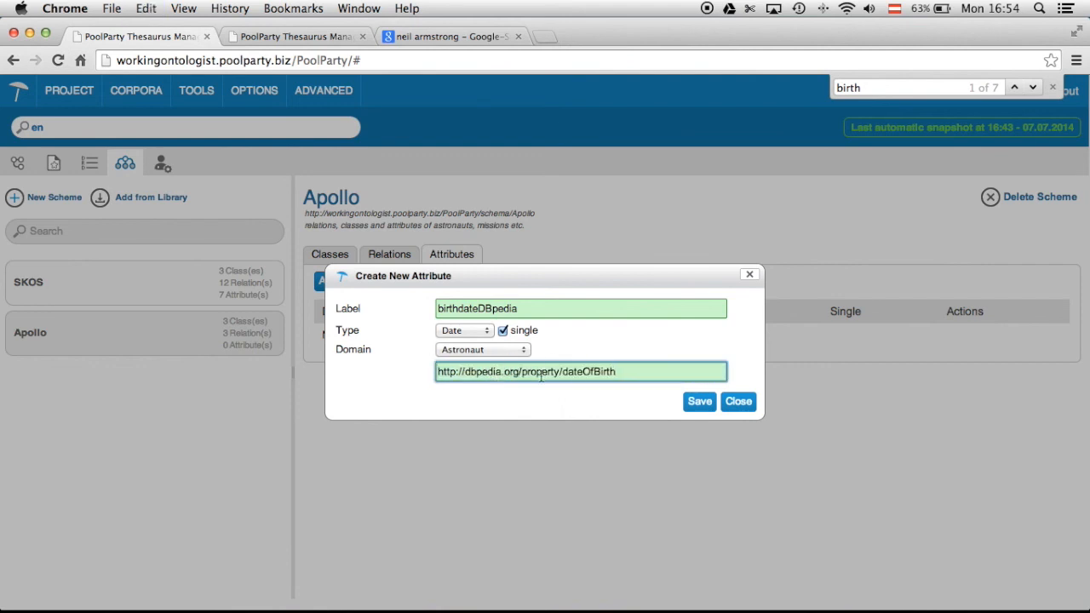
pyautogui.click(700, 404)
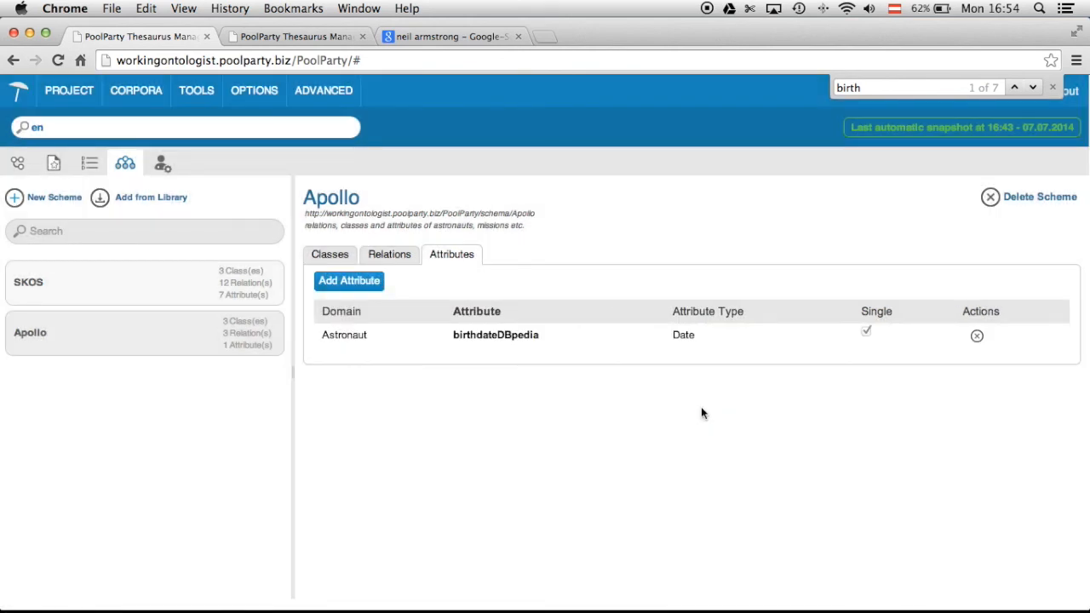
# Check the birthdateDBpedia attribute in the Apollo scheme details of the Neil Armstrong concept.
pyautogui.click(17, 163)
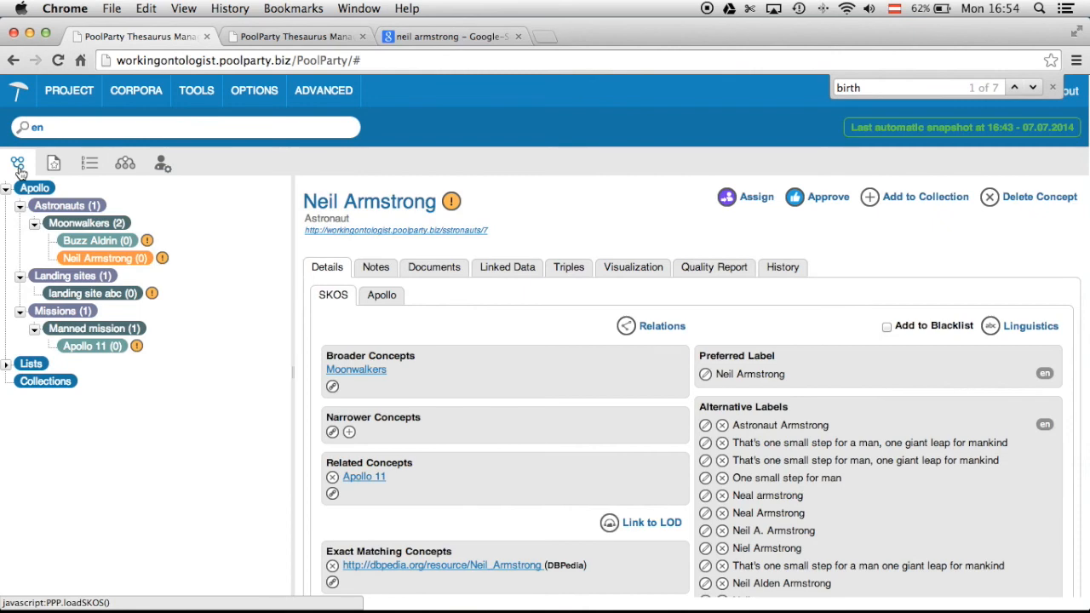
pyautogui.click(100, 259)
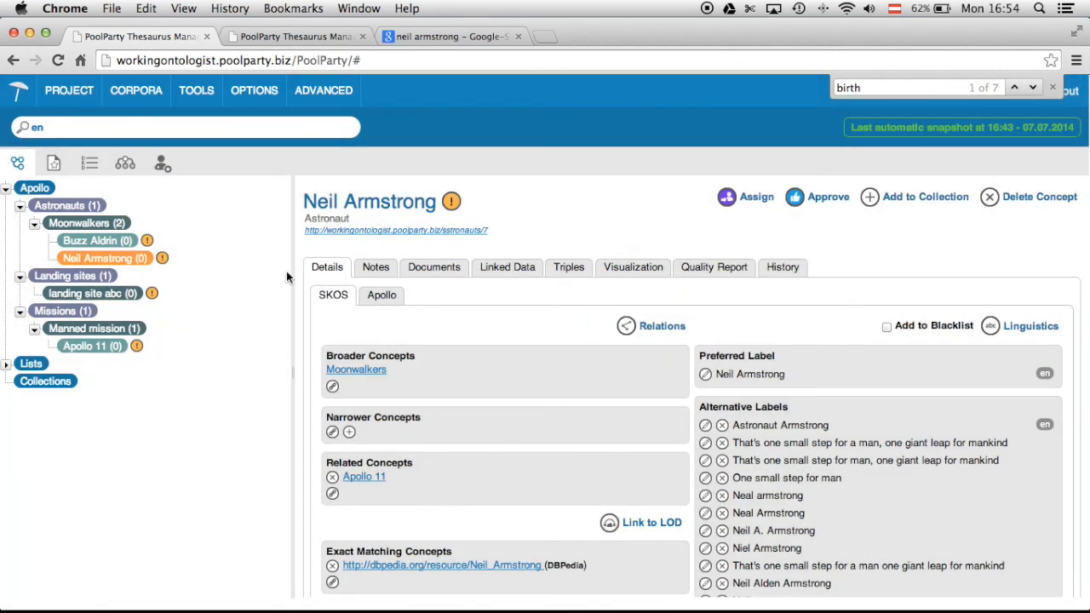
pyautogui.click(382, 295)
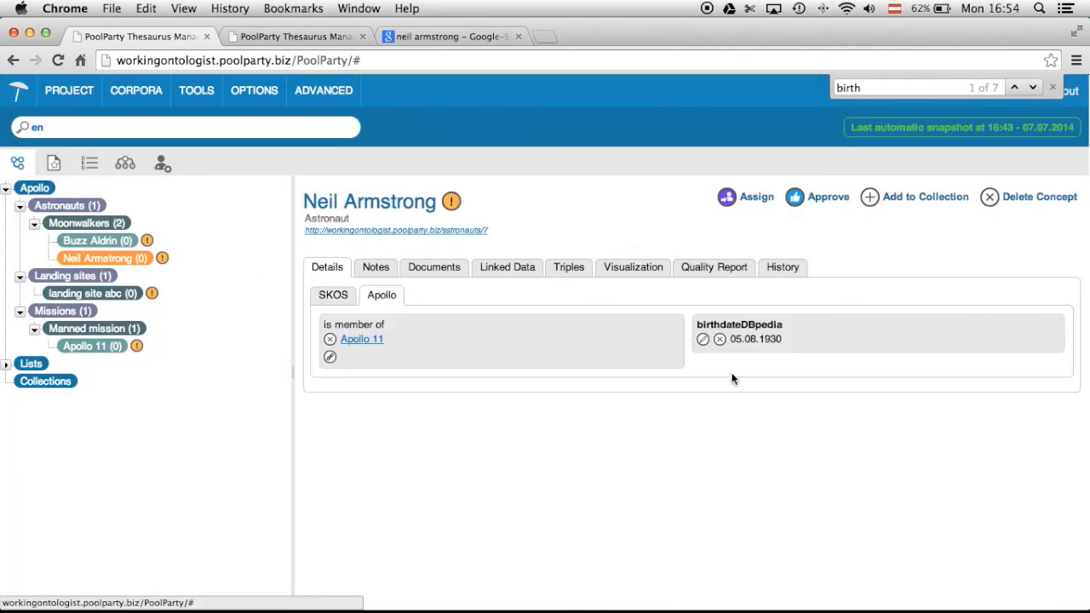